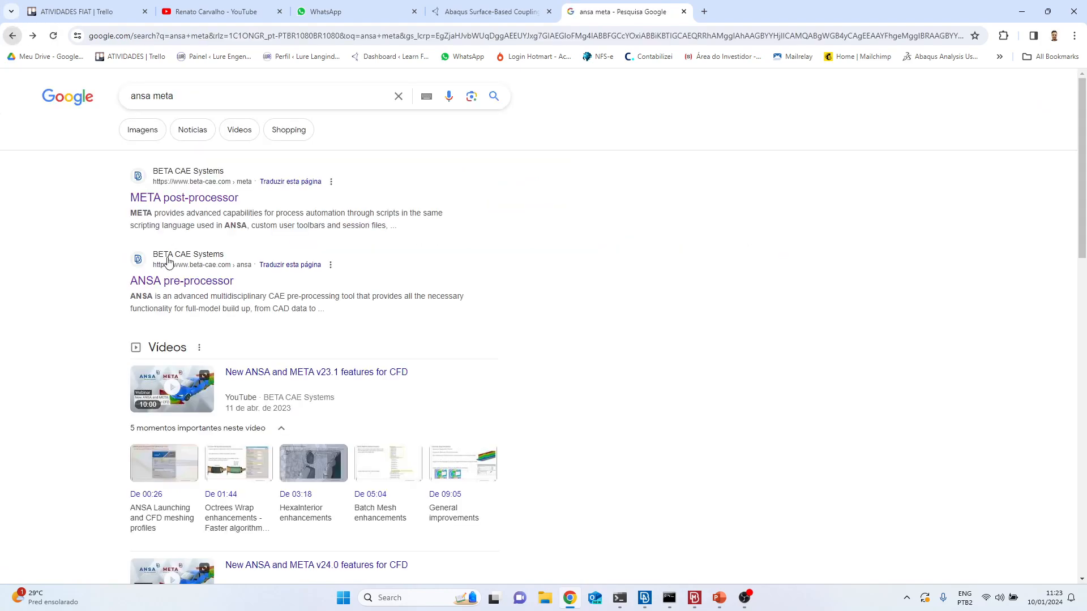
Step: Open the ANSA pre-processor page from the search results and read its overview
{"action": "left_click", "coordinate": [176, 290]}
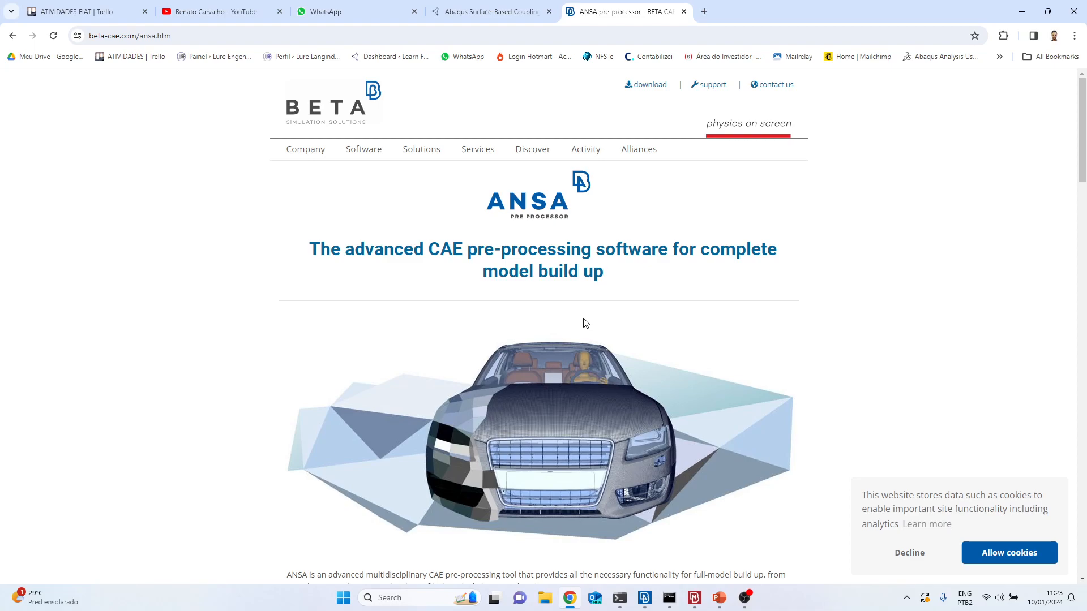
{"action": "scroll", "coordinate": [586, 324], "scroll_direction": "down", "scroll_amount": 6}
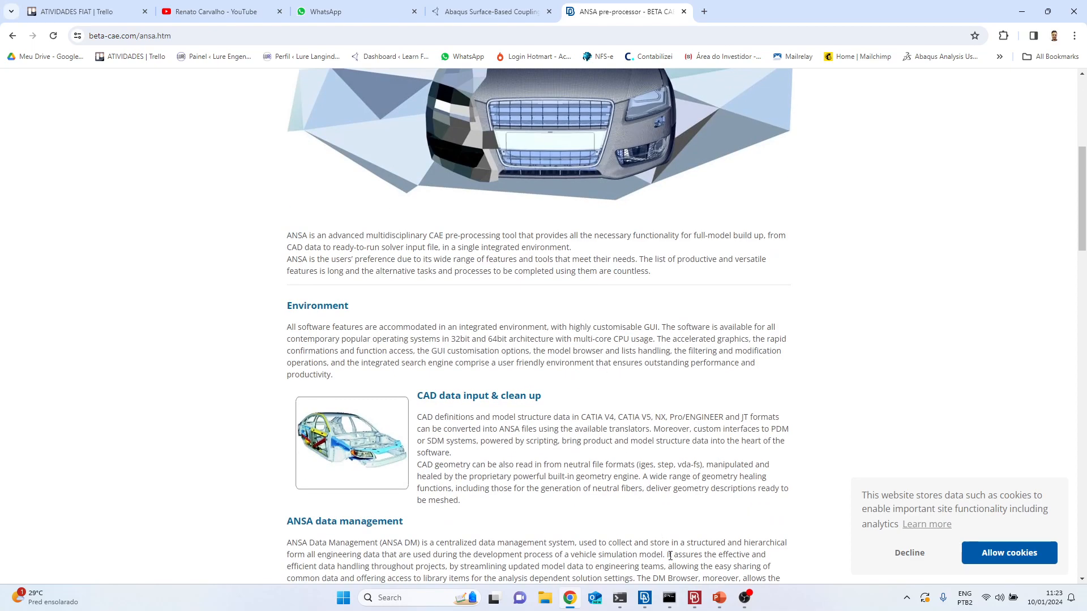
Step: Switch to ANSA and set the solver deck to ABAQUS
{"action": "left_click", "coordinate": [648, 604]}
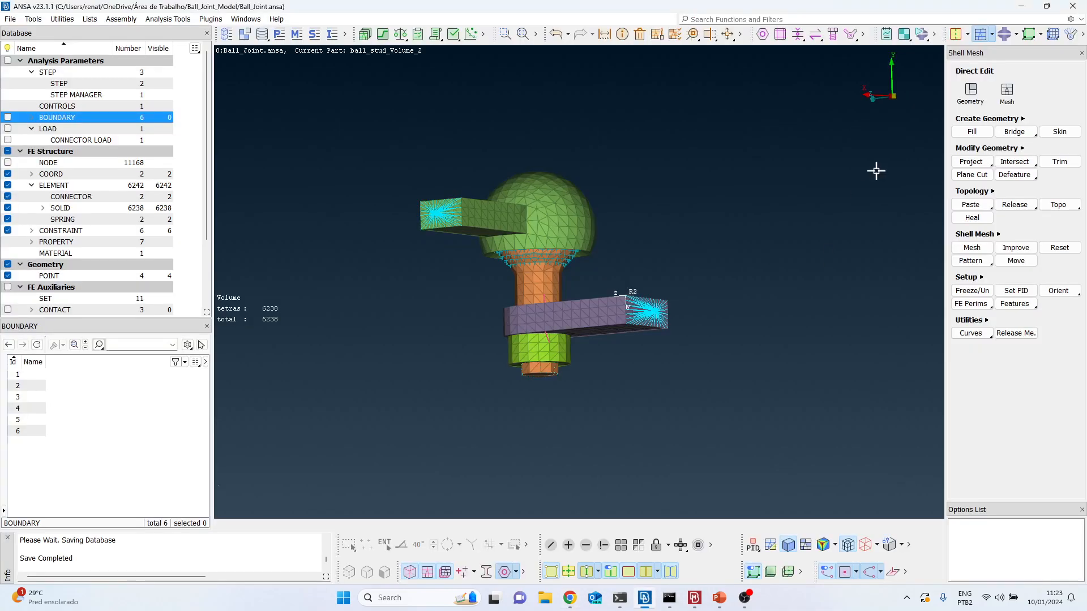
{"action": "left_click", "coordinate": [1017, 36]}
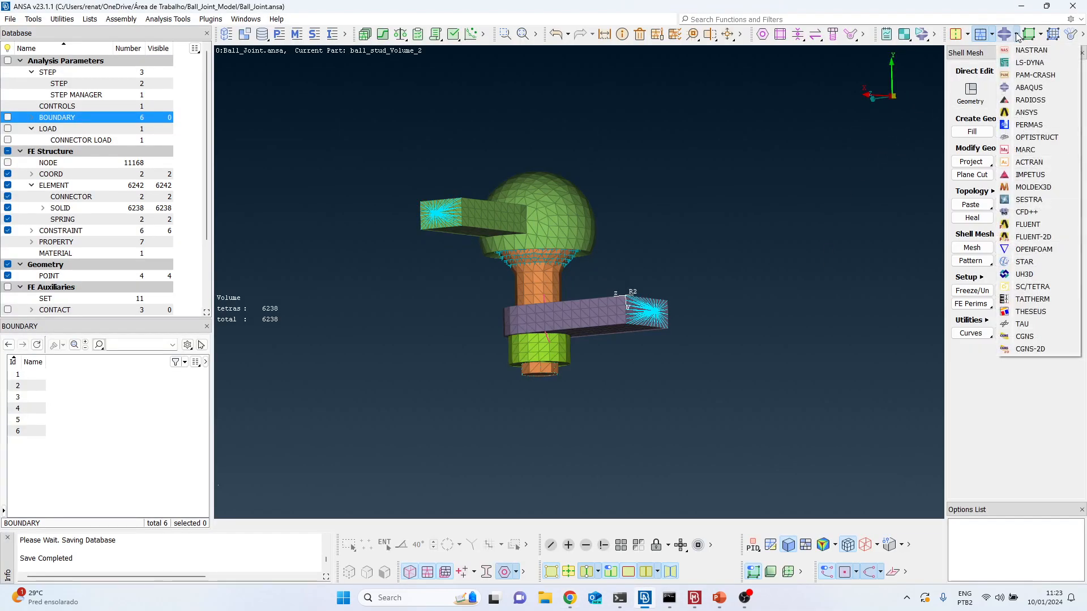
{"action": "left_click", "coordinate": [1029, 87]}
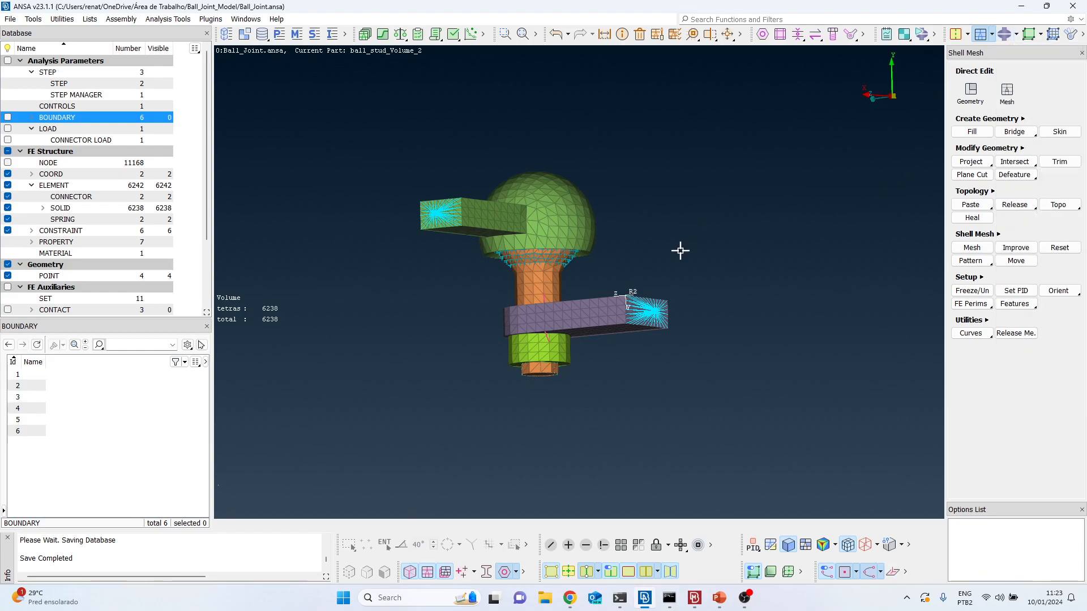
Step: Look at the ball joint displacement results in META and return to the ANSA web page in the browser
{"action": "key", "text": "alt+Tab"}
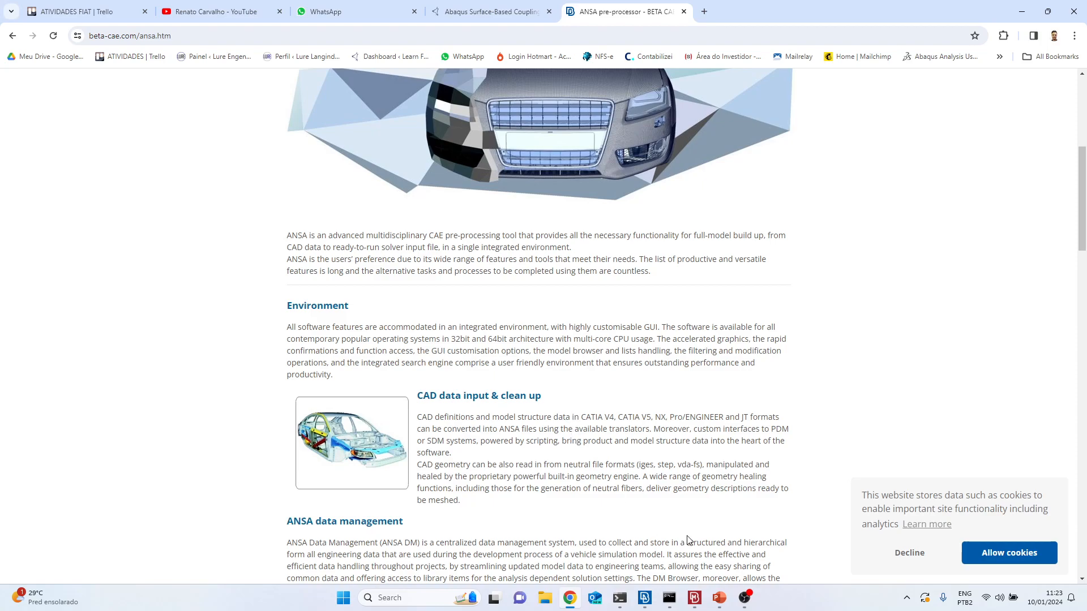
{"action": "left_click", "coordinate": [696, 599]}
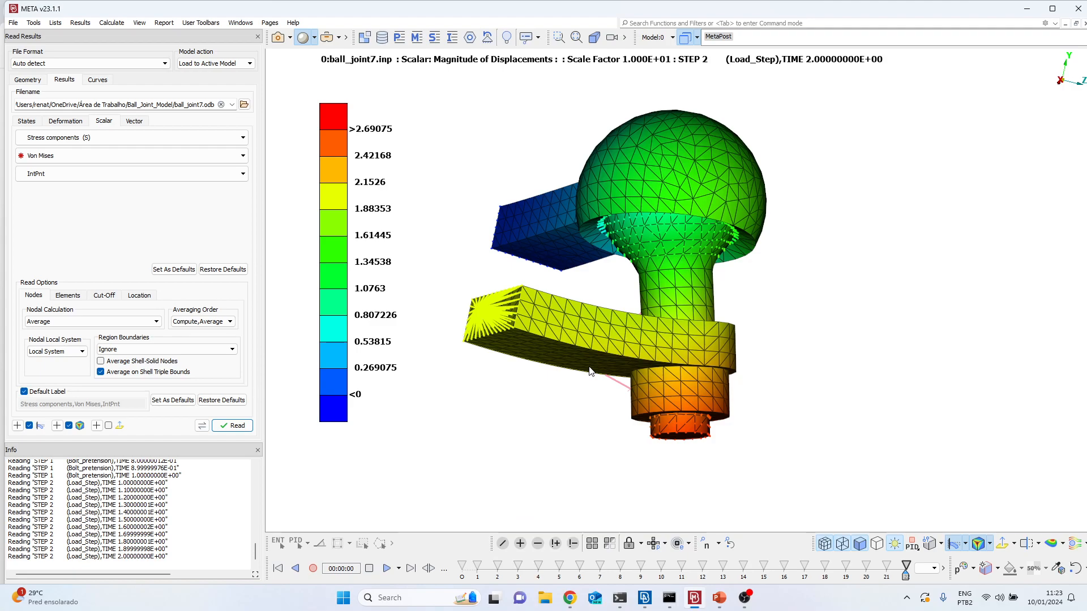
{"action": "left_click", "coordinate": [570, 597]}
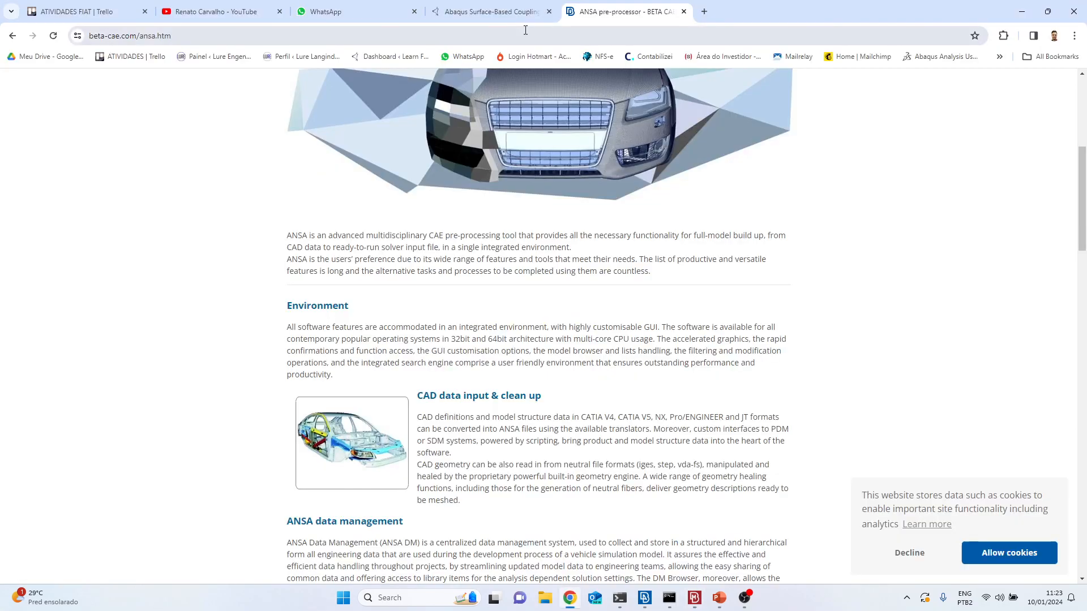
{"action": "scroll", "coordinate": [568, 204], "scroll_direction": "up", "scroll_amount": 6}
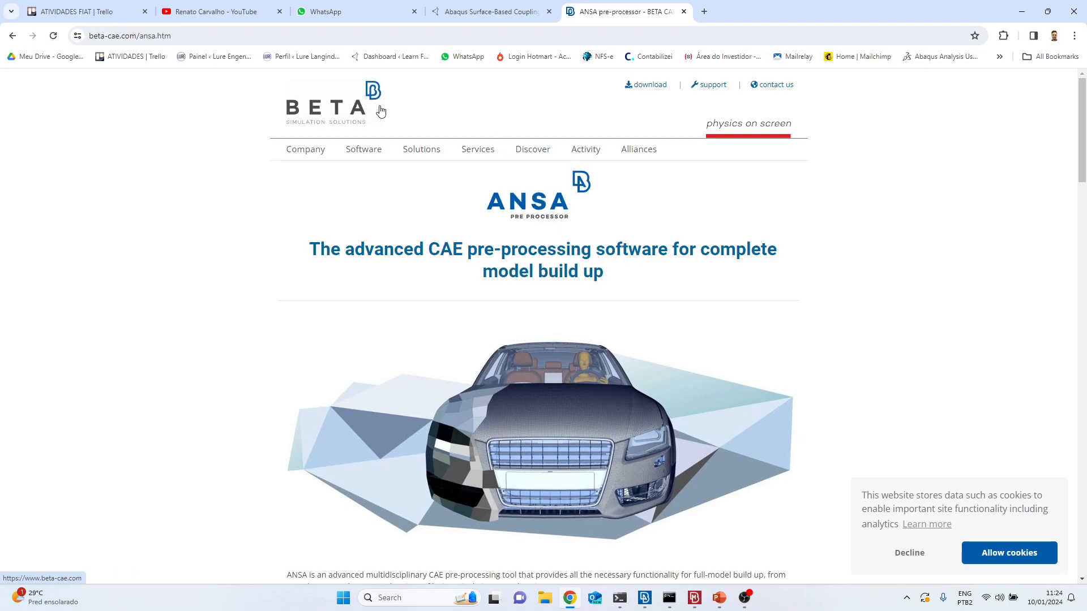
Step: Search the web for "meta post" in a new browser tab and read the META post-processor page
{"action": "left_click", "coordinate": [704, 11]}
{"action": "type", "text": "met"}
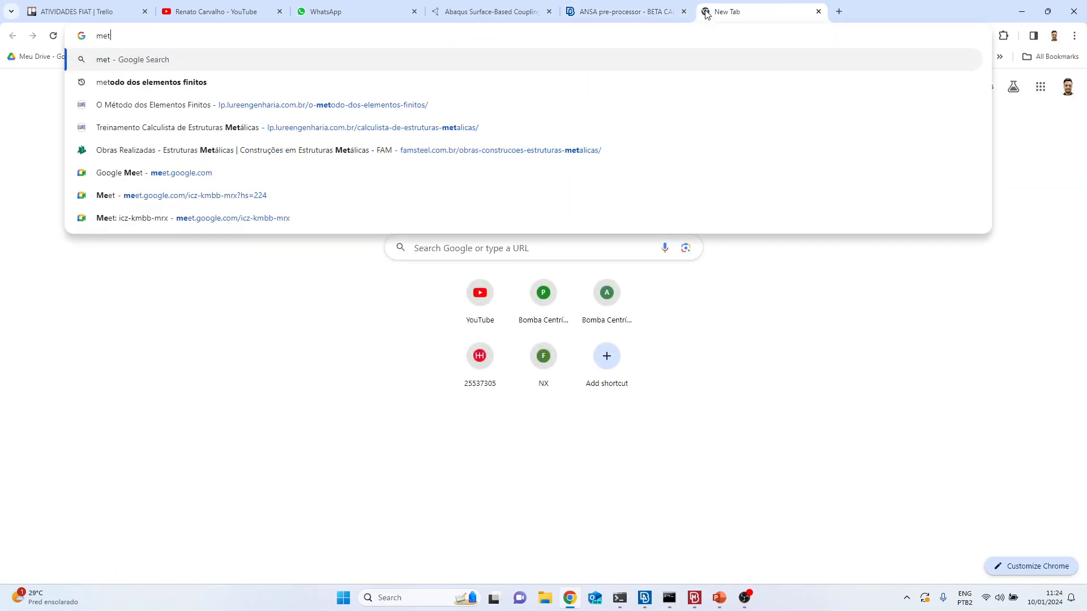
{"action": "type", "text": "a post"}
{"action": "key", "text": "Return"}
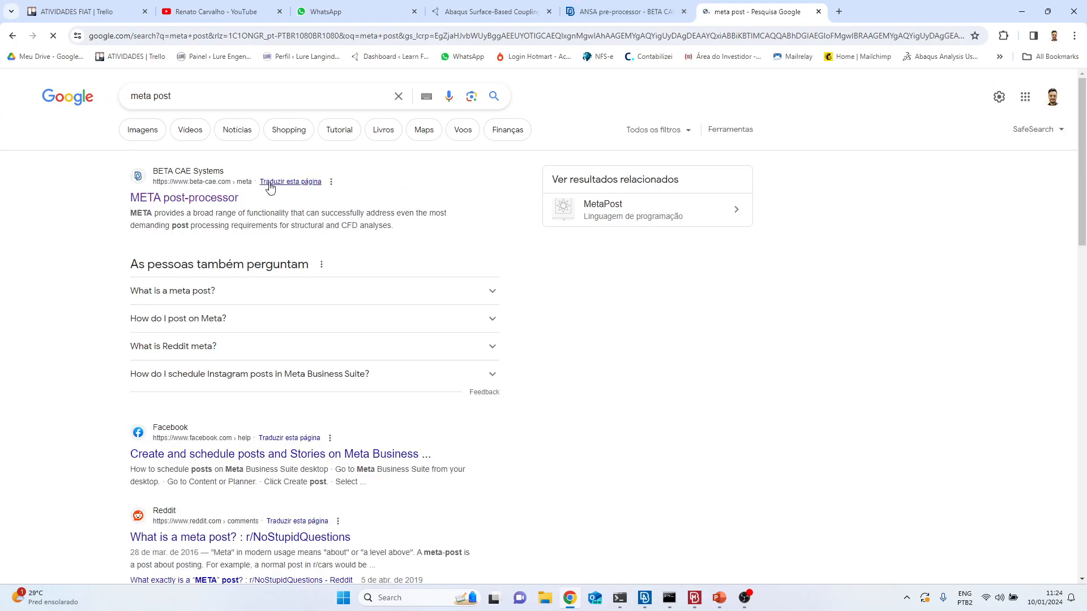
{"action": "left_click", "coordinate": [205, 202]}
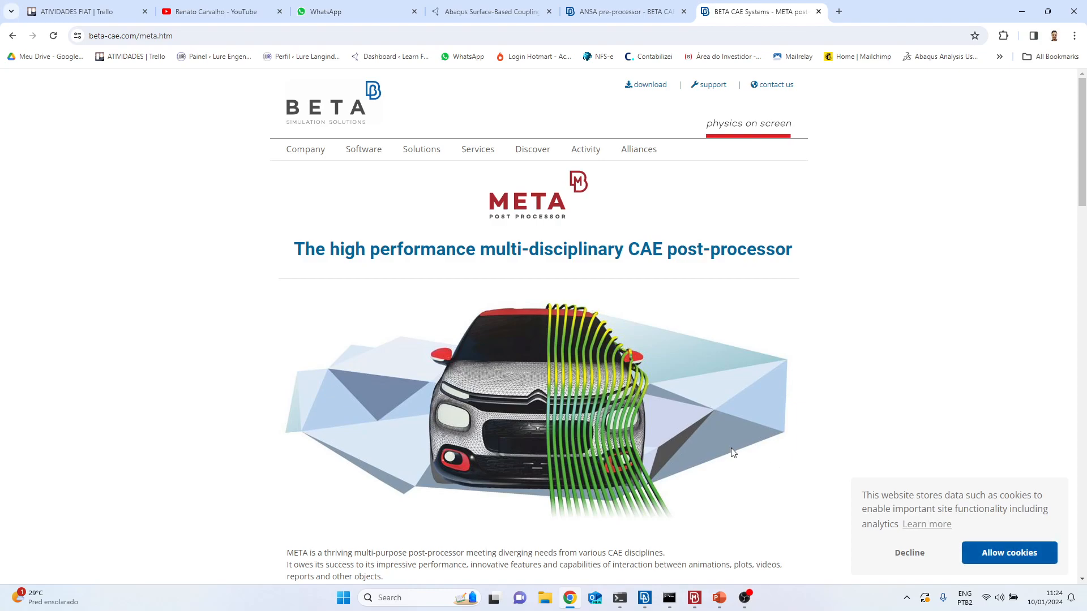
{"action": "scroll", "coordinate": [695, 467], "scroll_direction": "down", "scroll_amount": 3}
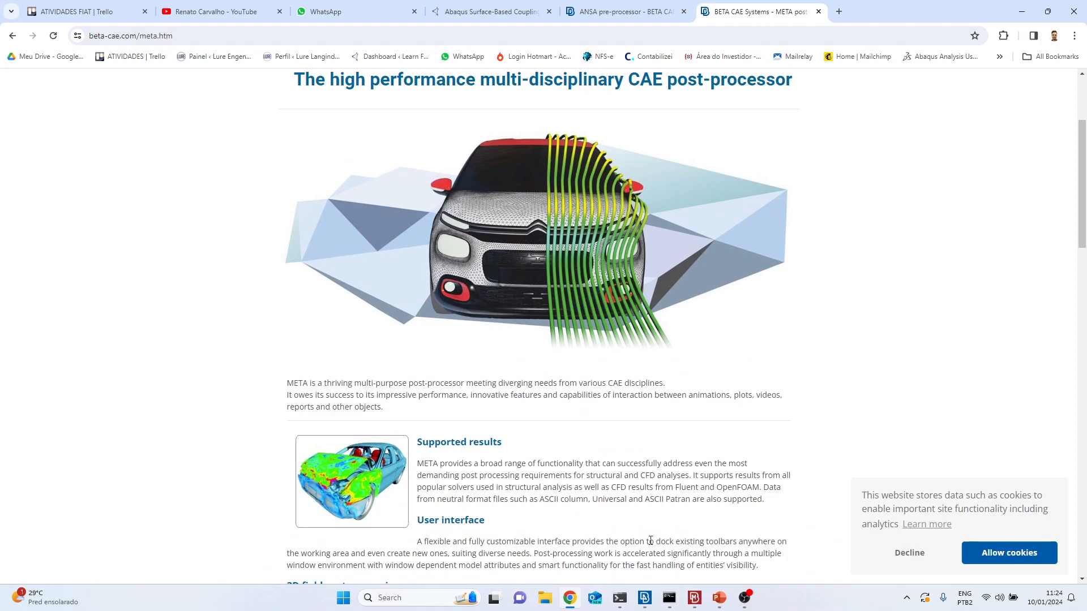
Step: Switch to ANSA, bring up the ABAQUS output dialog to examine the .inp file name, and close it without saving
{"action": "left_click", "coordinate": [645, 598]}
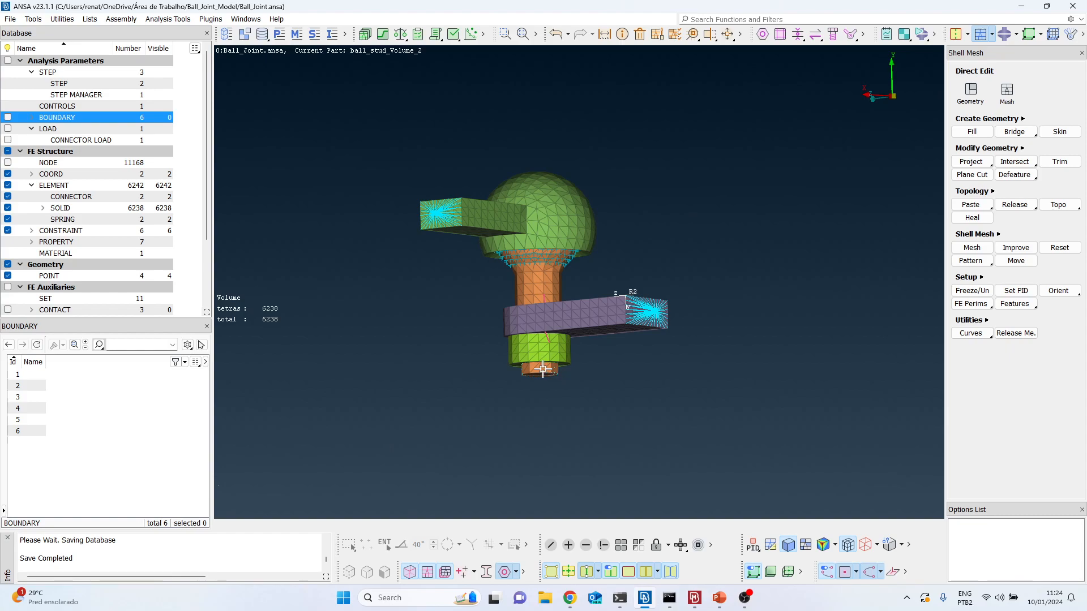
{"action": "left_click", "coordinate": [5, 17]}
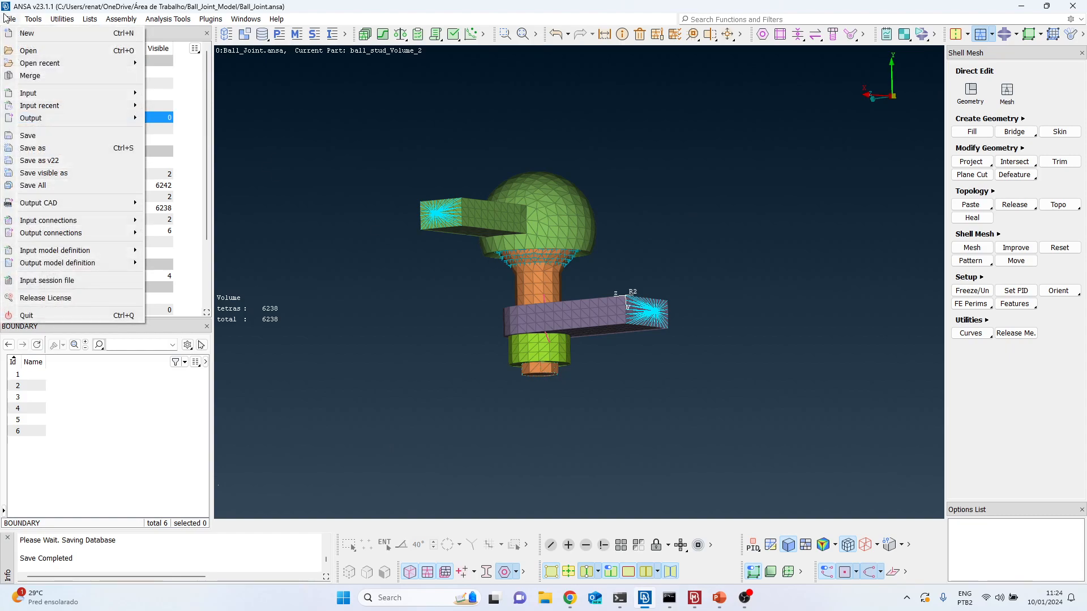
{"action": "mouse_move", "coordinate": [36, 119]}
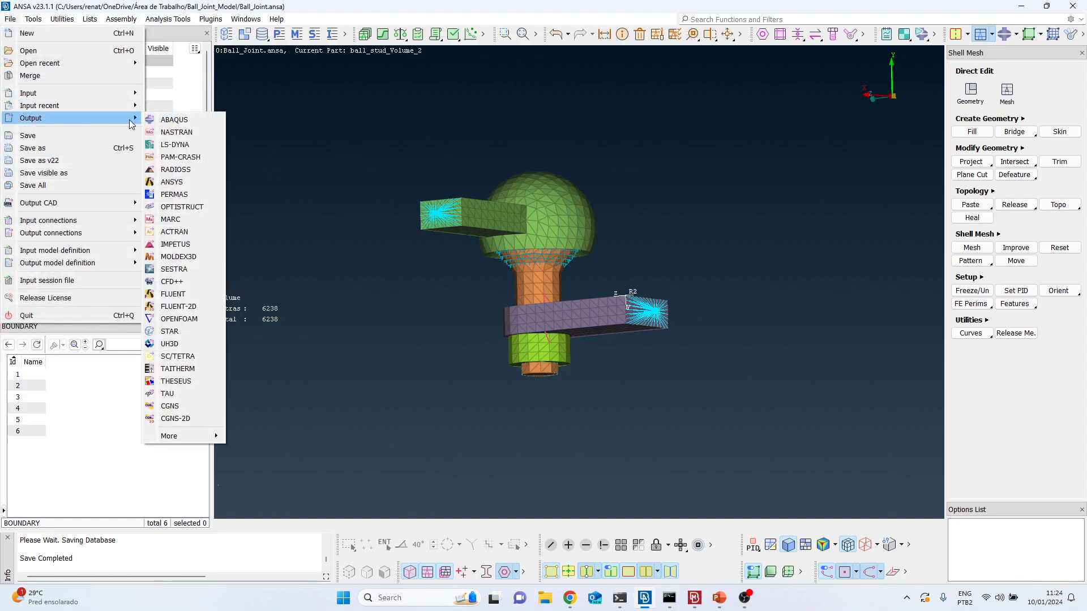
{"action": "left_click", "coordinate": [182, 123]}
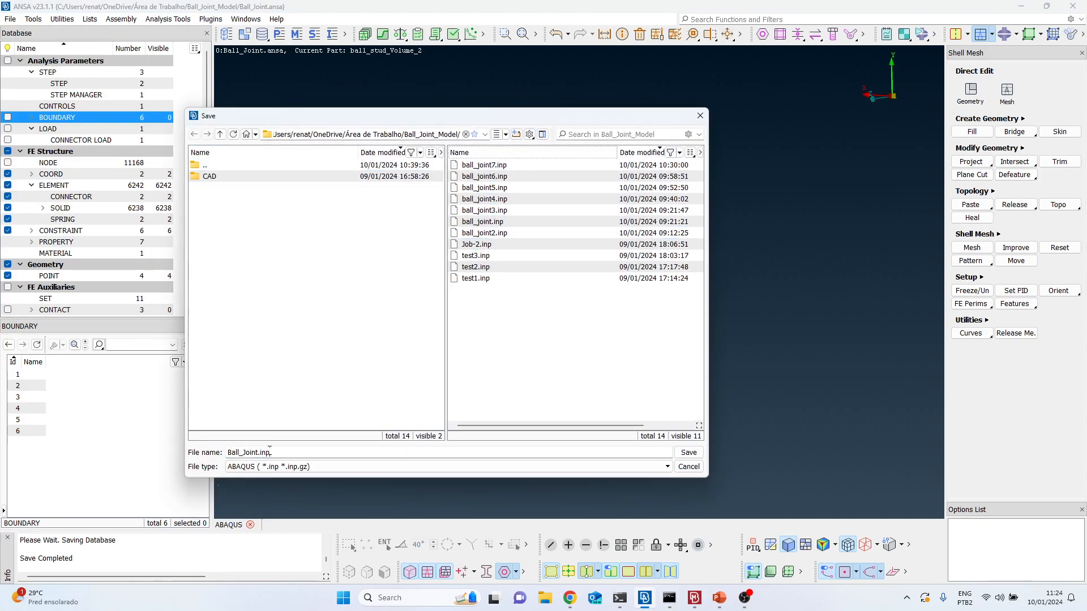
{"action": "left_click_drag", "start_coordinate": [258, 453], "coordinate": [284, 454]}
{"action": "key", "text": "Escape"}
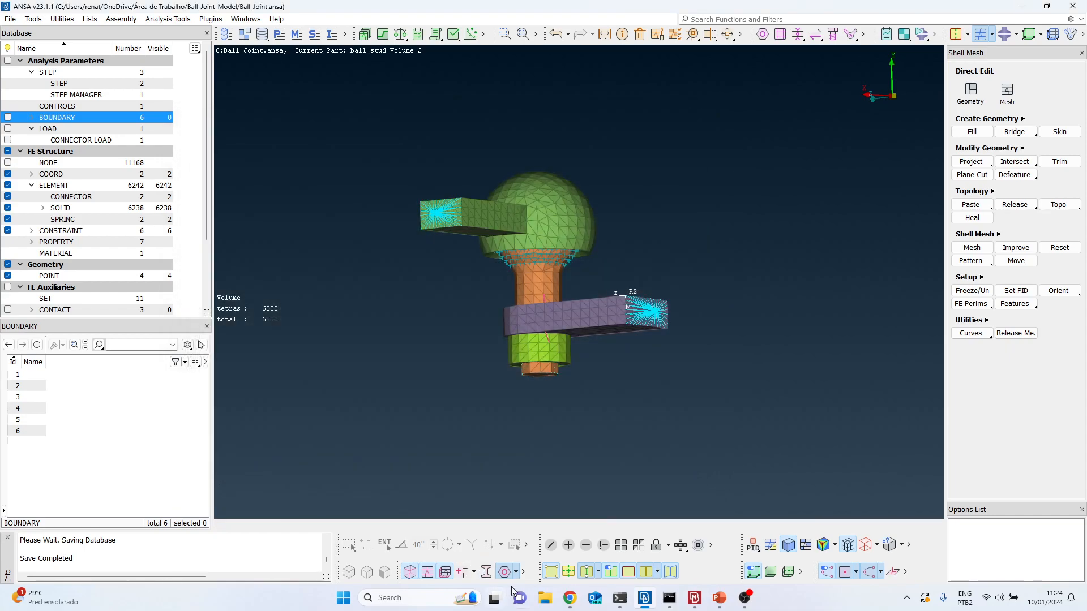
Step: Open the Ball_Joint_Model folder from the desktop and locate the ball_joint.odb results file without renaming it
{"action": "key", "text": "super+d"}
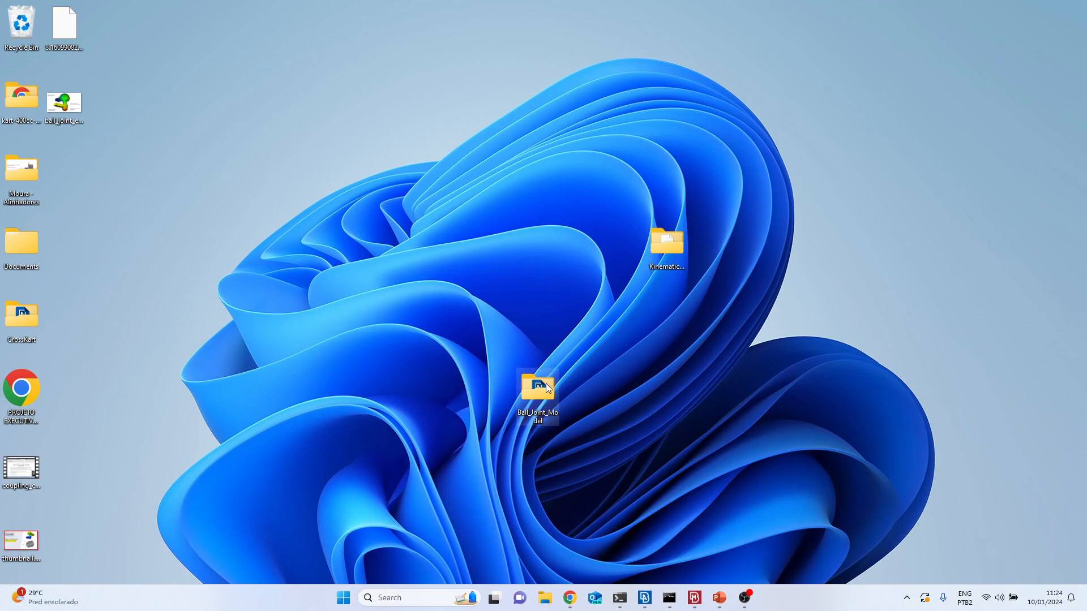
{"action": "double_click", "coordinate": [539, 388]}
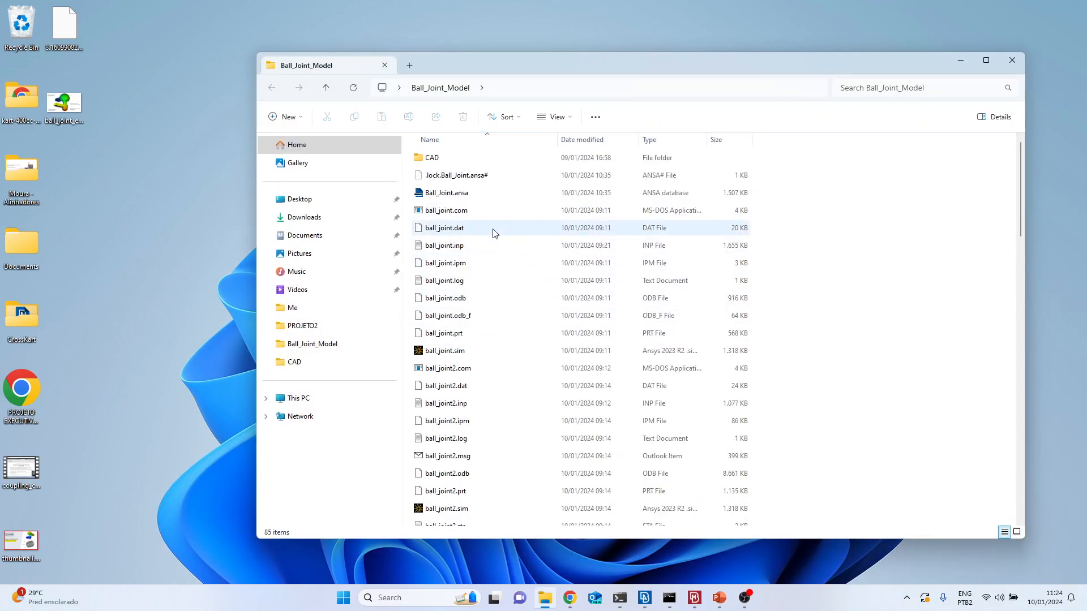
{"action": "left_click", "coordinate": [461, 304]}
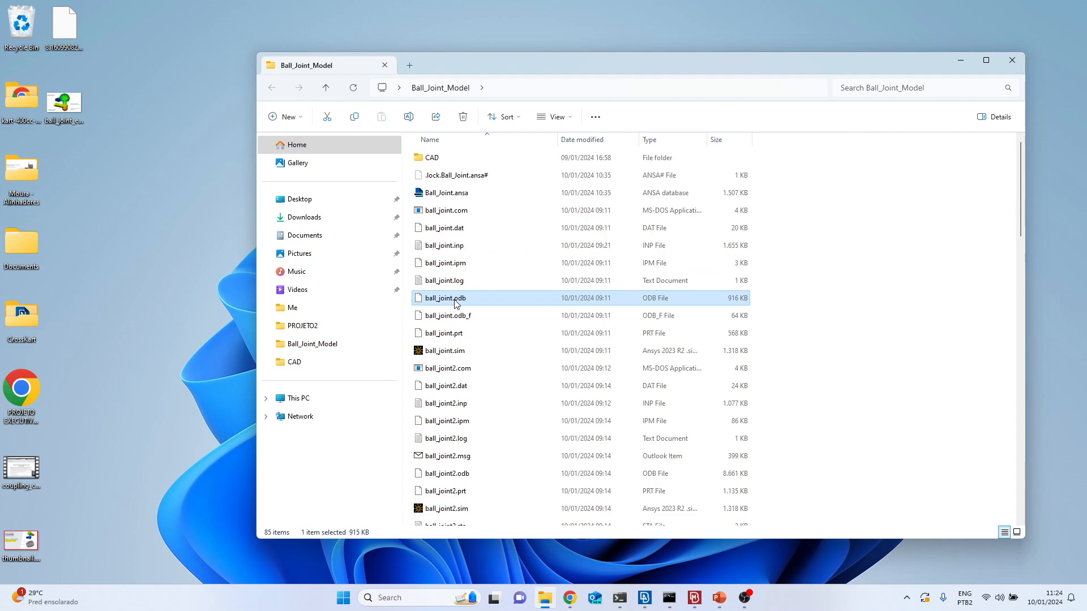
{"action": "left_click", "coordinate": [455, 303]}
{"action": "double_click", "coordinate": [477, 299]}
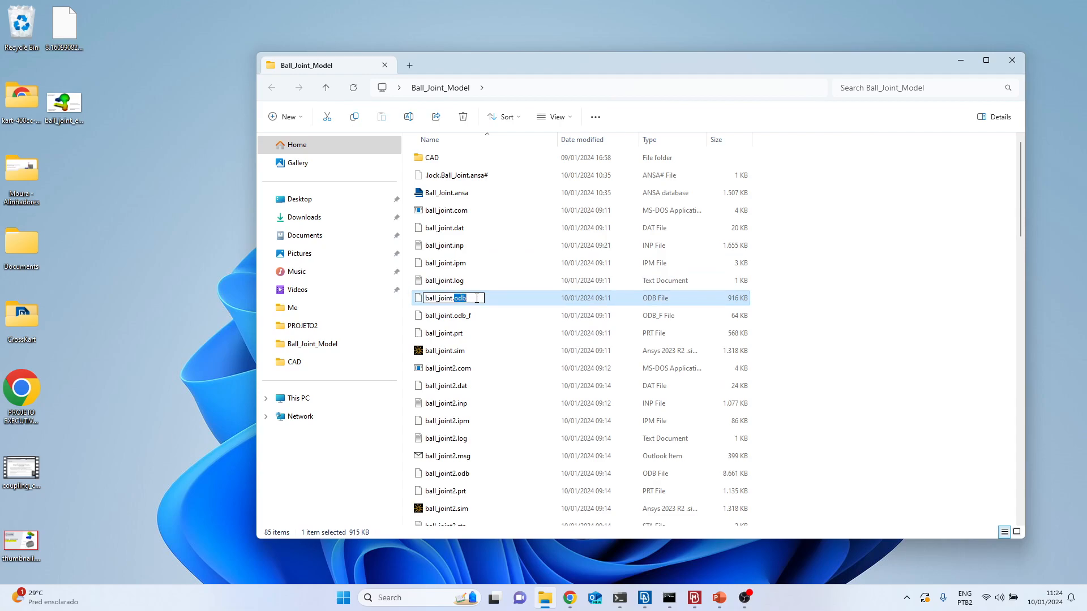
{"action": "left_click", "coordinate": [824, 291]}
Step: Look briefly at the META results, switch back to ANSA and examine the ball joint assembly up close from several angles
{"action": "left_click", "coordinate": [695, 597]}
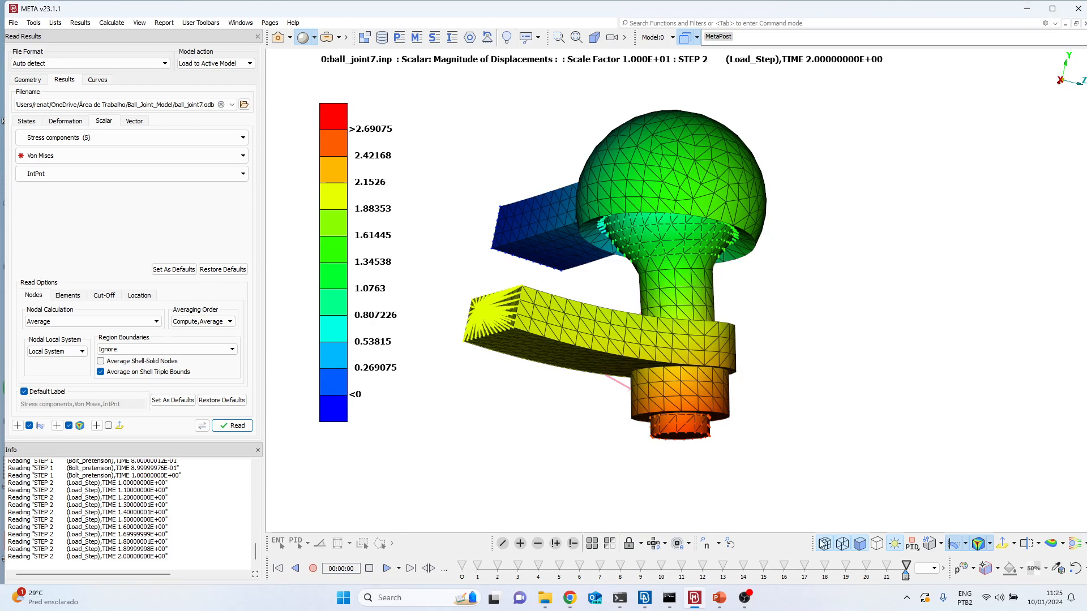
{"action": "left_click", "coordinate": [650, 599]}
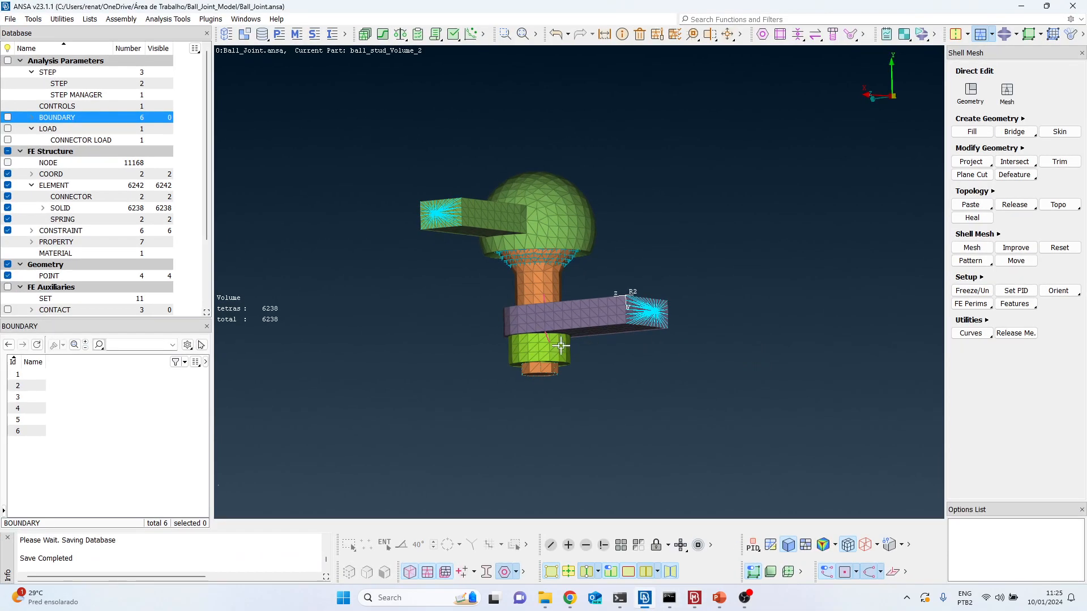
{"action": "scroll", "coordinate": [540, 303], "scroll_direction": "up", "scroll_amount": 5}
{"action": "scroll", "coordinate": [543, 300], "scroll_direction": "down", "scroll_amount": 3}
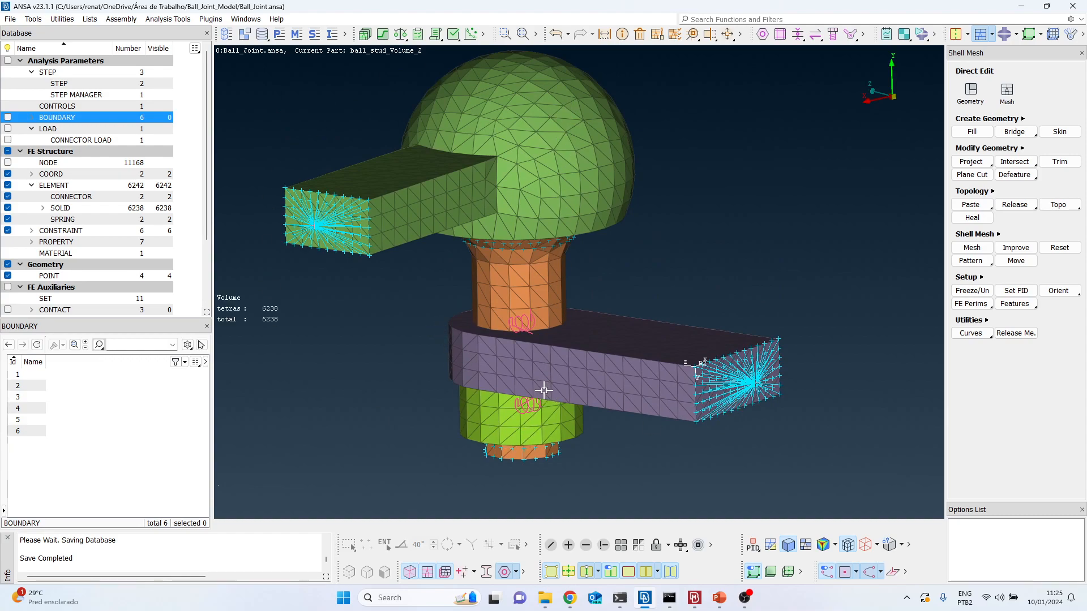
{"action": "left_click_drag", "start_coordinate": [553, 375], "coordinate": [534, 401], "text": "ctrl"}
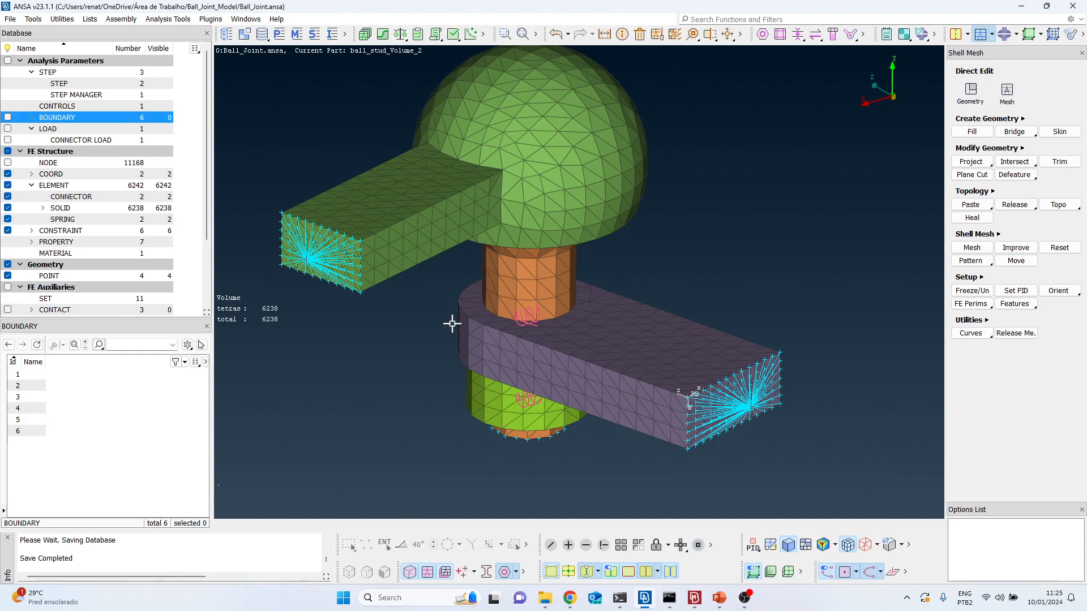
{"action": "left_click_drag", "start_coordinate": [518, 159], "coordinate": [545, 182], "text": "ctrl"}
Step: Open the properties list and identify the stabar, ballstud and nut properties by picking their parts in the model
{"action": "left_click", "coordinate": [279, 34]}
{"action": "left_click", "coordinate": [689, 334]}
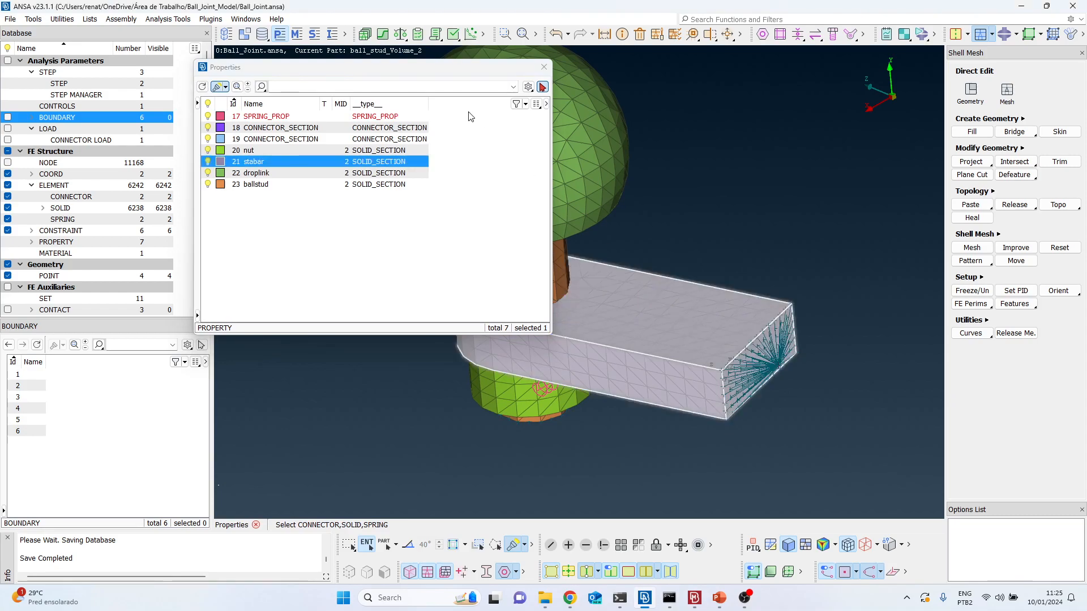
{"action": "left_click_drag", "start_coordinate": [340, 67], "coordinate": [180, 95]}
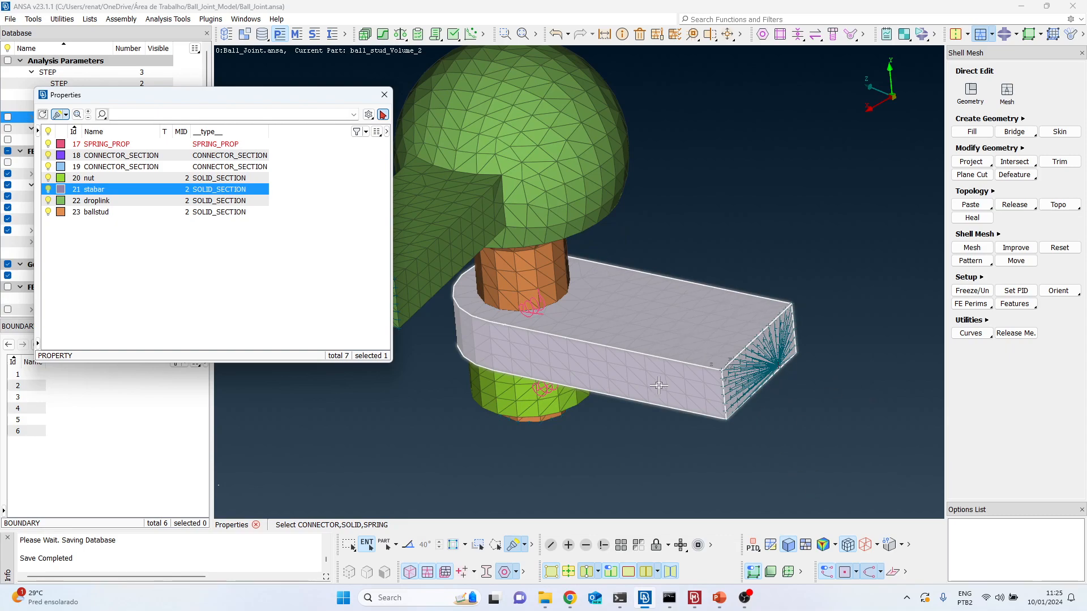
{"action": "left_click", "coordinate": [527, 276]}
{"action": "left_click", "coordinate": [291, 241]}
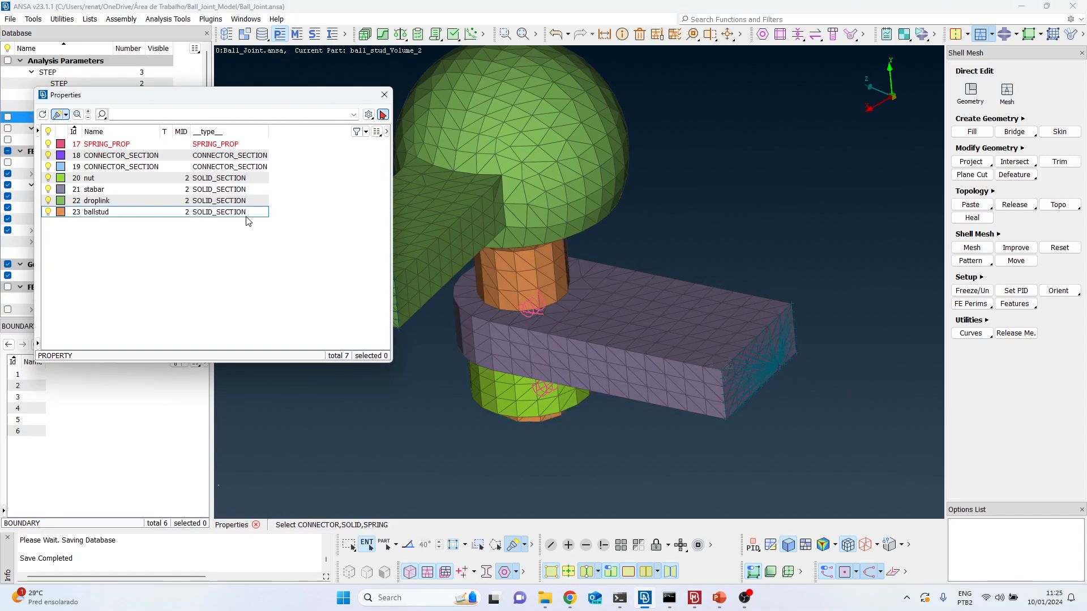
{"action": "left_click", "coordinate": [559, 273]}
{"action": "left_click_drag", "start_coordinate": [553, 288], "coordinate": [523, 227], "text": "ctrl"}
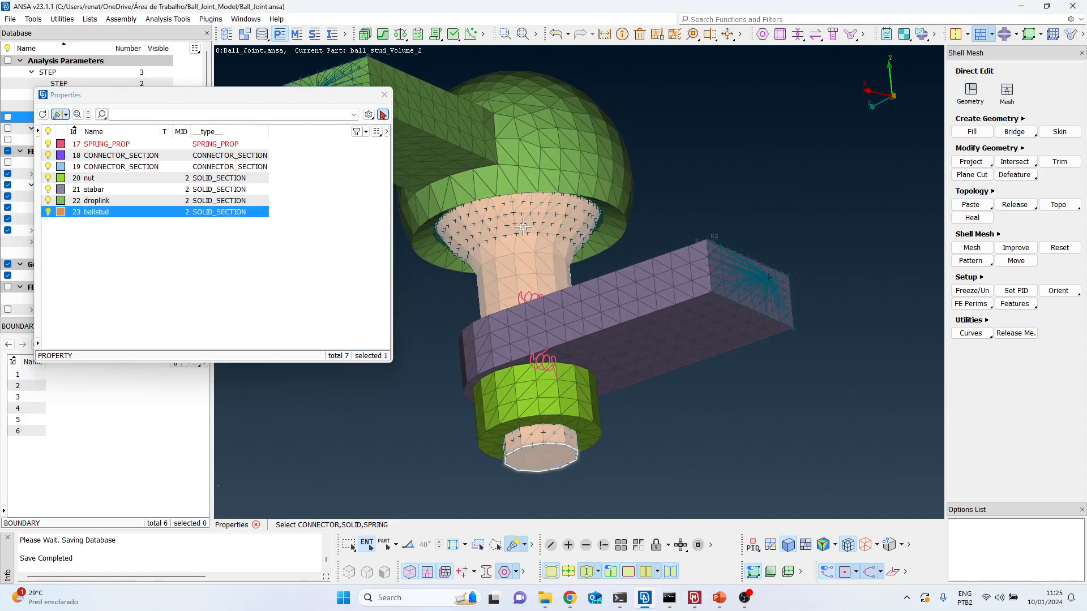
{"action": "right_click", "coordinate": [522, 236]}
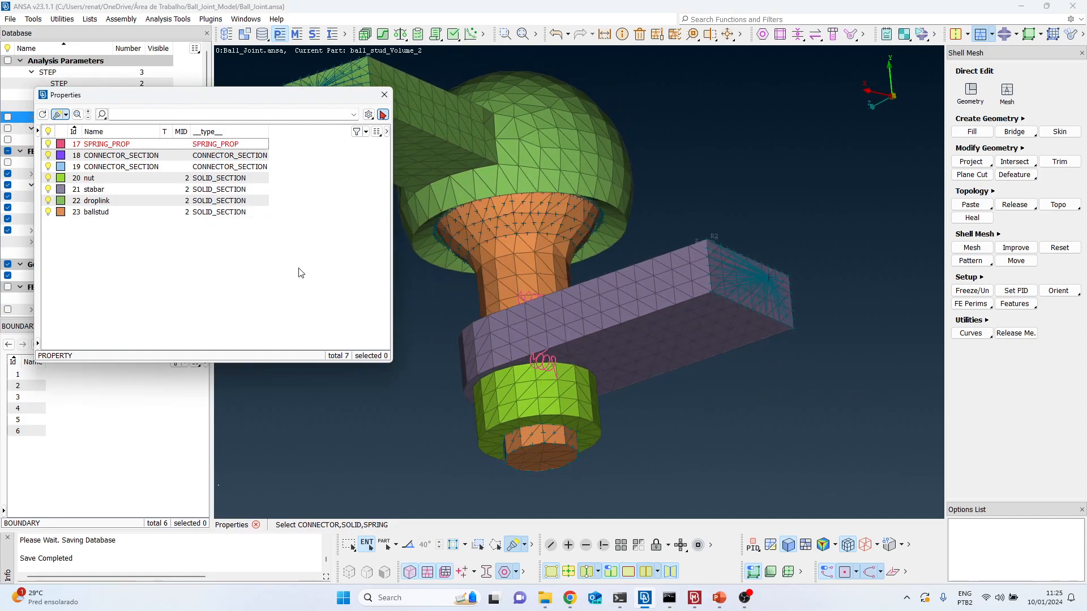
{"action": "left_click", "coordinate": [538, 410]}
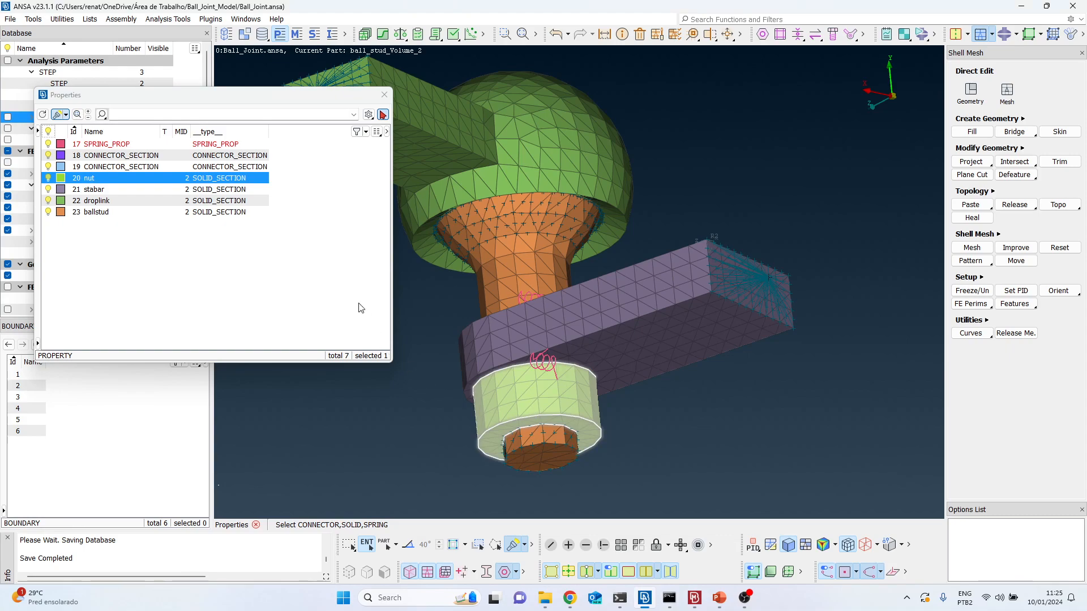
{"action": "left_click", "coordinate": [331, 280]}
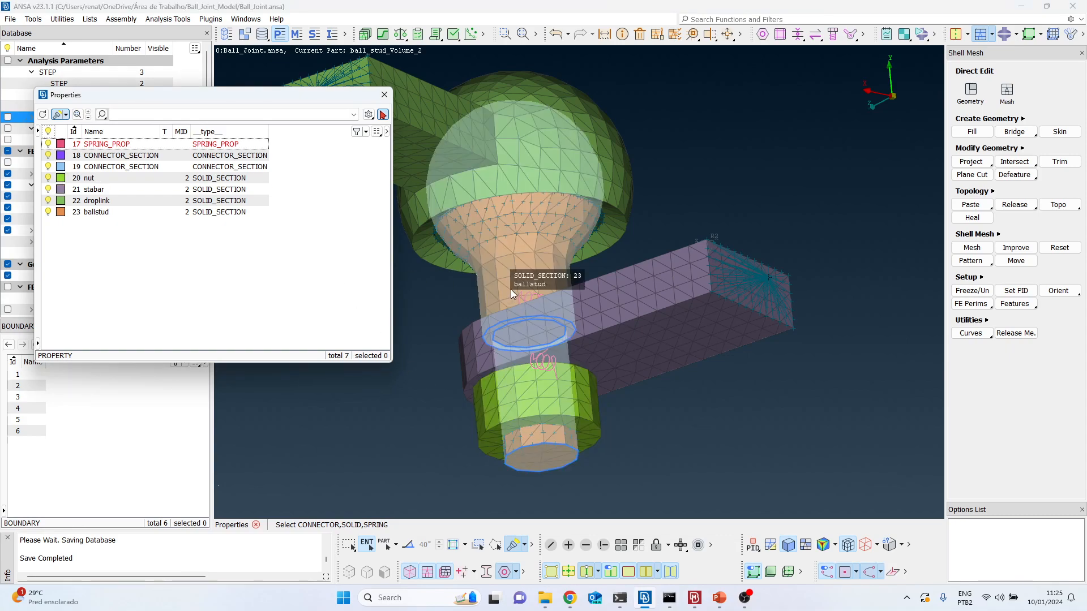
Step: Isolate the ballstud so that the other parts of the assembly are hidden, and inspect its mesh
{"action": "left_click", "coordinate": [605, 545]}
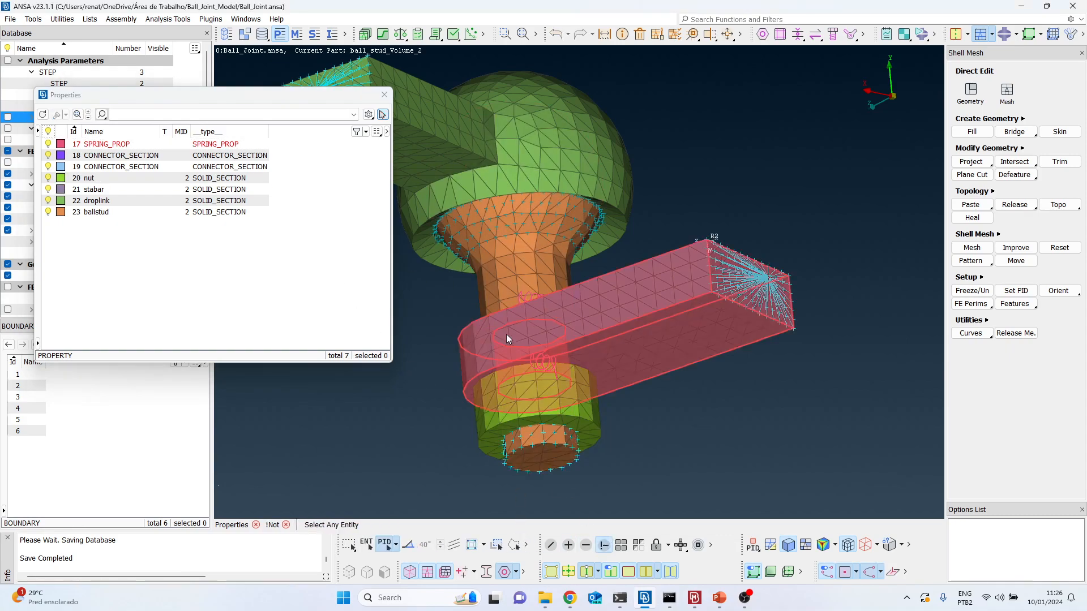
{"action": "left_click", "coordinate": [504, 284]}
{"action": "middle_click", "coordinate": [505, 291]}
{"action": "scroll", "coordinate": [505, 291], "scroll_direction": "up", "scroll_amount": 4}
{"action": "scroll", "coordinate": [528, 304], "scroll_direction": "down", "scroll_amount": 5}
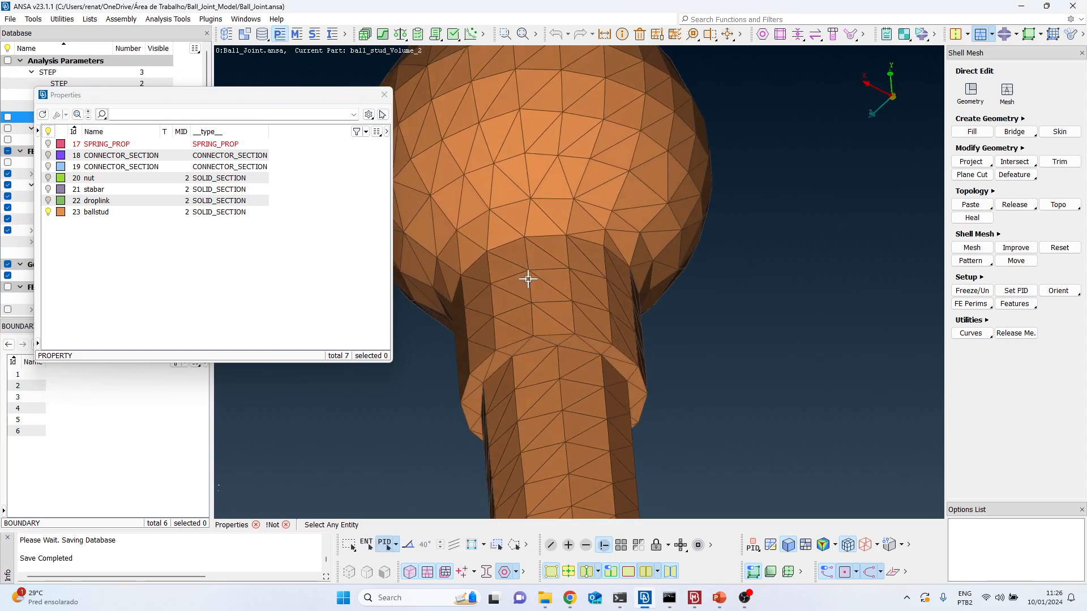
Step: Close the properties list and highlight the solid facets of the ballstud's ring-shaped shoulder using a 40° feature angle
{"action": "scroll", "coordinate": [528, 293], "scroll_direction": "up", "scroll_amount": 5}
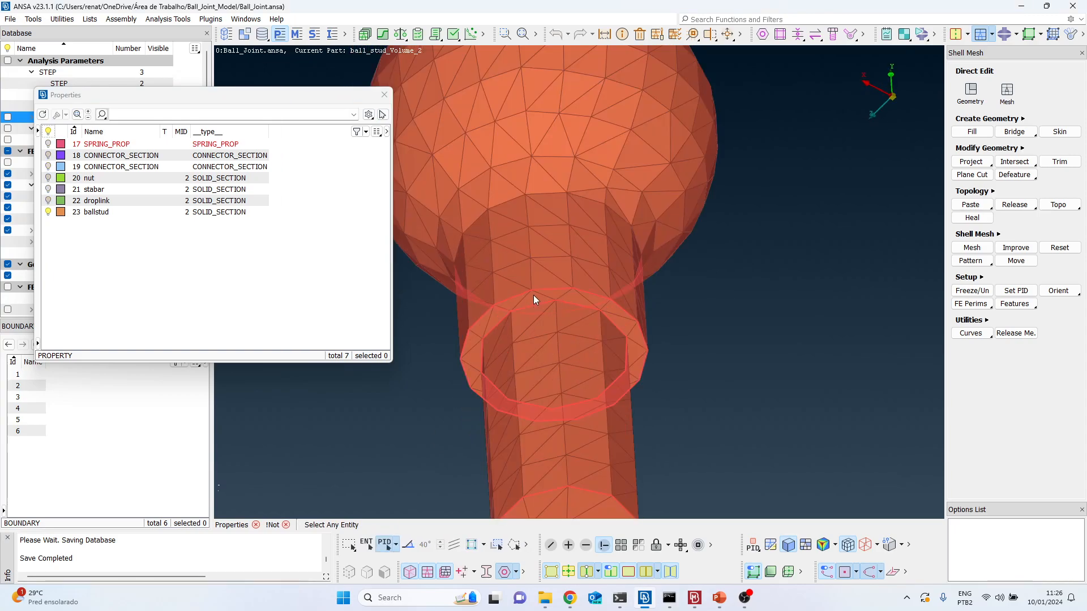
{"action": "scroll", "coordinate": [534, 295], "scroll_direction": "up", "scroll_amount": 3}
{"action": "middle_click", "coordinate": [451, 332]}
{"action": "left_click", "coordinate": [384, 95]}
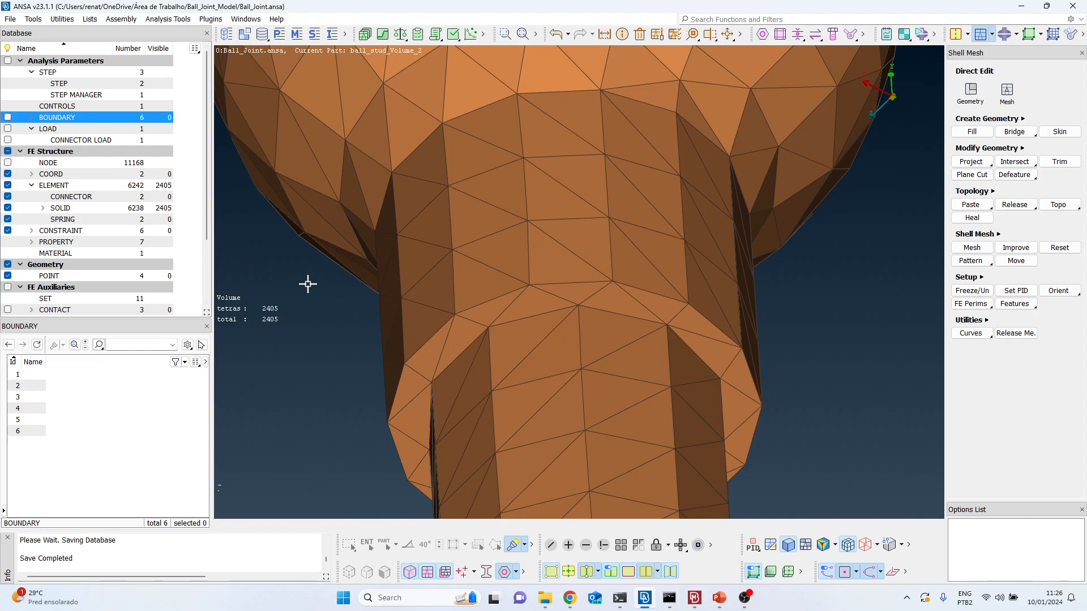
{"action": "scroll", "coordinate": [85, 250], "scroll_direction": "down", "scroll_amount": 3}
{"action": "left_click", "coordinate": [68, 310]}
{"action": "left_click", "coordinate": [408, 545]}
{"action": "left_click", "coordinate": [433, 436]}
{"action": "scroll", "coordinate": [497, 185], "scroll_direction": "down", "scroll_amount": 4}
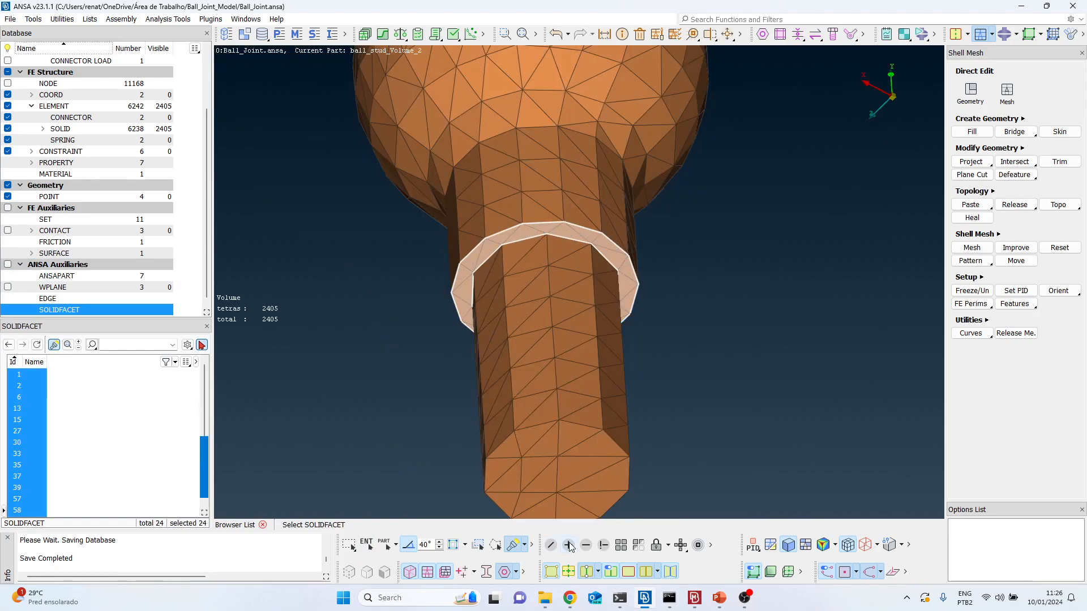
Step: Show all parts again and highlight the solid facets of the stabar face that meets the ballstud shoulder
{"action": "left_click", "coordinate": [621, 545]}
{"action": "left_click_drag", "start_coordinate": [625, 360], "coordinate": [617, 351], "text": "ctrl"}
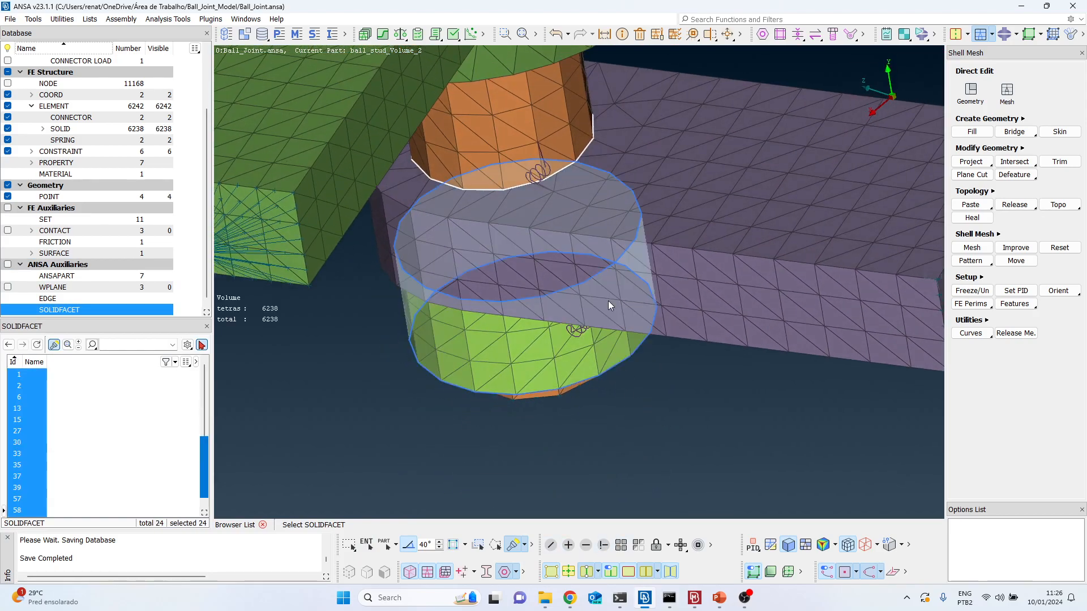
{"action": "left_click", "coordinate": [600, 203]}
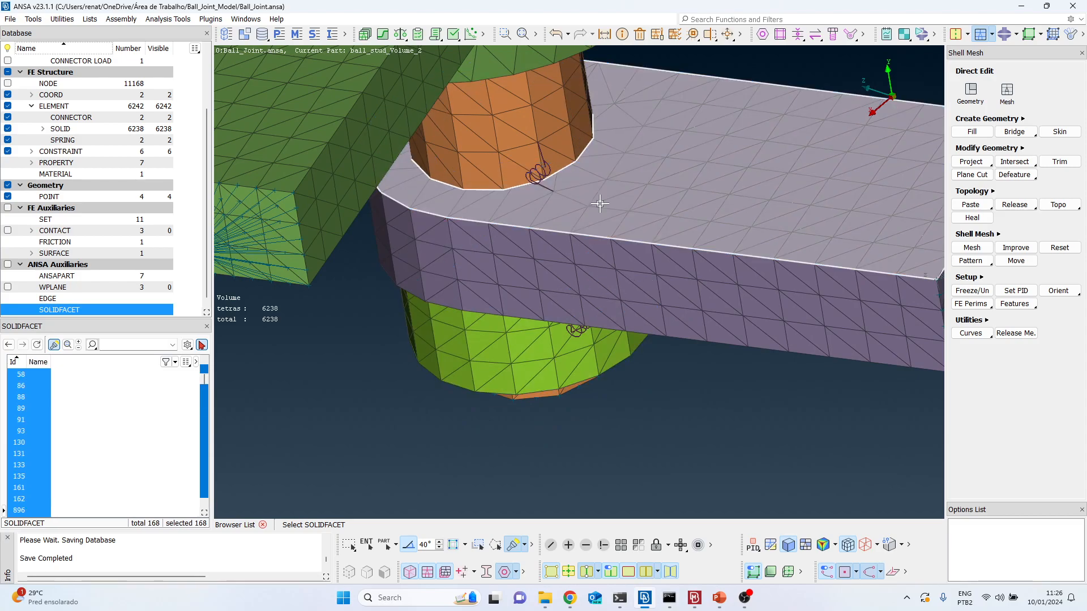
{"action": "left_click_drag", "start_coordinate": [544, 296], "coordinate": [514, 187], "text": "ctrl"}
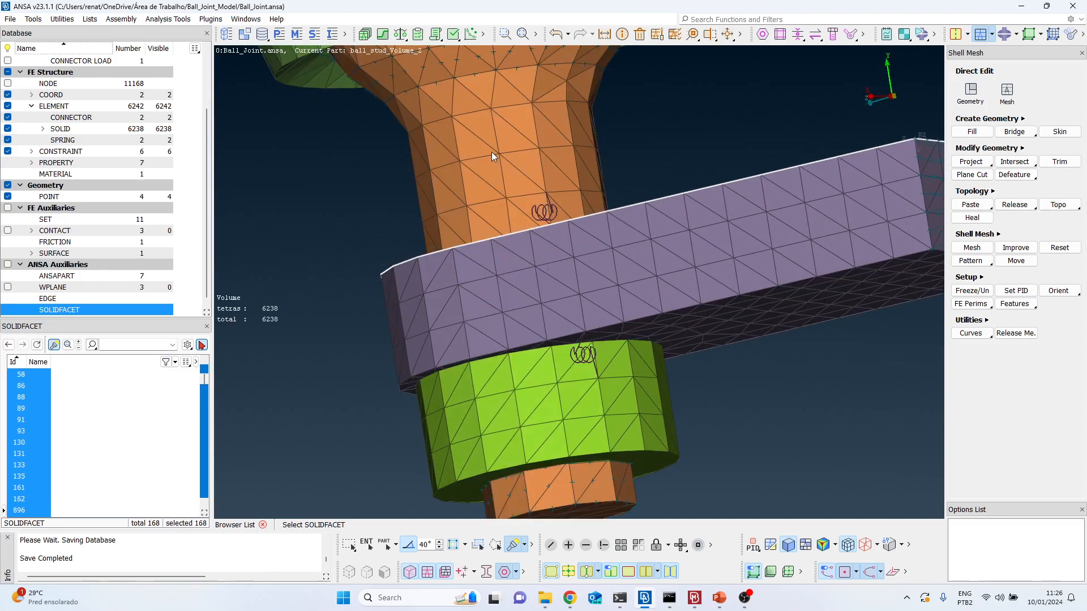
{"action": "middle_click_drag", "start_coordinate": [577, 472], "coordinate": [496, 167], "text": "ctrl"}
Step: Isolate the nut so that every other part of the assembly is hidden
{"action": "scroll", "coordinate": [454, 233], "scroll_direction": "up", "scroll_amount": 5}
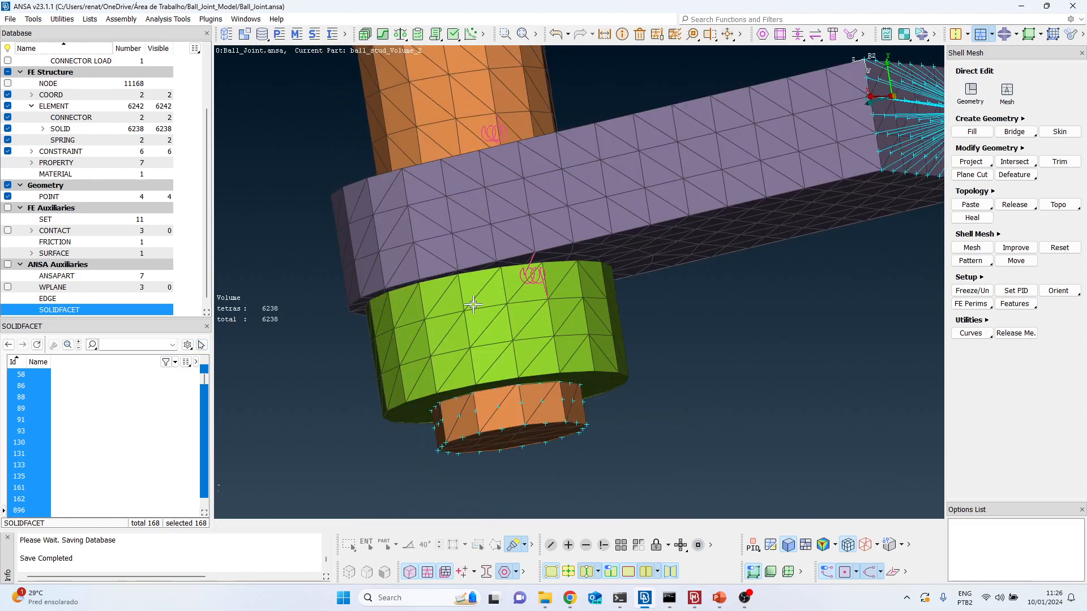
{"action": "scroll", "coordinate": [516, 273], "scroll_direction": "up", "scroll_amount": 3}
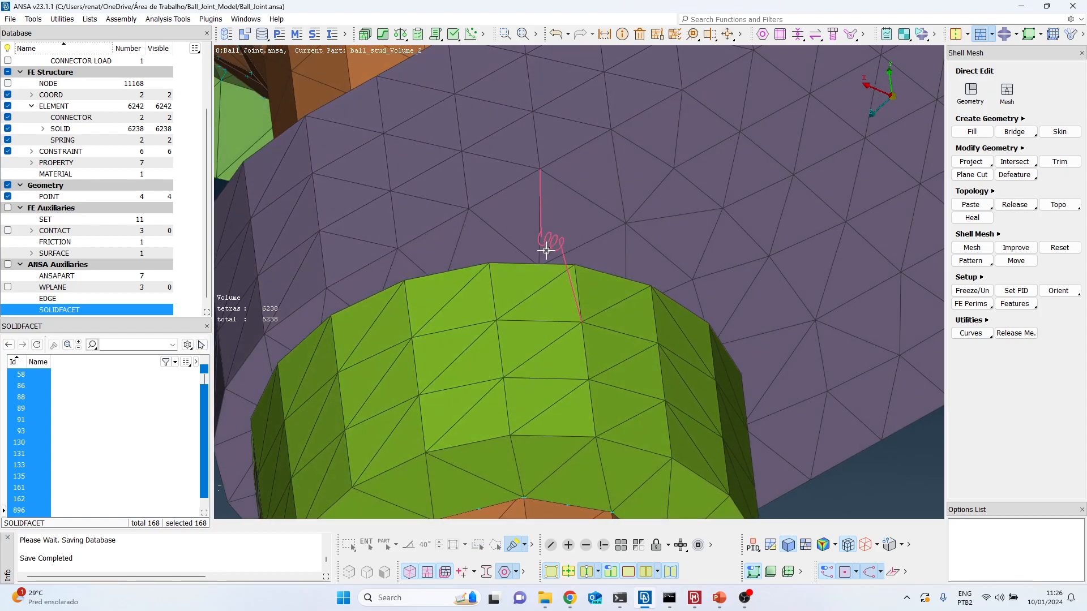
{"action": "left_click_drag", "start_coordinate": [544, 316], "coordinate": [586, 409], "text": "ctrl"}
{"action": "left_click", "coordinate": [603, 544]}
{"action": "left_click", "coordinate": [569, 373]}
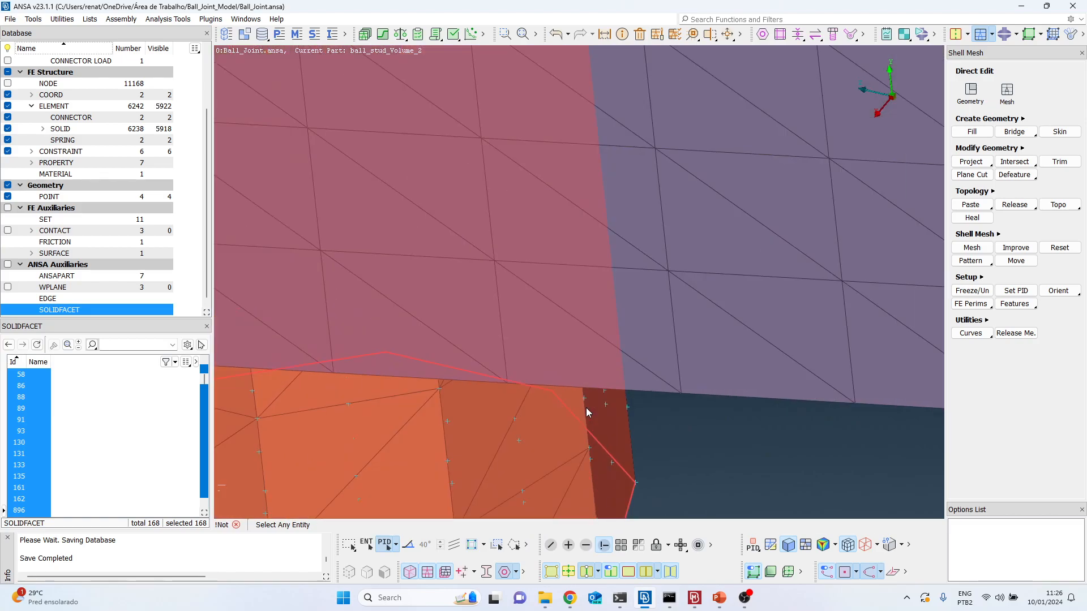
{"action": "left_click", "coordinate": [586, 409]}
{"action": "left_click", "coordinate": [584, 301]}
{"action": "left_click", "coordinate": [584, 300]}
{"action": "right_click", "coordinate": [583, 260]}
{"action": "middle_click", "coordinate": [582, 259]}
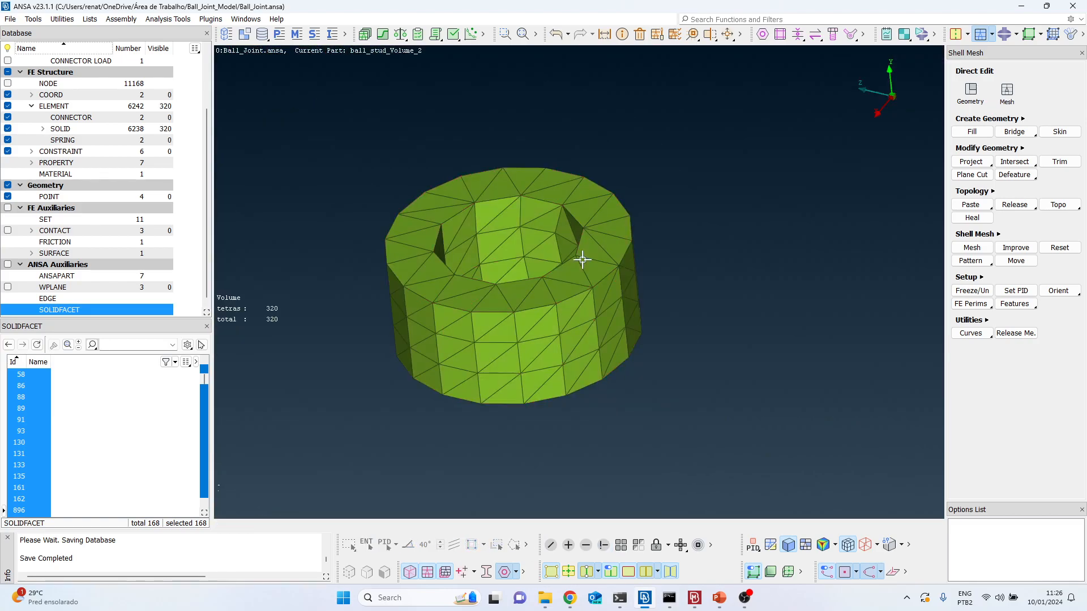
Step: Highlight the solid facets of the nut's annular end face, show all parts, and add the facets of the stabar's nut-side face
{"action": "double_click", "coordinate": [84, 315]}
{"action": "left_click", "coordinate": [599, 223]}
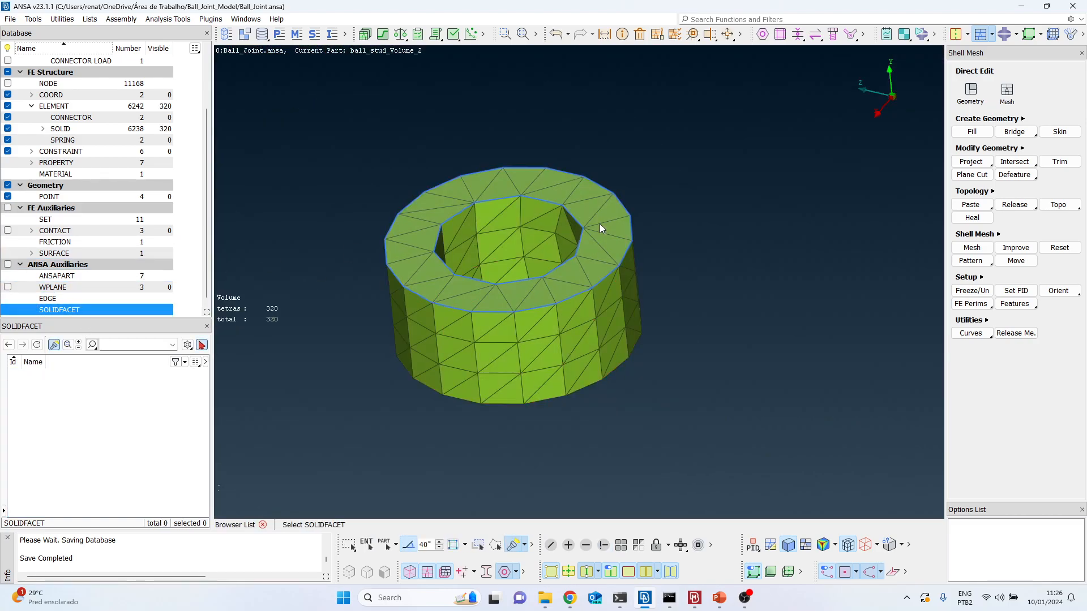
{"action": "left_click", "coordinate": [622, 547]}
{"action": "left_click_drag", "start_coordinate": [566, 432], "coordinate": [558, 320], "text": "ctrl"}
{"action": "left_click", "coordinate": [722, 258]}
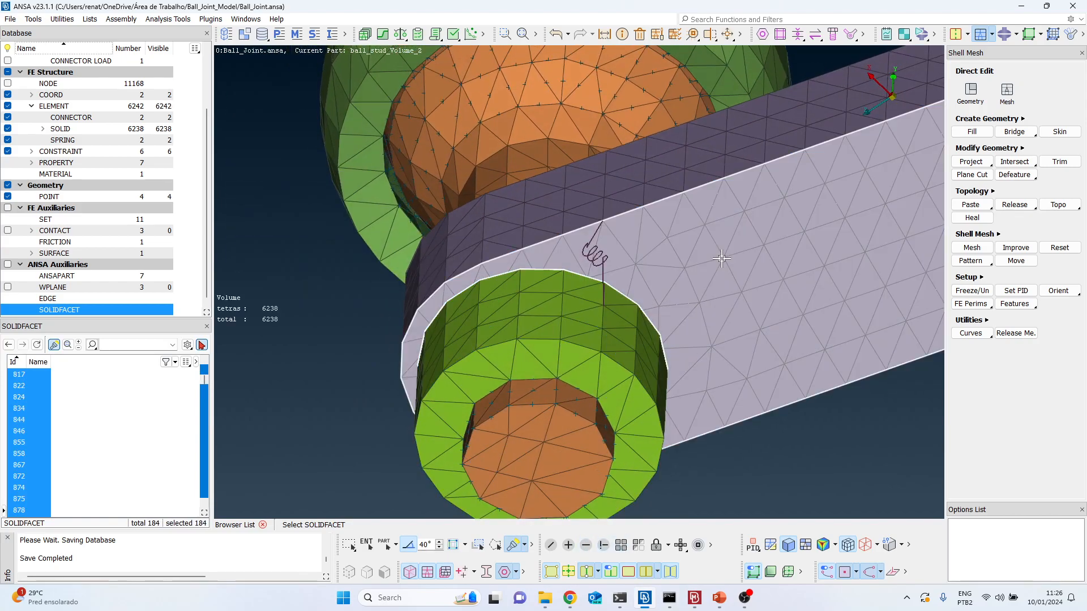
{"action": "left_click_drag", "start_coordinate": [693, 273], "coordinate": [643, 385], "text": "ctrl"}
{"action": "middle_click", "coordinate": [592, 411]}
Step: Reopen the properties list and identify the droplink property by picking its part in the model
{"action": "scroll", "coordinate": [590, 412], "scroll_direction": "down", "scroll_amount": 4}
{"action": "scroll", "coordinate": [655, 285], "scroll_direction": "up", "scroll_amount": 6}
{"action": "scroll", "coordinate": [554, 371], "scroll_direction": "down", "scroll_amount": 3}
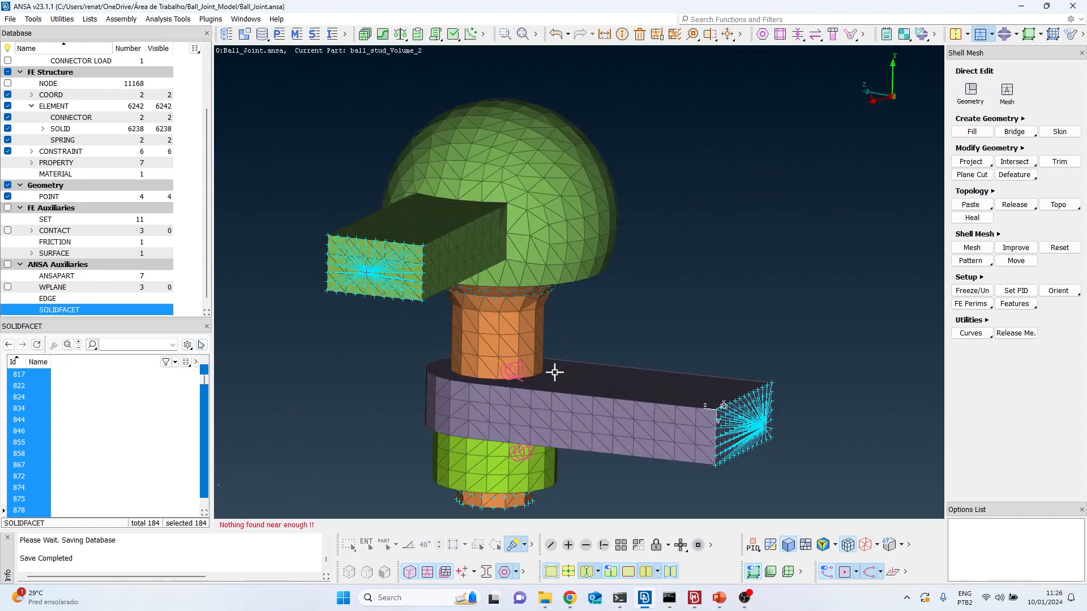
{"action": "left_click_drag", "start_coordinate": [554, 372], "coordinate": [553, 319], "text": "ctrl"}
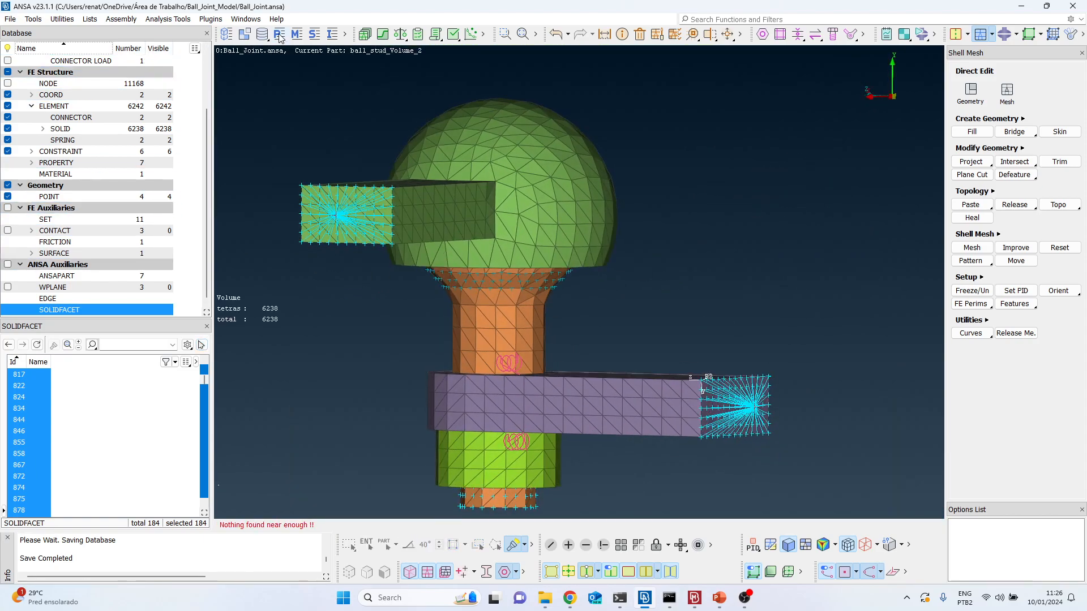
{"action": "left_click", "coordinate": [280, 34]}
{"action": "left_click_drag", "start_coordinate": [319, 98], "coordinate": [276, 101]}
{"action": "left_click", "coordinate": [464, 157]}
{"action": "left_click_drag", "start_coordinate": [597, 207], "coordinate": [571, 196], "text": "ctrl"}
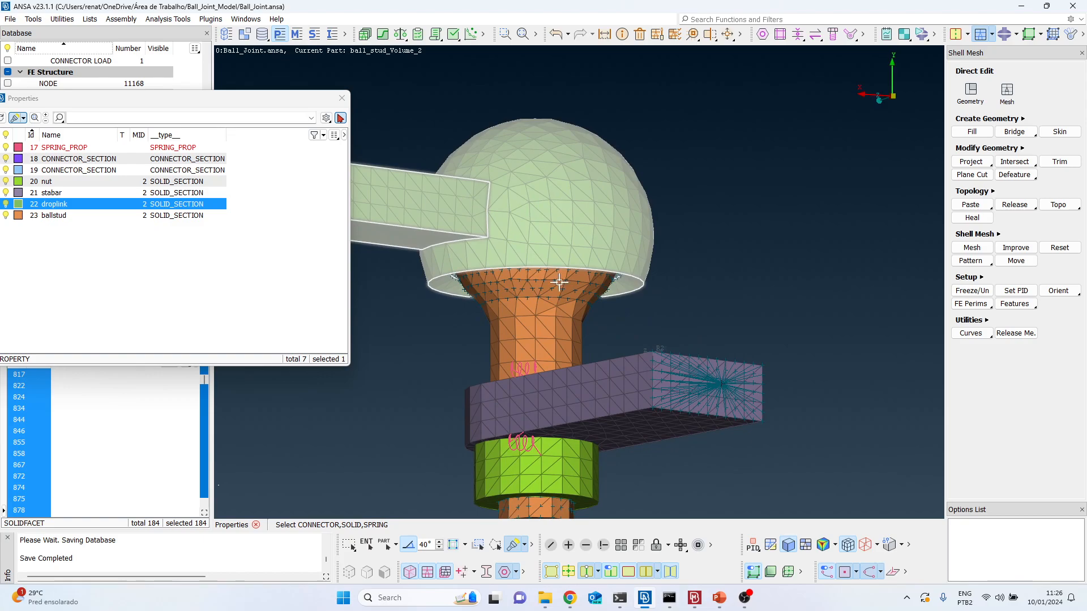
Step: Switch to Chrome and search Google for "stabilizer bar" in a new tab
{"action": "left_click", "coordinate": [569, 597]}
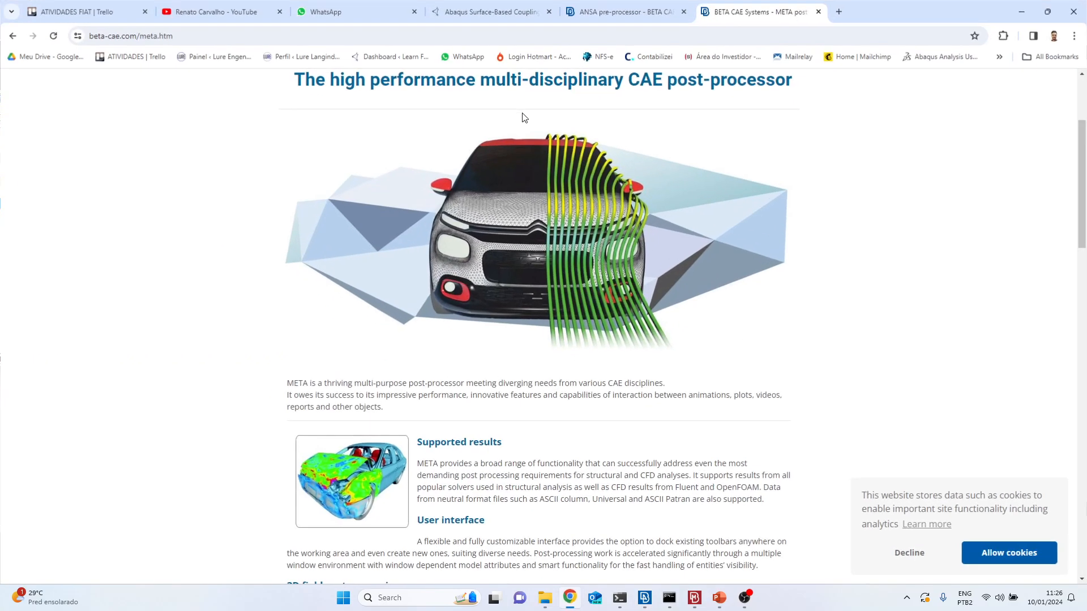
{"action": "left_click", "coordinate": [837, 13]}
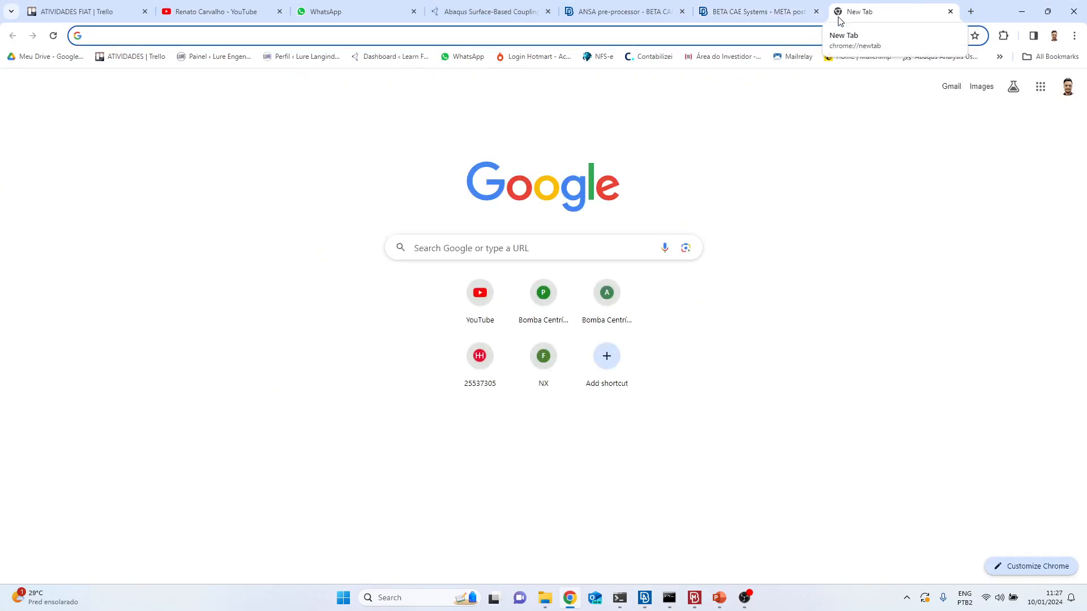
{"action": "type", "text": "stabliz"}
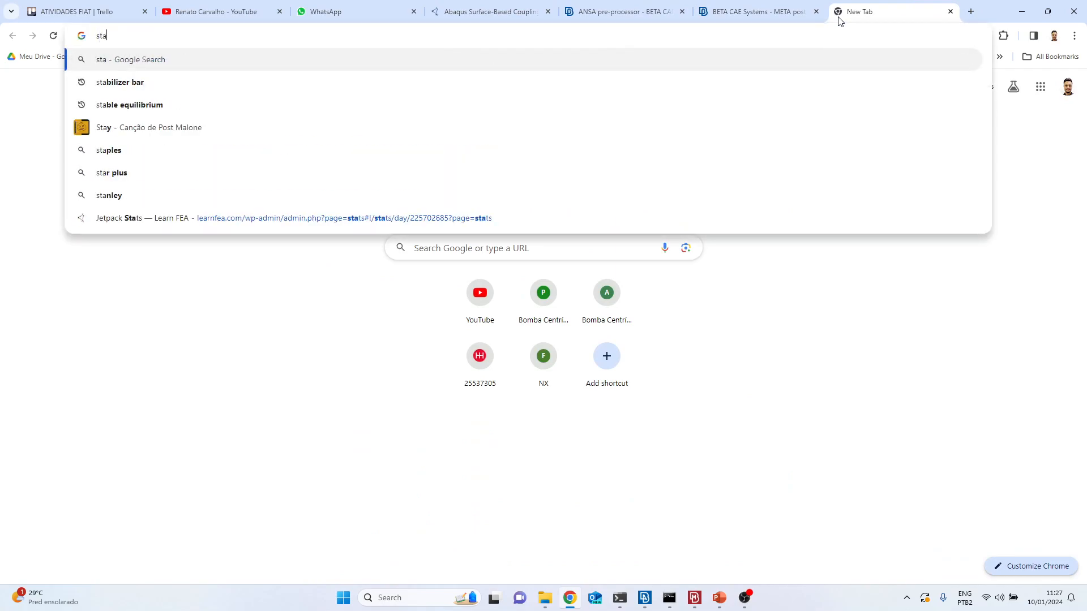
{"action": "key", "text": "BackSpace"}
{"action": "key", "text": "BackSpace"}
{"action": "key", "text": "BackSpace"}
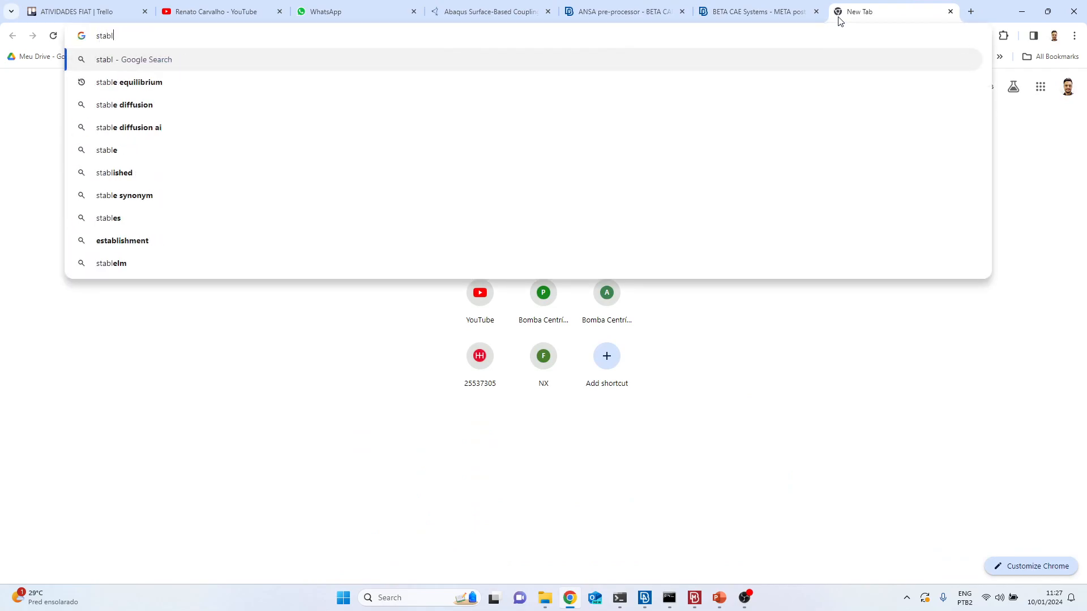
{"action": "type", "text": "a"}
{"action": "key", "text": "BackSpace"}
{"action": "type", "text": "i"}
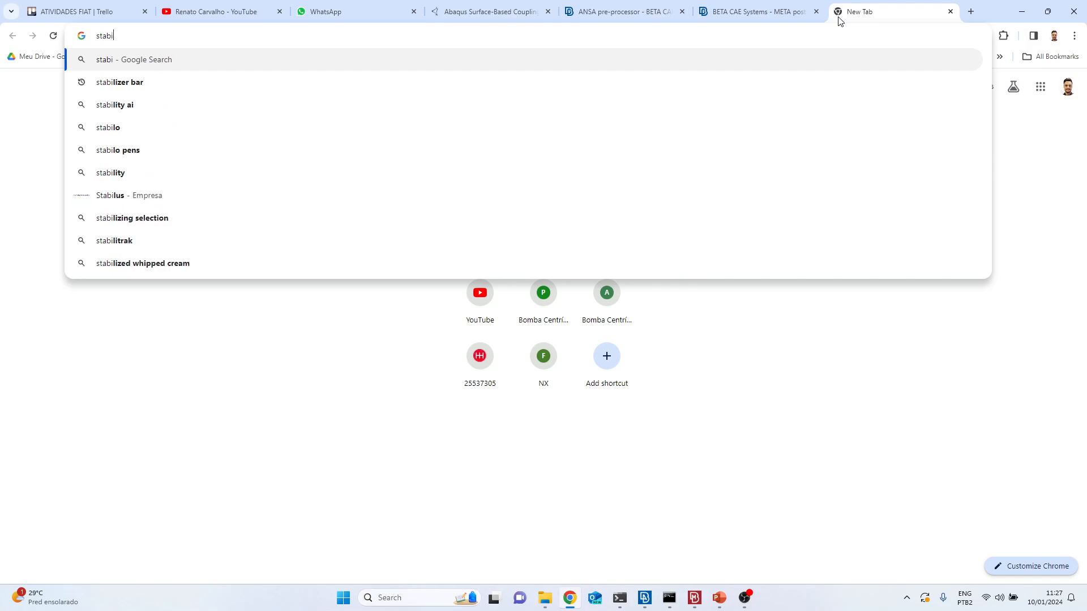
{"action": "type", "text": "lizer bar"}
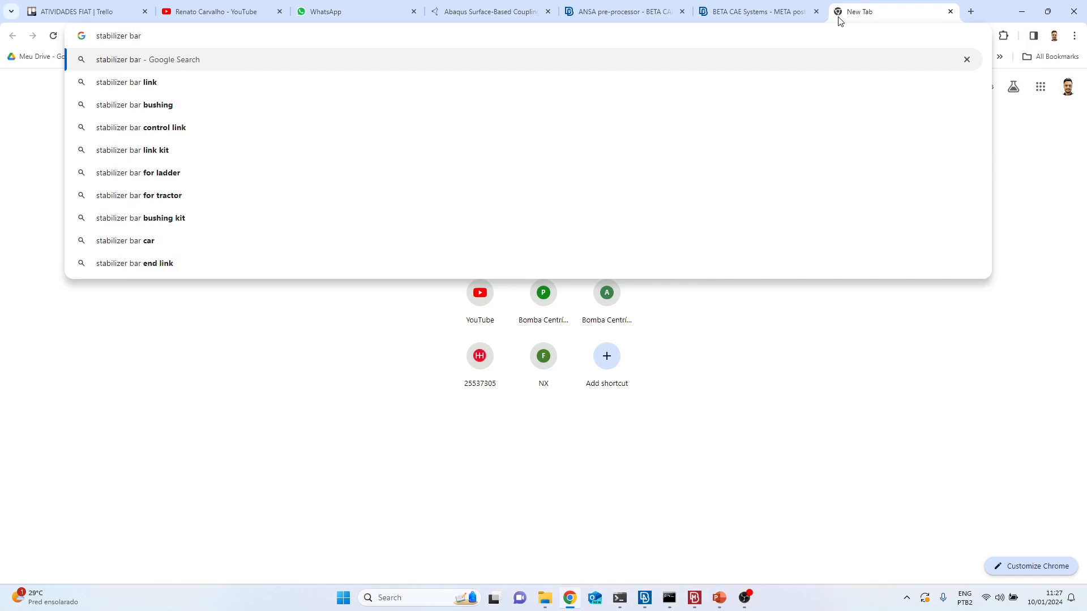
{"action": "key", "text": "Return"}
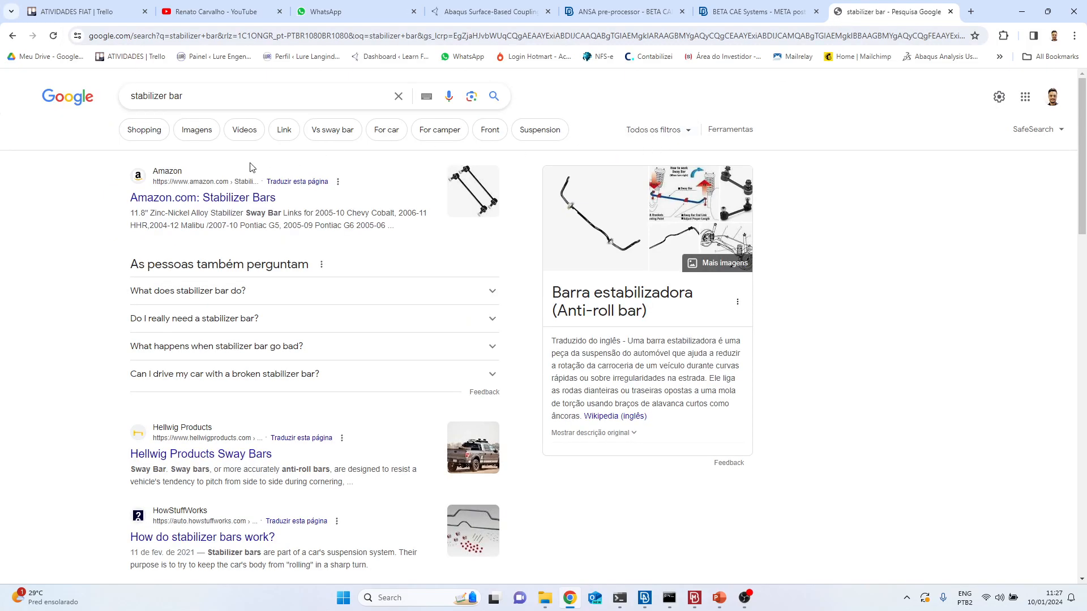
Step: Show the image results and copy the YourMechanic sway bar picture
{"action": "left_click", "coordinate": [207, 134]}
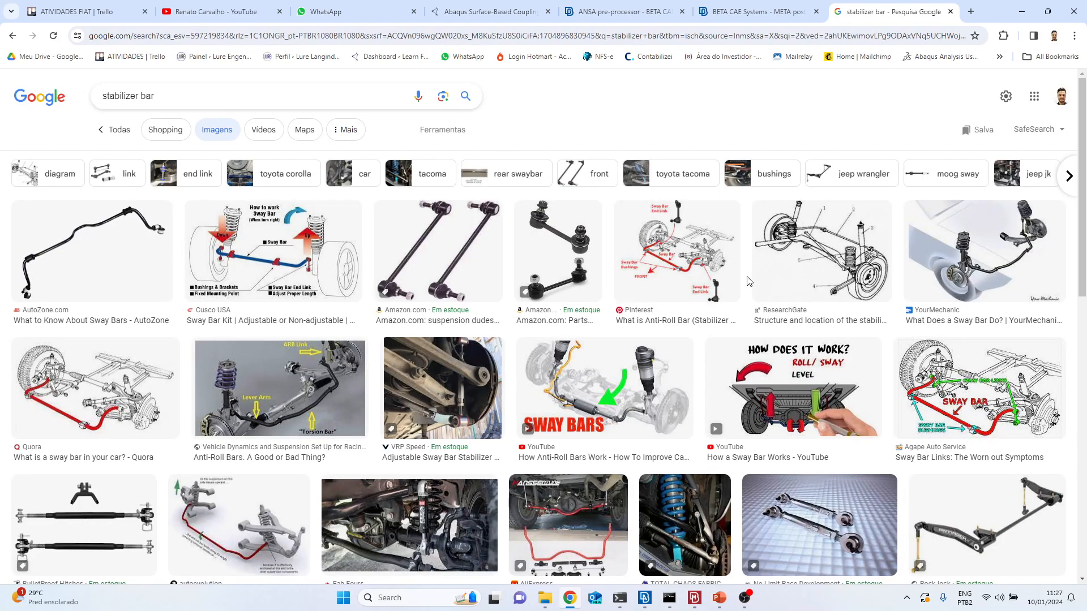
{"action": "left_click", "coordinate": [977, 270]}
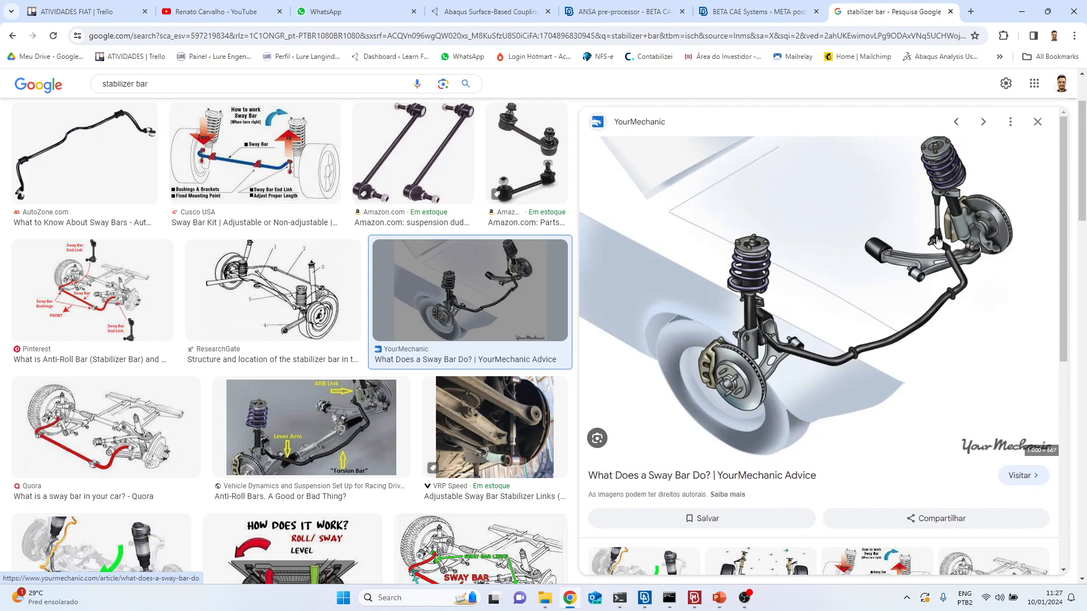
{"action": "right_click", "coordinate": [765, 214]}
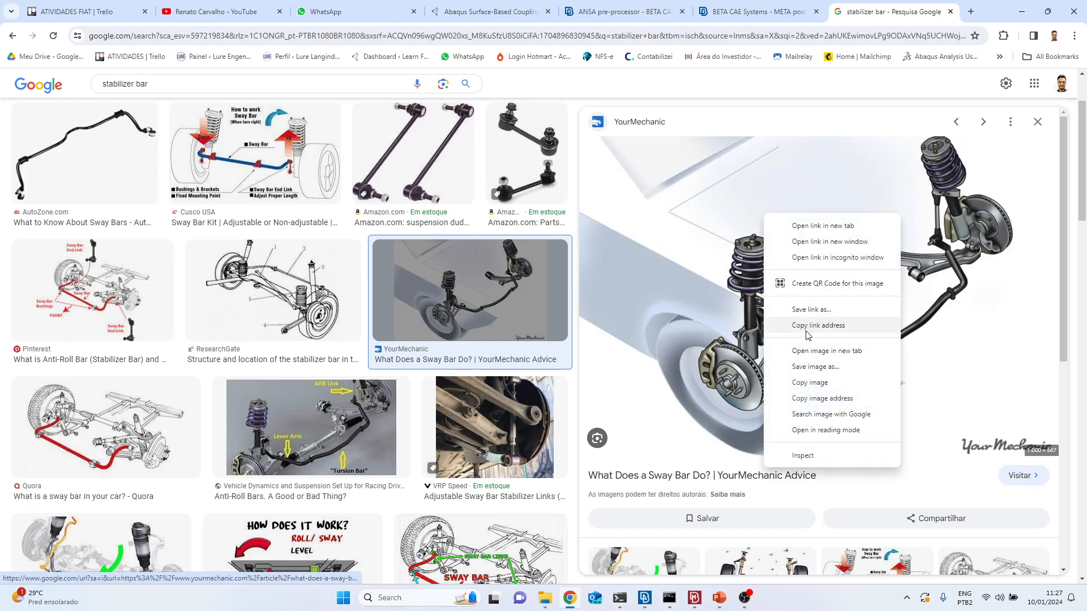
{"action": "left_click", "coordinate": [818, 383]}
Step: Open OpenBoard, paste the copied suspension picture on the page and trace the stabilizer bar with the red pen
{"action": "left_click", "coordinate": [336, 601]}
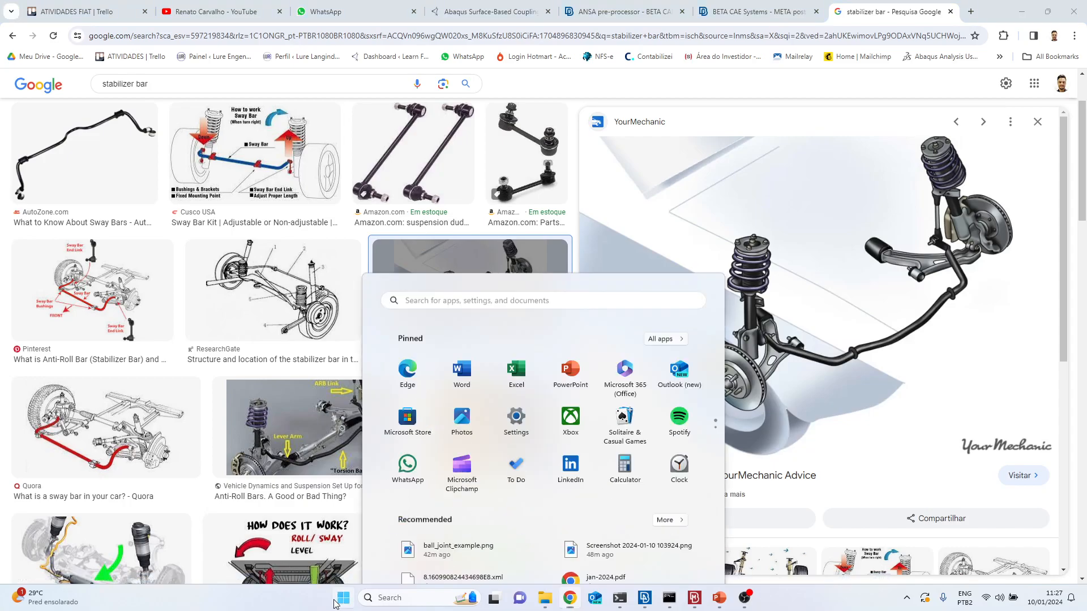
{"action": "type", "text": "ope"}
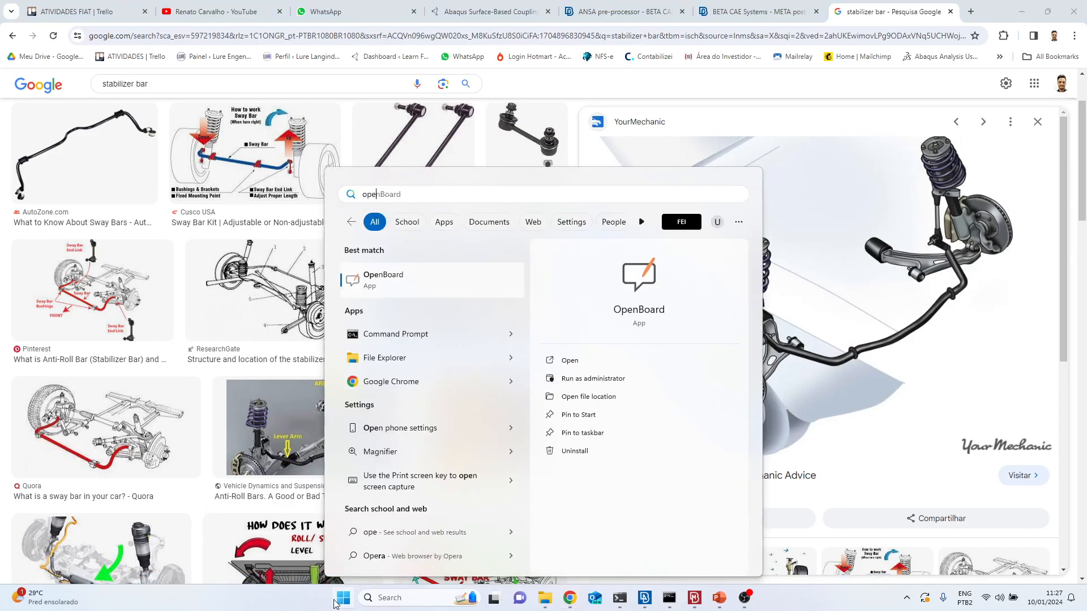
{"action": "left_click", "coordinate": [450, 280]}
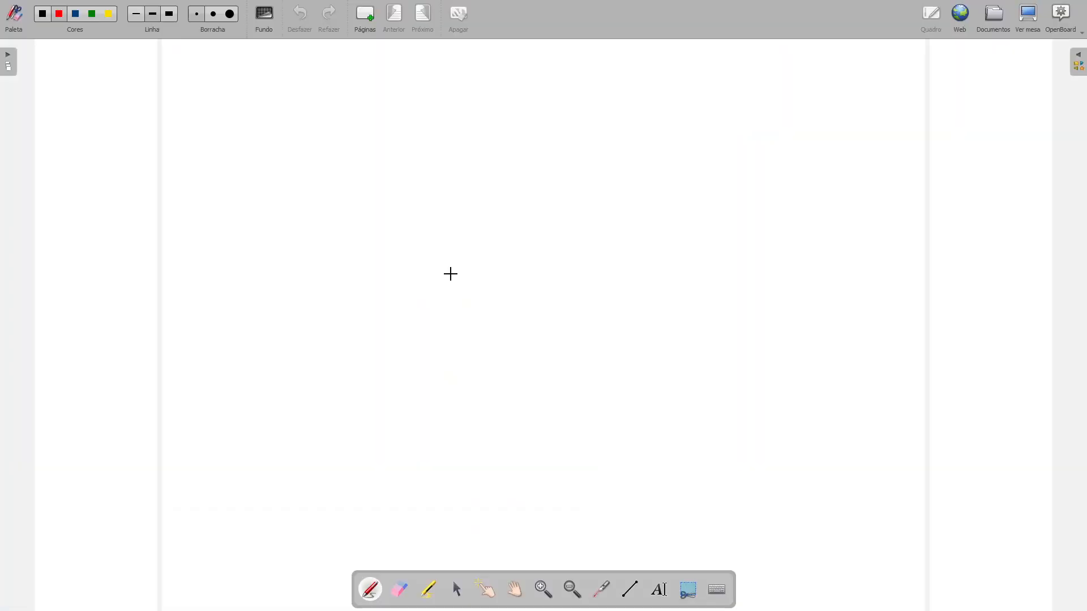
{"action": "key", "text": "ctrl+v"}
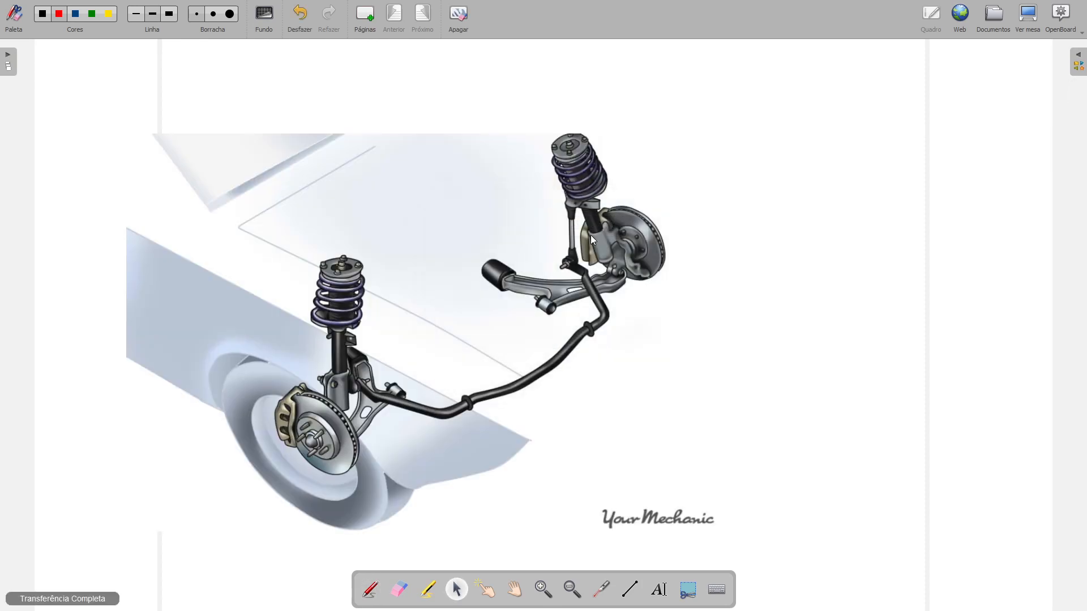
{"action": "left_click", "coordinate": [62, 15]}
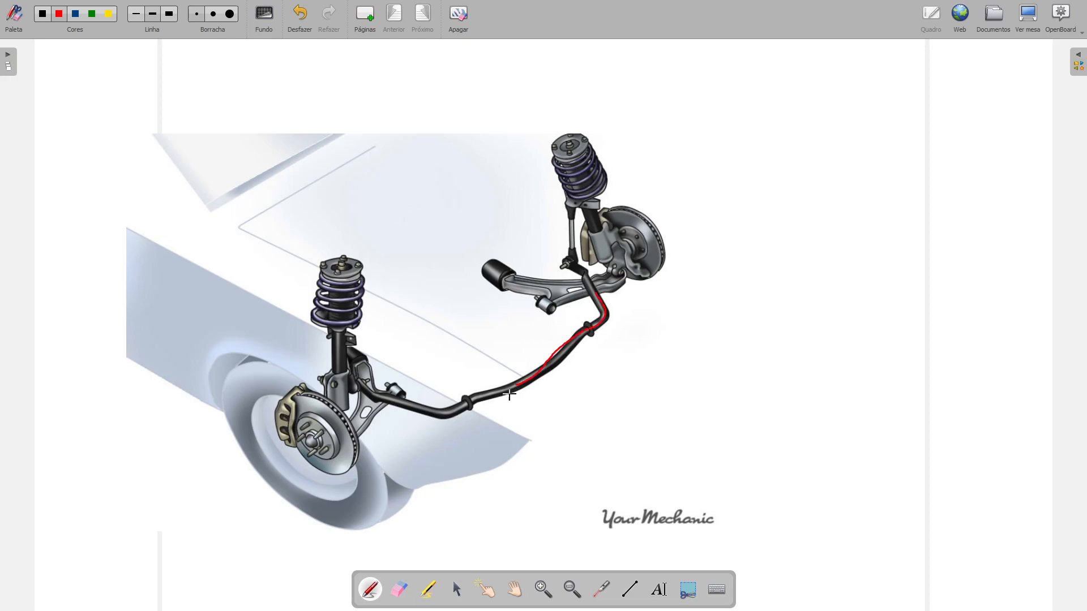
{"action": "left_click_drag", "start_coordinate": [512, 385], "coordinate": [429, 411]}
Step: Switch back to ANSA and identify the stabar property by picking the bar in the model
{"action": "key", "text": "alt+Tab"}
{"action": "key", "text": "alt+Tab"}
{"action": "key", "text": "alt+Tab"}
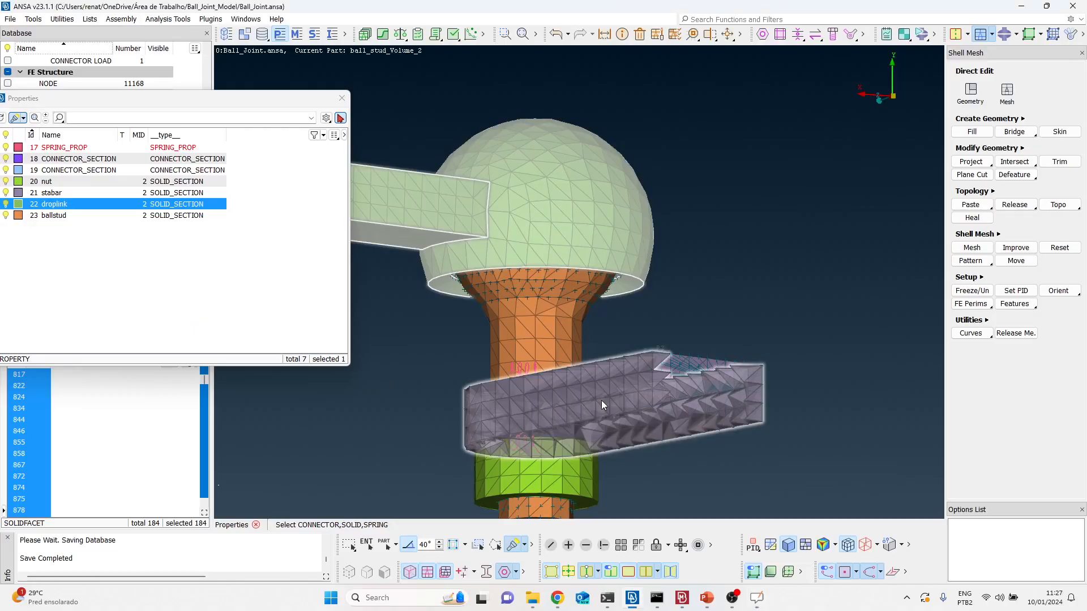
{"action": "left_click_drag", "start_coordinate": [603, 402], "coordinate": [617, 441], "text": "ctrl"}
{"action": "left_click", "coordinate": [594, 351]}
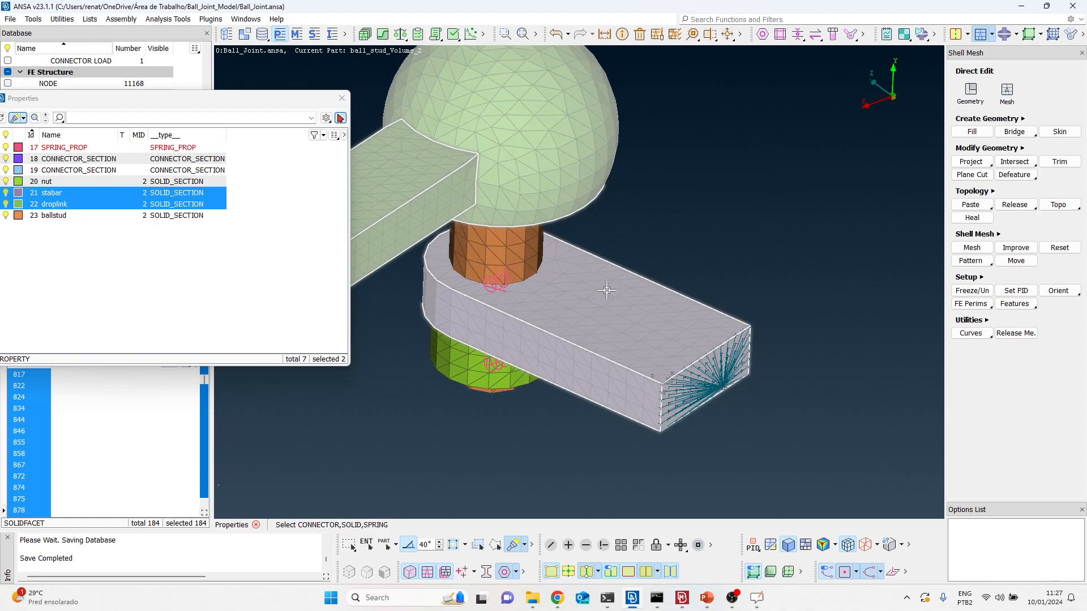
Step: Return to OpenBoard, enlarge the picture and mark the link and its joint with the stabilizer bar in red
{"action": "key", "text": "alt+Tab"}
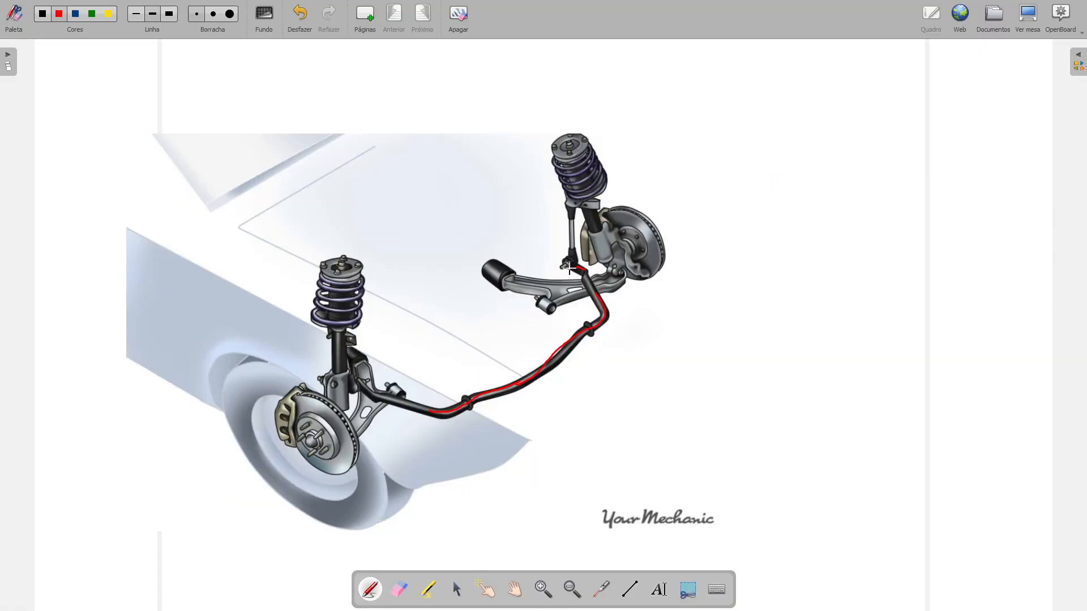
{"action": "scroll", "coordinate": [570, 269], "scroll_direction": "up", "scroll_amount": 5, "text": "ctrl"}
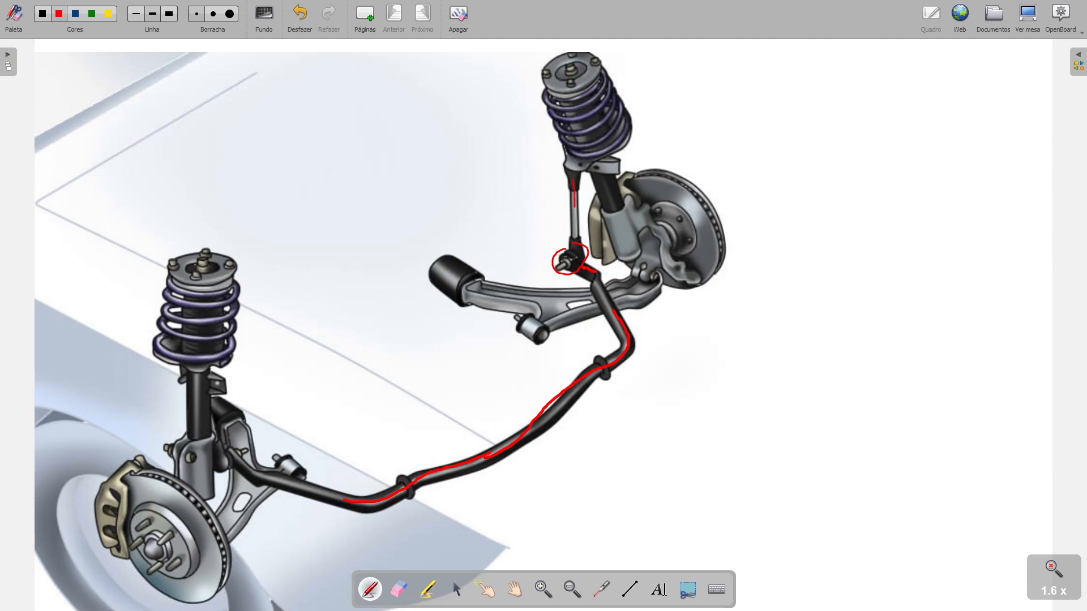
{"action": "left_click_drag", "start_coordinate": [576, 177], "coordinate": [586, 195]}
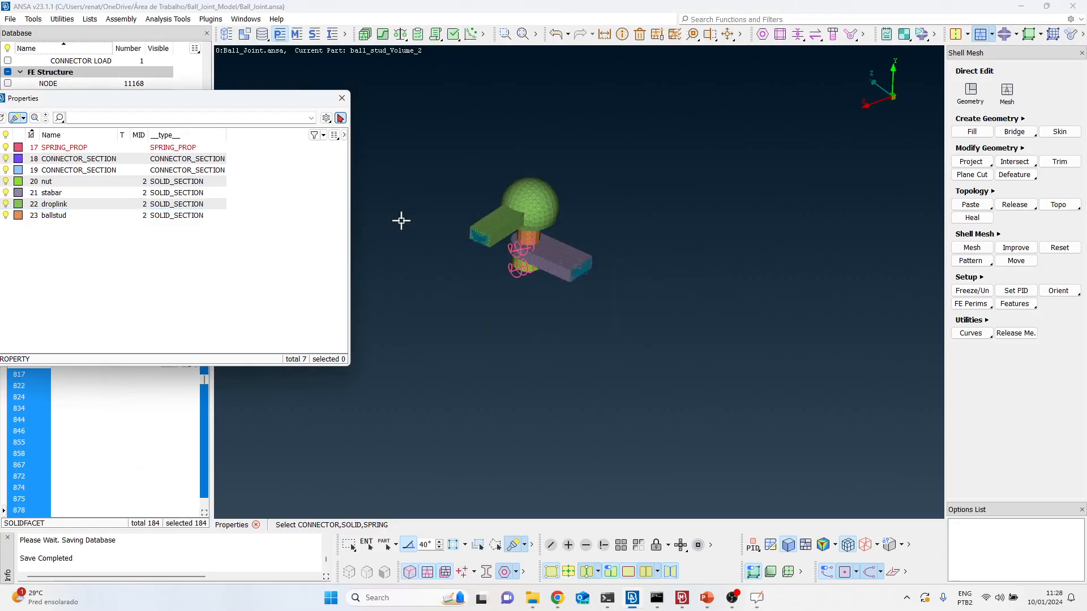
Step: Identify the droplink property by picking the ball housing in the model
{"action": "left_click", "coordinate": [525, 198]}
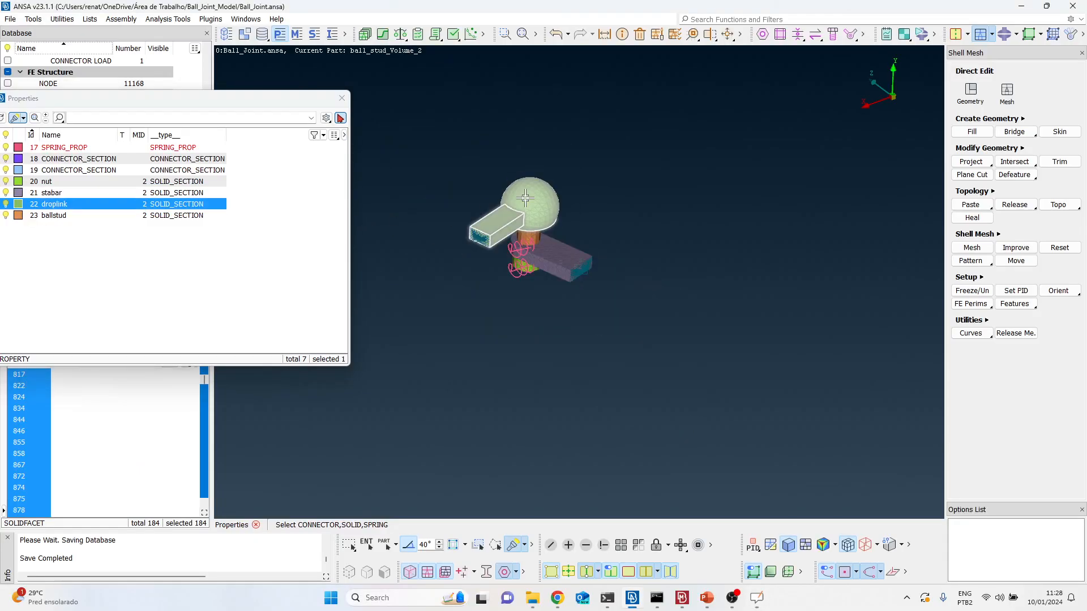
{"action": "scroll", "coordinate": [525, 198], "scroll_direction": "up", "scroll_amount": 5}
{"action": "left_click_drag", "start_coordinate": [454, 232], "coordinate": [502, 352], "text": "ctrl"}
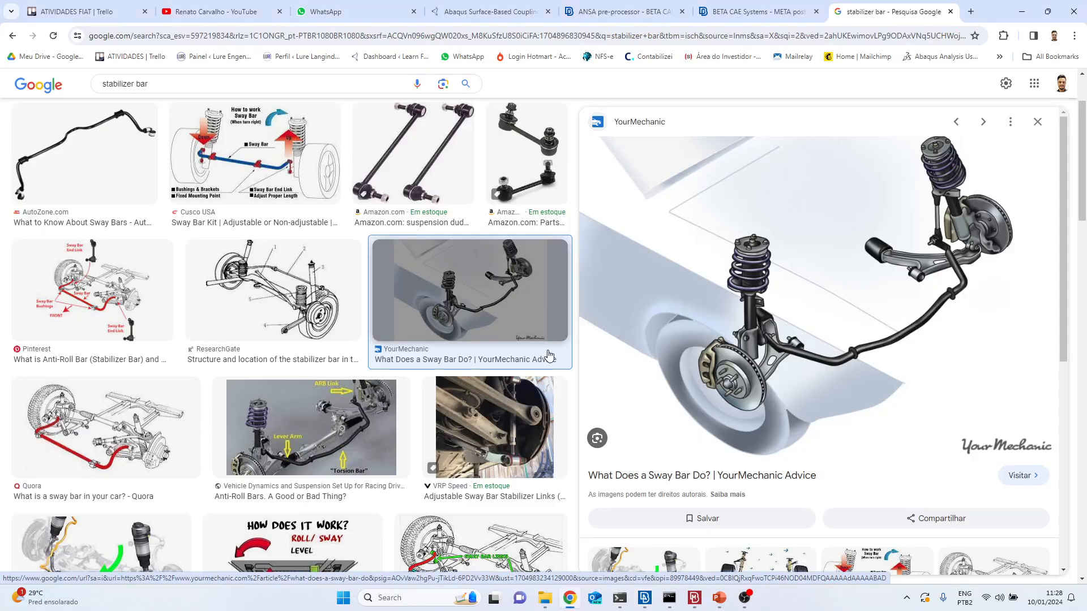
Step: Close the sway bar picture preview and switch back to ANSA to examine the ball stud's connection with the stabilizer bar
{"action": "left_click", "coordinate": [1037, 122]}
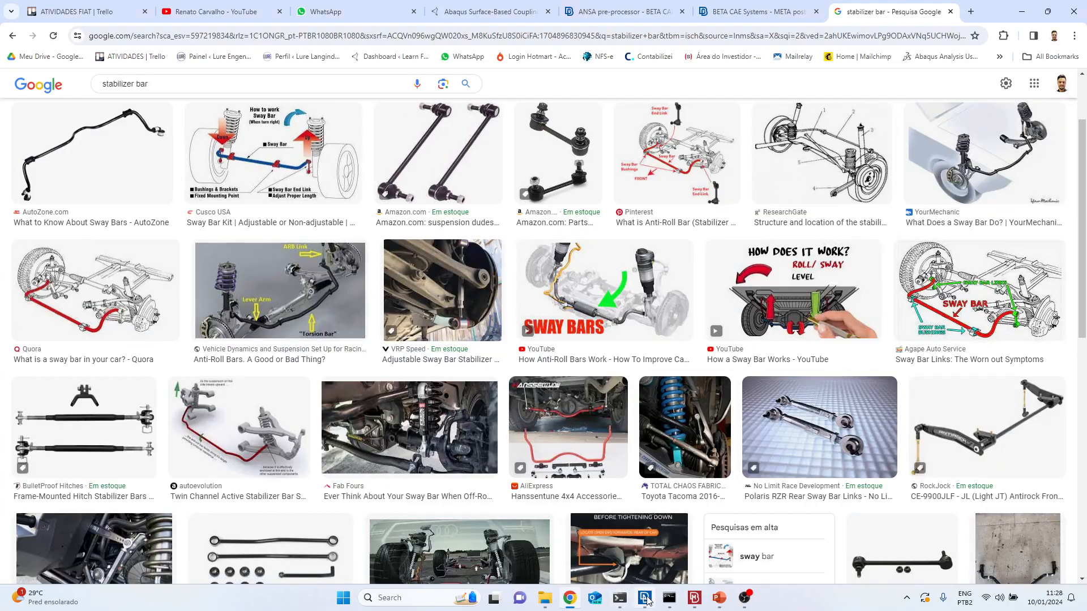
{"action": "left_click", "coordinate": [679, 606]}
{"action": "left_click_drag", "start_coordinate": [629, 315], "coordinate": [651, 355], "text": "ctrl"}
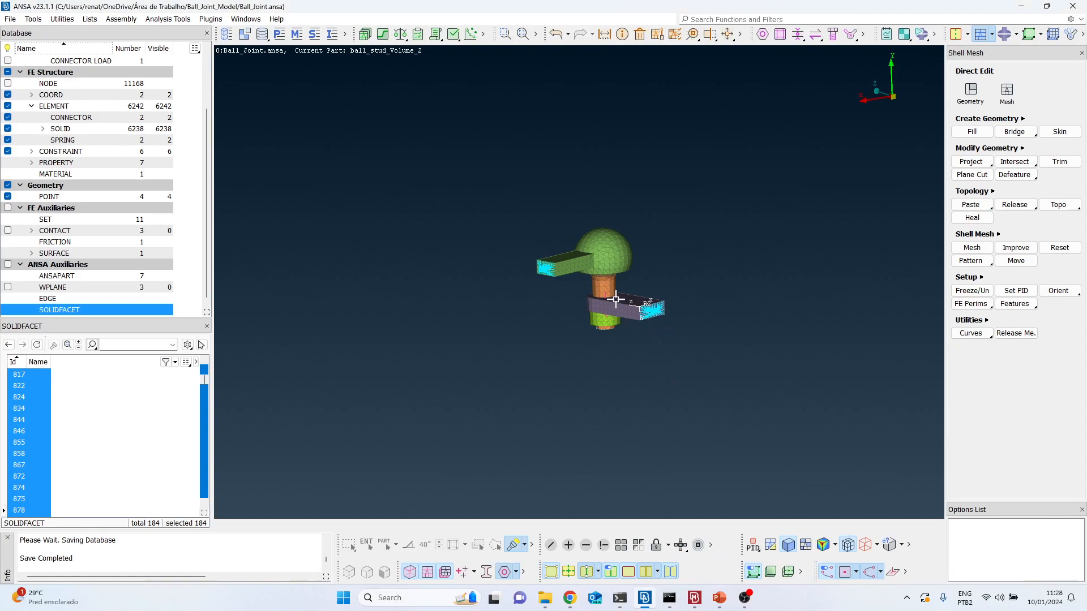
{"action": "scroll", "coordinate": [612, 298], "scroll_direction": "up", "scroll_amount": 5}
{"action": "left_click_drag", "start_coordinate": [643, 250], "coordinate": [654, 248], "text": "ctrl"}
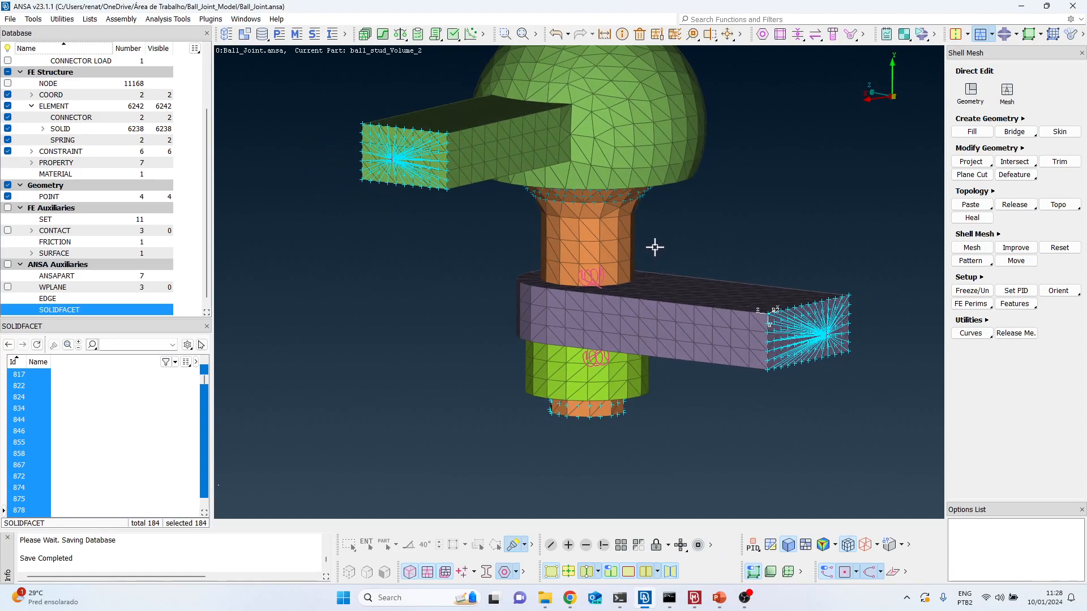
Step: Return to the browser and search Google Images for "ball joint"
{"action": "left_click", "coordinate": [570, 599]}
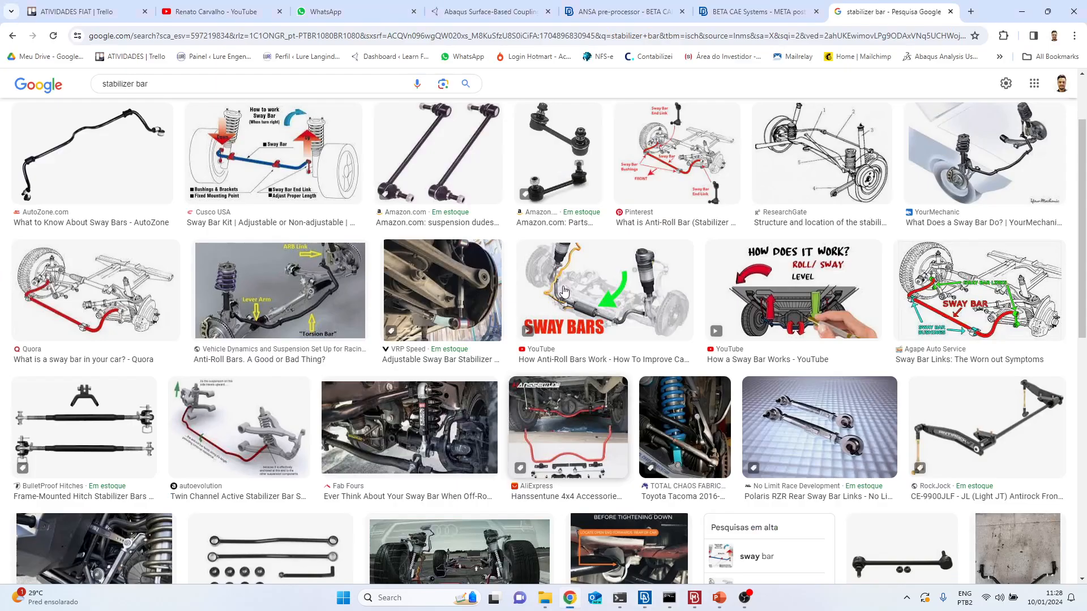
{"action": "scroll", "coordinate": [357, 221], "scroll_direction": "up", "scroll_amount": 2}
{"action": "triple_click", "coordinate": [246, 105]}
{"action": "type", "text": "ba"}
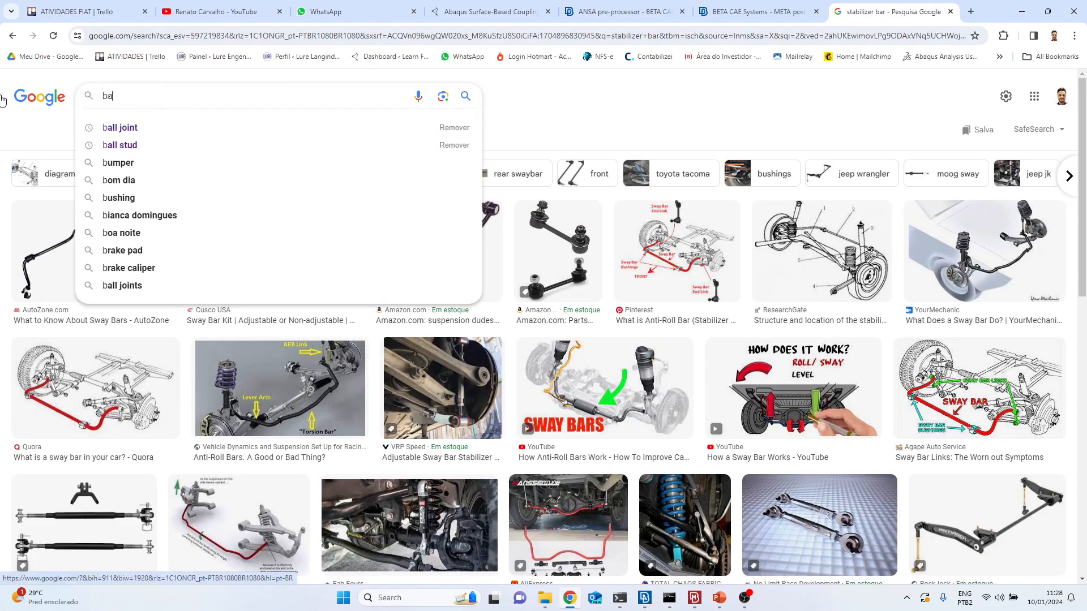
{"action": "type", "text": "ll joint"}
{"action": "key", "text": "Return"}
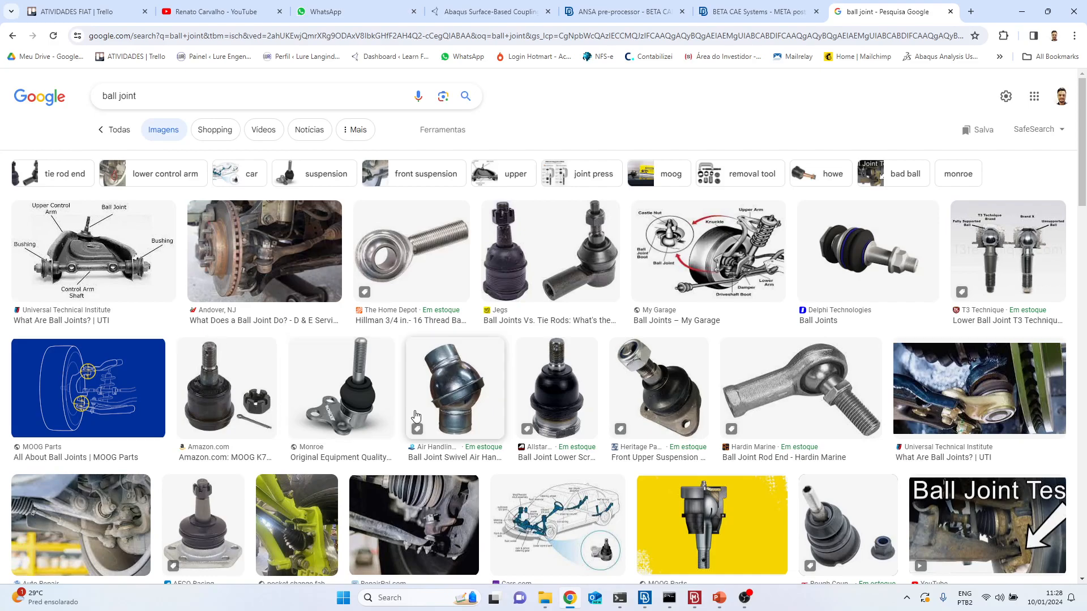
Step: Open the Hardin Marine ball joint rod end result and copy its picture
{"action": "scroll", "coordinate": [463, 357], "scroll_direction": "down", "scroll_amount": 1}
{"action": "left_click", "coordinate": [796, 348]}
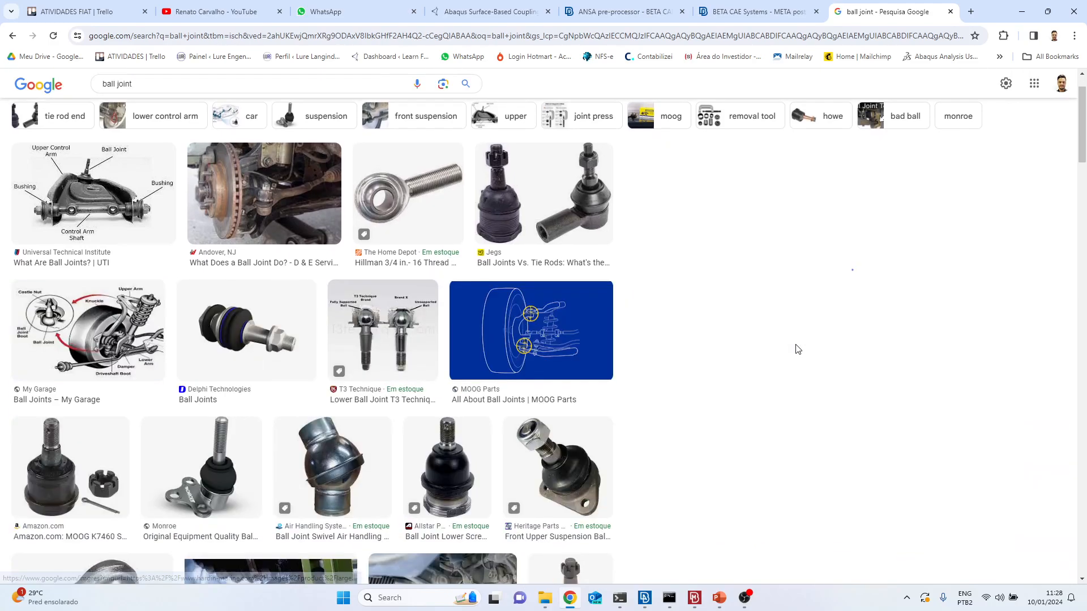
{"action": "scroll", "coordinate": [732, 314], "scroll_direction": "up", "scroll_amount": 1}
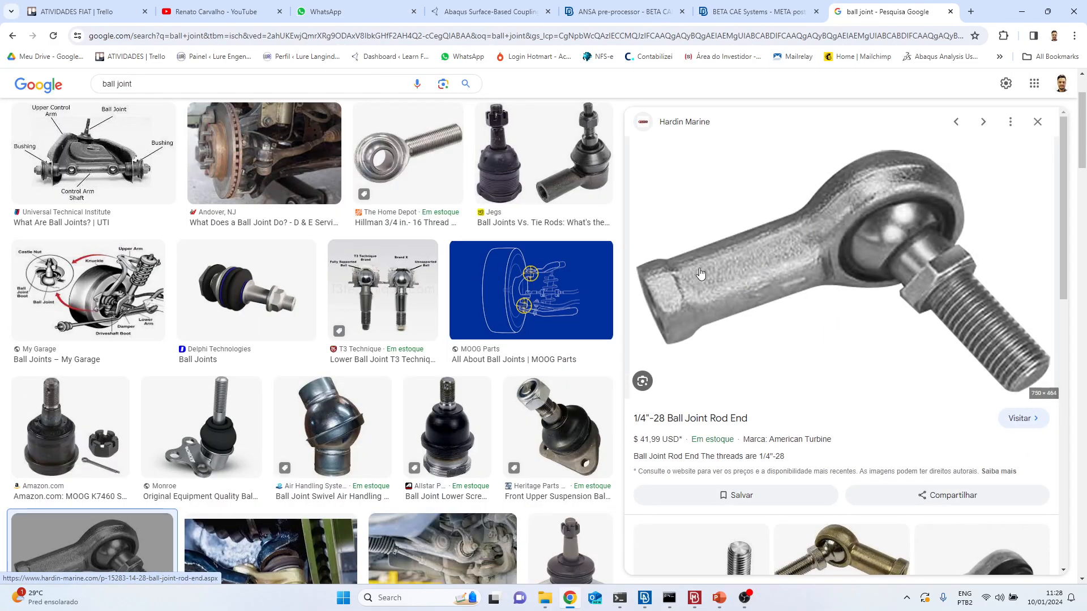
{"action": "right_click", "coordinate": [801, 241]}
{"action": "left_click", "coordinate": [858, 410]}
Step: Switch to OpenBoard and place the copied rod end picture on the page
{"action": "key", "text": "alt+Tab"}
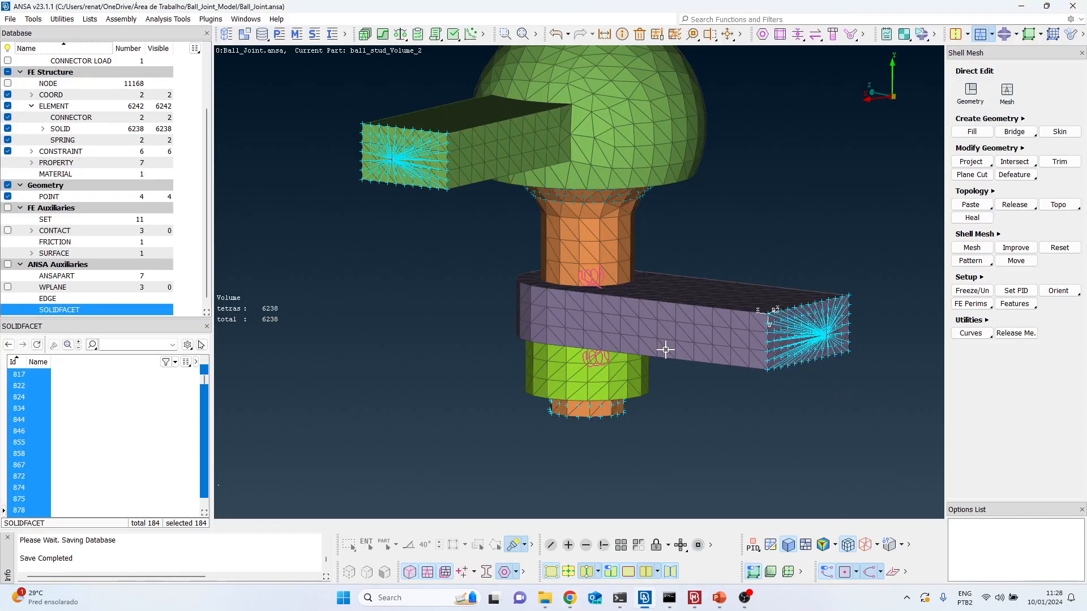
{"action": "key", "text": "alt+Tab"}
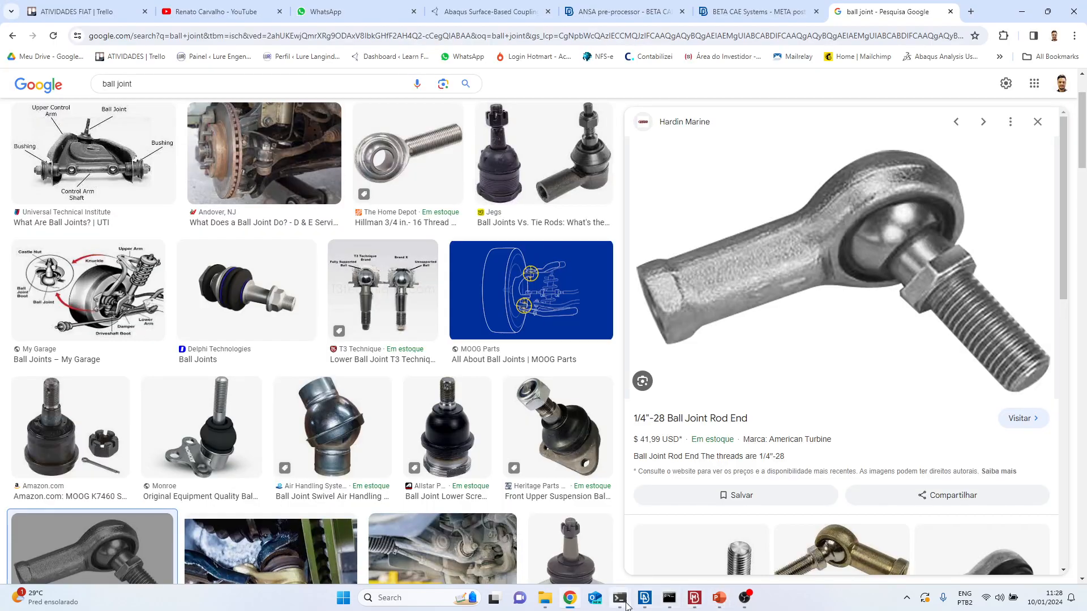
{"action": "mouse_move", "coordinate": [556, 605]}
{"action": "left_click", "coordinate": [344, 599]}
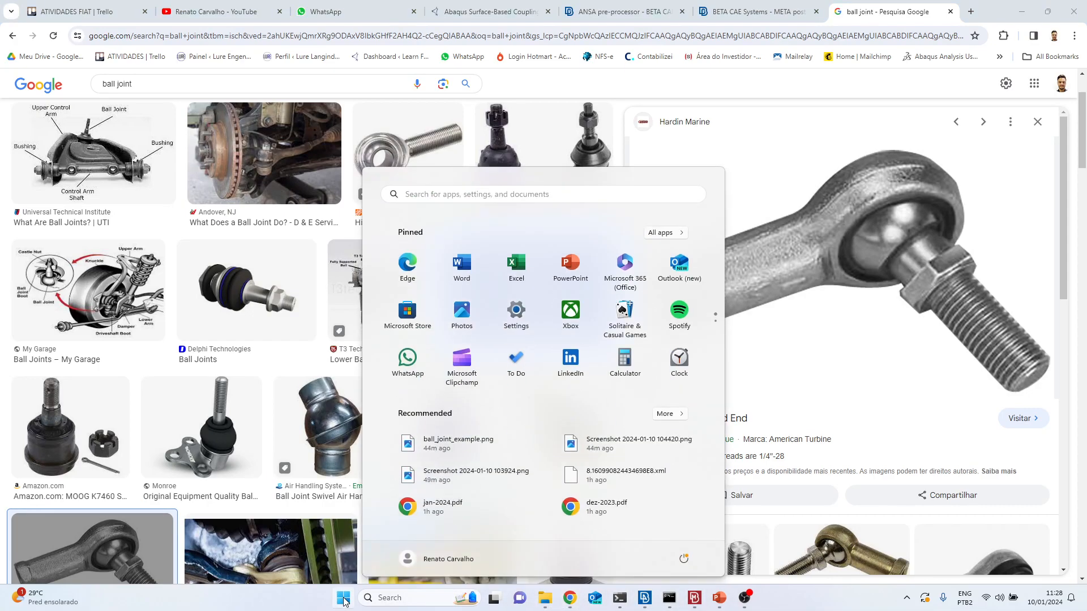
{"action": "type", "text": "ope"}
{"action": "key", "text": "Return"}
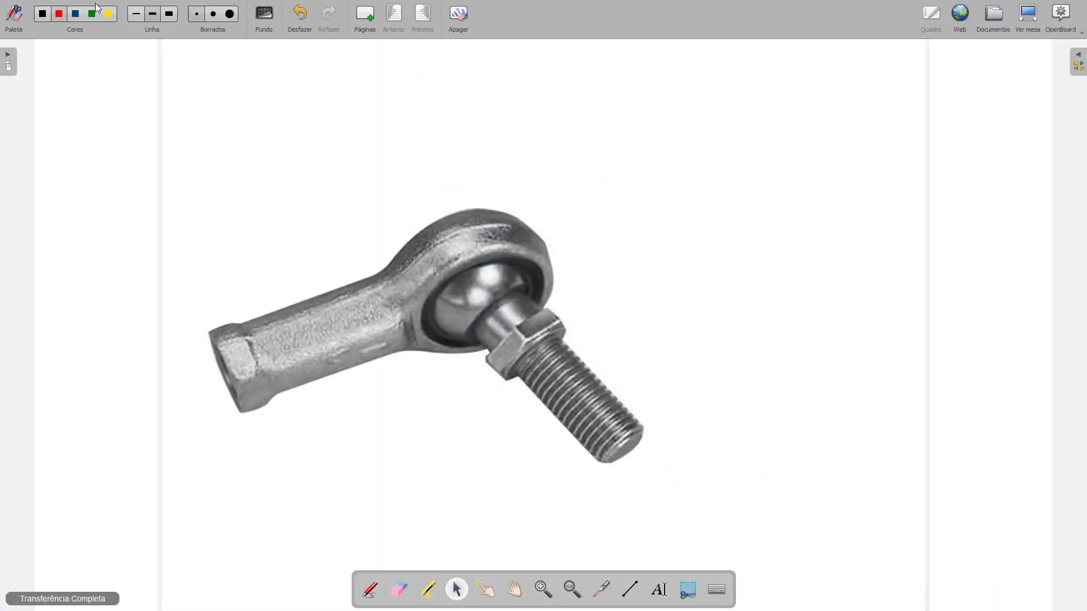
Step: Mark the threaded stud, the nut, the attached bar, the ball and the housing on the rod end picture with the red pen
{"action": "left_click", "coordinate": [61, 14]}
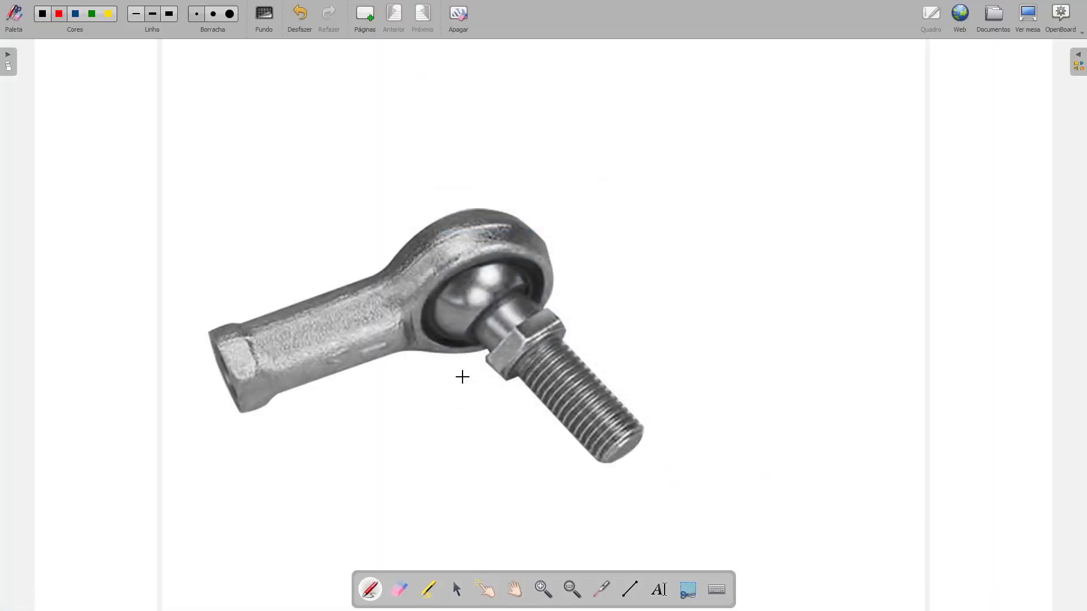
{"action": "mouse_move", "coordinate": [542, 492]}
{"action": "left_mouse_down"}
{"action": "mouse_move", "coordinate": [551, 418]}
{"action": "mouse_move", "coordinate": [539, 419]}
{"action": "mouse_move", "coordinate": [556, 439]}
{"action": "left_mouse_up"}
{"action": "left_click_drag", "start_coordinate": [545, 350], "coordinate": [593, 418]}
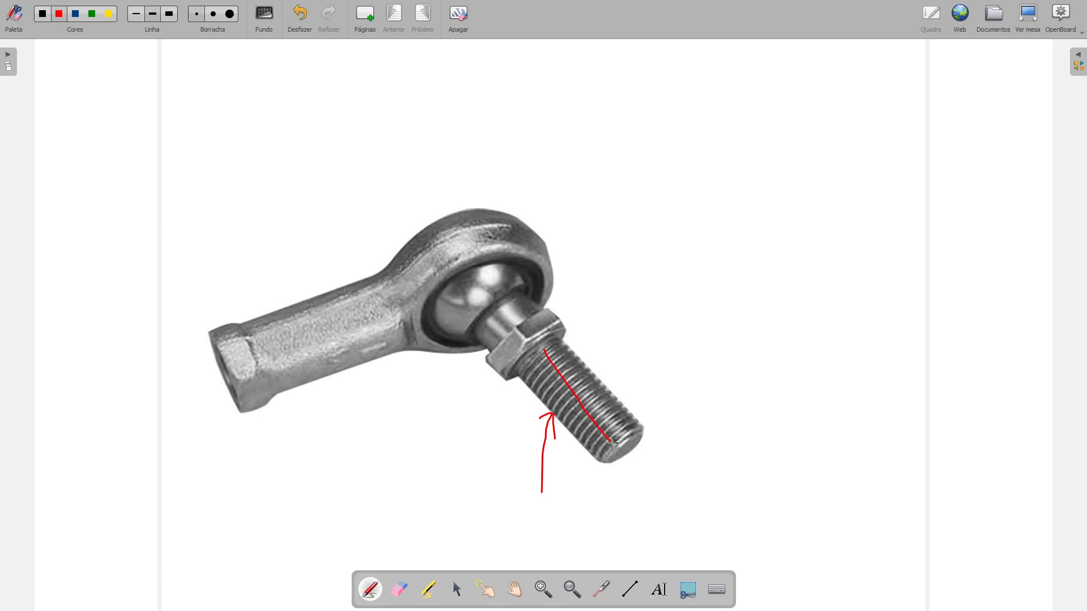
{"action": "mouse_move", "coordinate": [656, 382]}
{"action": "left_mouse_down"}
{"action": "mouse_move", "coordinate": [572, 450]}
{"action": "mouse_move", "coordinate": [630, 438]}
{"action": "mouse_move", "coordinate": [660, 379]}
{"action": "left_mouse_up"}
{"action": "left_click_drag", "start_coordinate": [497, 393], "coordinate": [719, 233]}
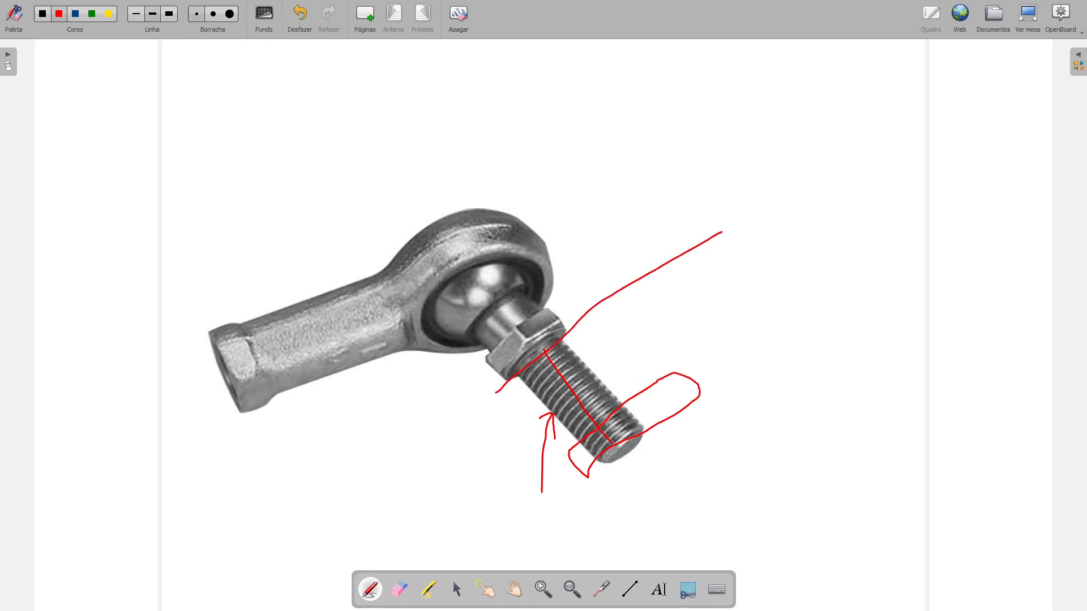
{"action": "mouse_move", "coordinate": [495, 392]}
{"action": "left_mouse_down"}
{"action": "mouse_move", "coordinate": [506, 471]}
{"action": "mouse_move", "coordinate": [756, 294]}
{"action": "left_mouse_up"}
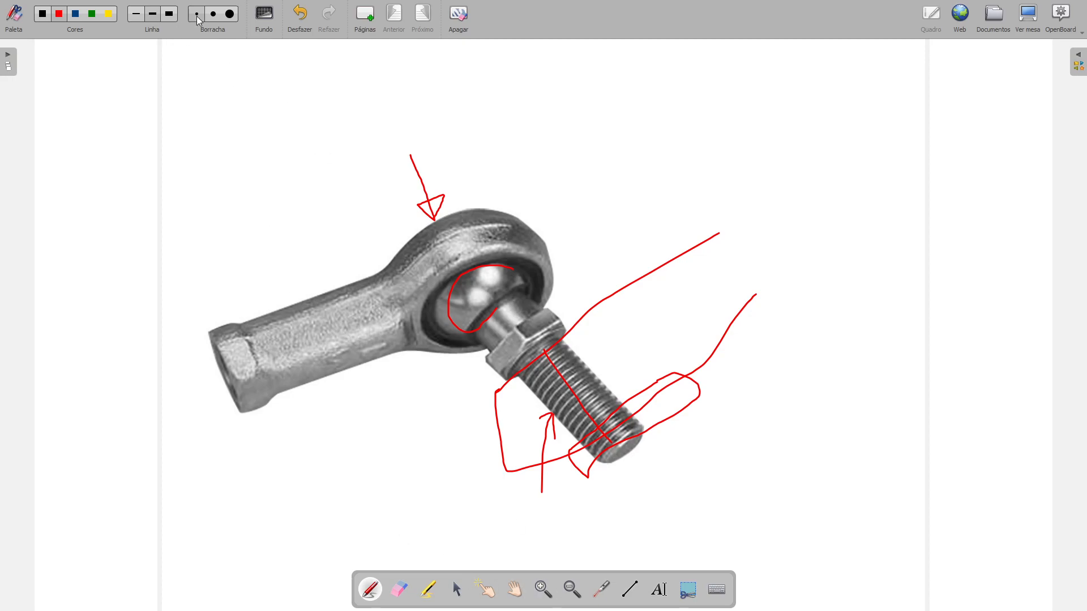
Step: Erase the red marks with the large eraser and outline the ball and its socket with the red pen
{"action": "left_click", "coordinate": [229, 14]}
{"action": "mouse_move", "coordinate": [489, 219]}
{"action": "left_mouse_down"}
{"action": "mouse_move", "coordinate": [499, 449]}
{"action": "mouse_move", "coordinate": [534, 413]}
{"action": "mouse_move", "coordinate": [655, 417]}
{"action": "mouse_move", "coordinate": [694, 386]}
{"action": "left_mouse_up"}
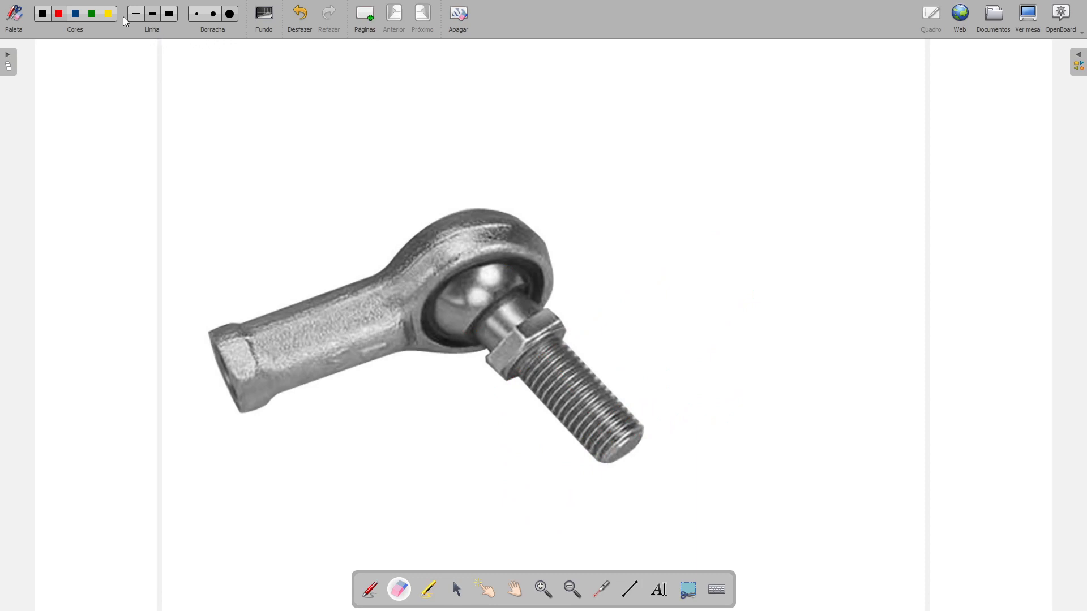
{"action": "left_click", "coordinate": [61, 11]}
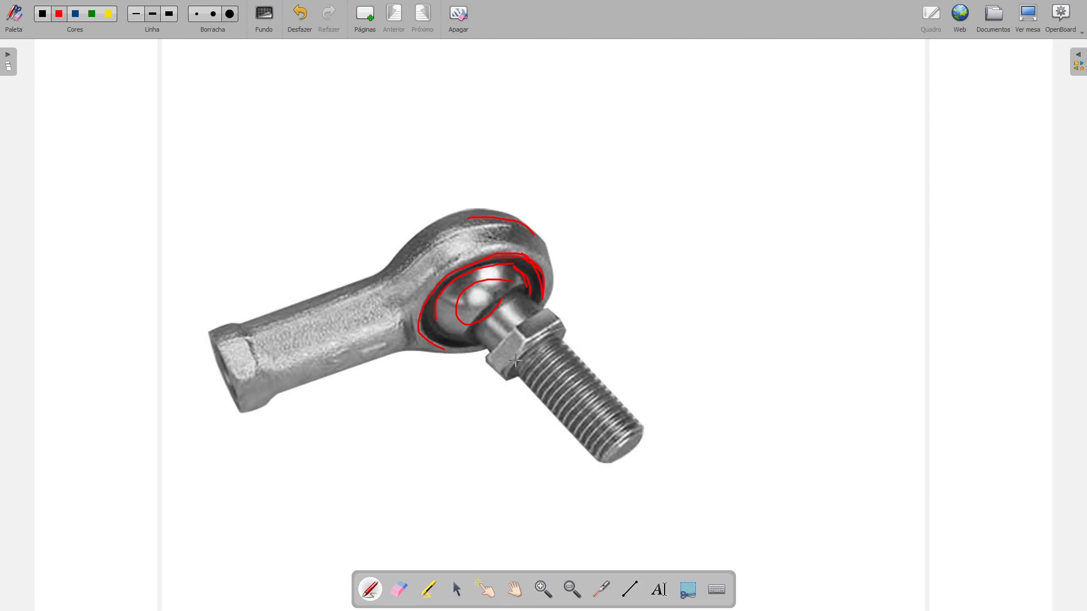
Step: Switch back to ANSA and examine the ball stud between the droplink housing and the stabilizer bar
{"action": "key", "text": "alt+Tab"}
{"action": "key", "text": "alt+Tab"}
{"action": "key", "text": "alt+Tab"}
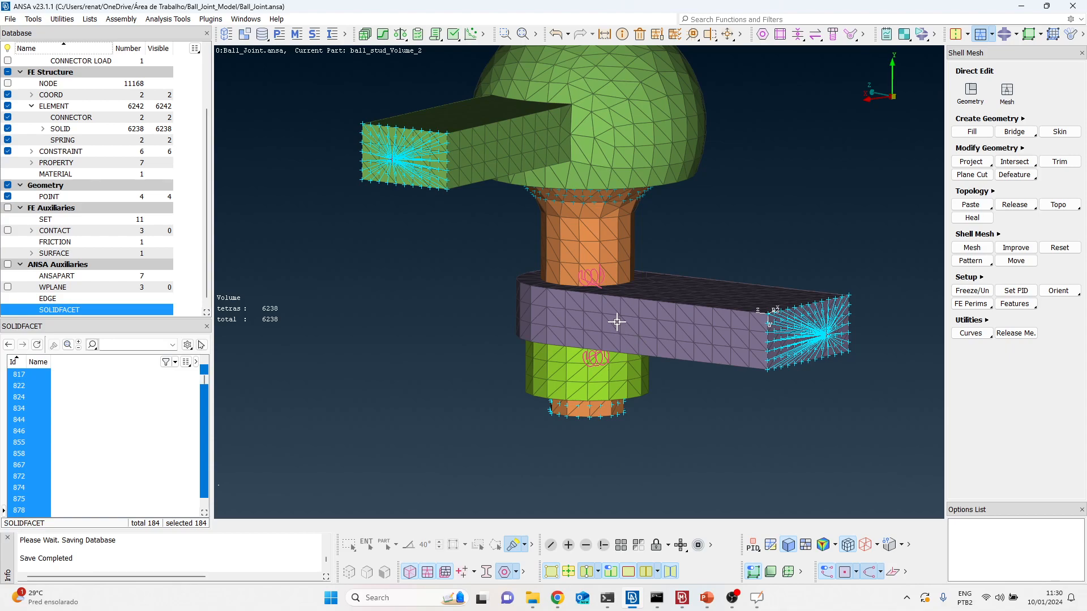
{"action": "scroll", "coordinate": [574, 384], "scroll_direction": "down", "scroll_amount": 2}
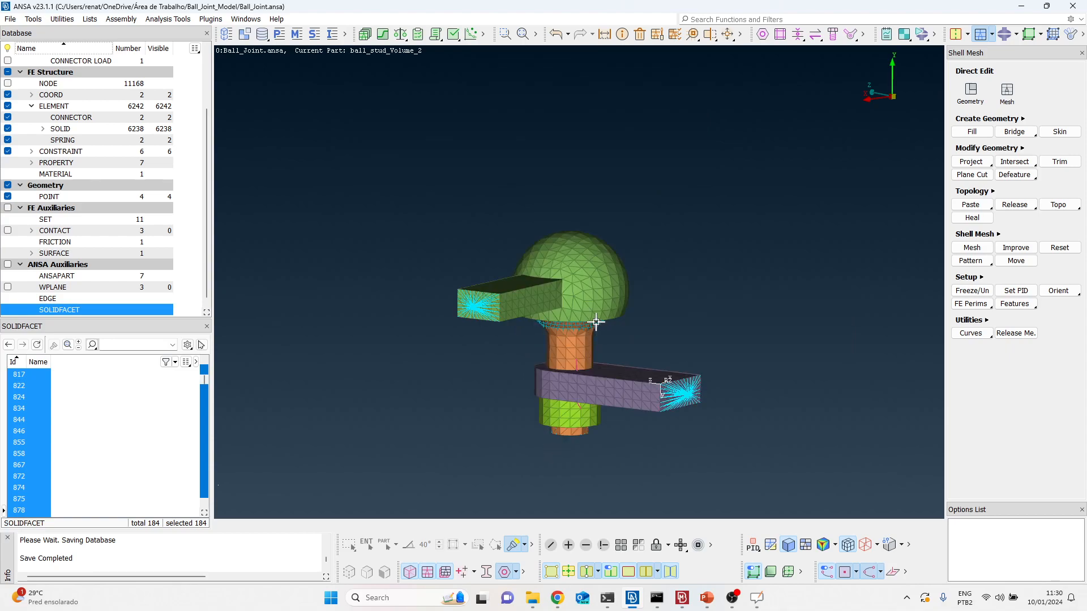
{"action": "scroll", "coordinate": [596, 322], "scroll_direction": "up", "scroll_amount": 3}
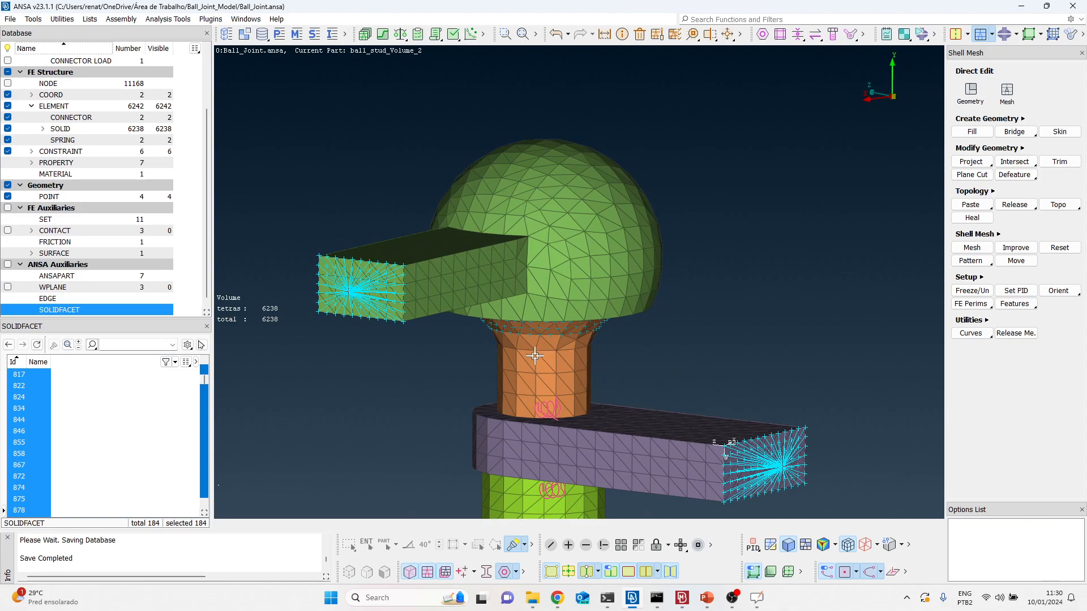
{"action": "scroll", "coordinate": [545, 251], "scroll_direction": "down", "scroll_amount": 2}
{"action": "mouse_move", "coordinate": [556, 312]}
{"action": "left_mouse_down", "text": "ctrl"}
{"action": "mouse_move", "coordinate": [643, 279]}
{"action": "mouse_move", "coordinate": [548, 321]}
{"action": "mouse_move", "coordinate": [558, 297]}
{"action": "left_mouse_up", "text": "ctrl"}
{"action": "scroll", "coordinate": [548, 322], "scroll_direction": "up", "scroll_amount": 2}
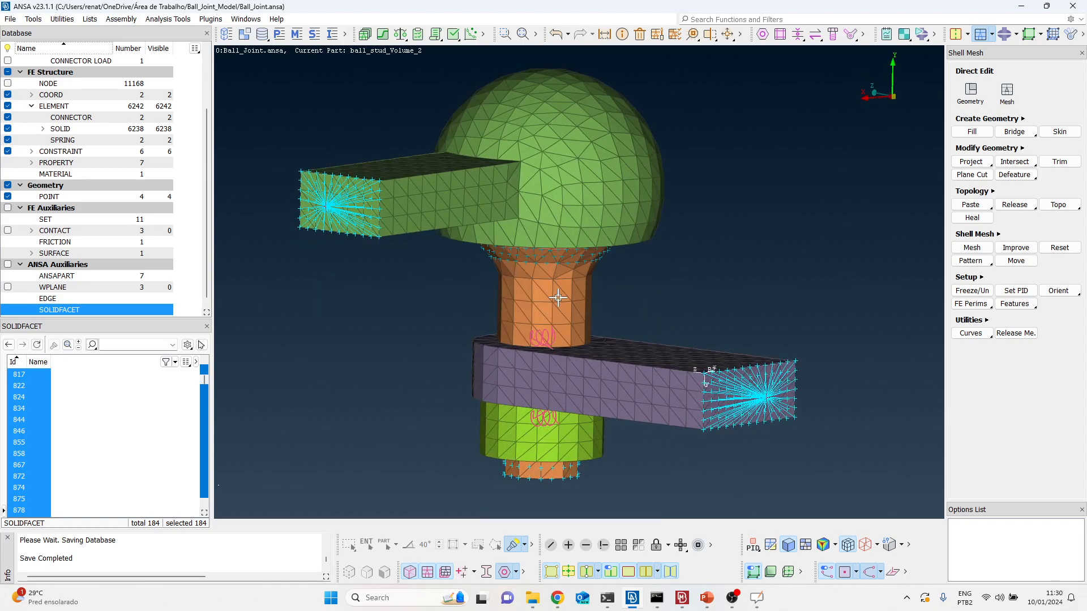
Step: List the model's constraints and identify the coupling on the stabilizer bar's end face by picking it
{"action": "scroll", "coordinate": [91, 257], "scroll_direction": "up", "scroll_amount": 3}
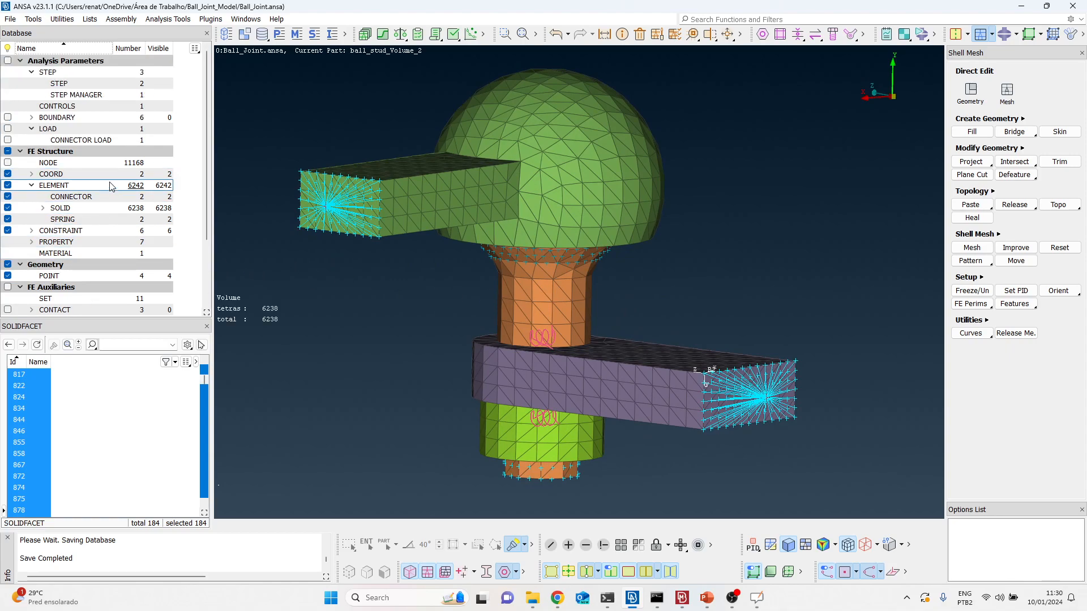
{"action": "scroll", "coordinate": [417, 281], "scroll_direction": "down", "scroll_amount": 5}
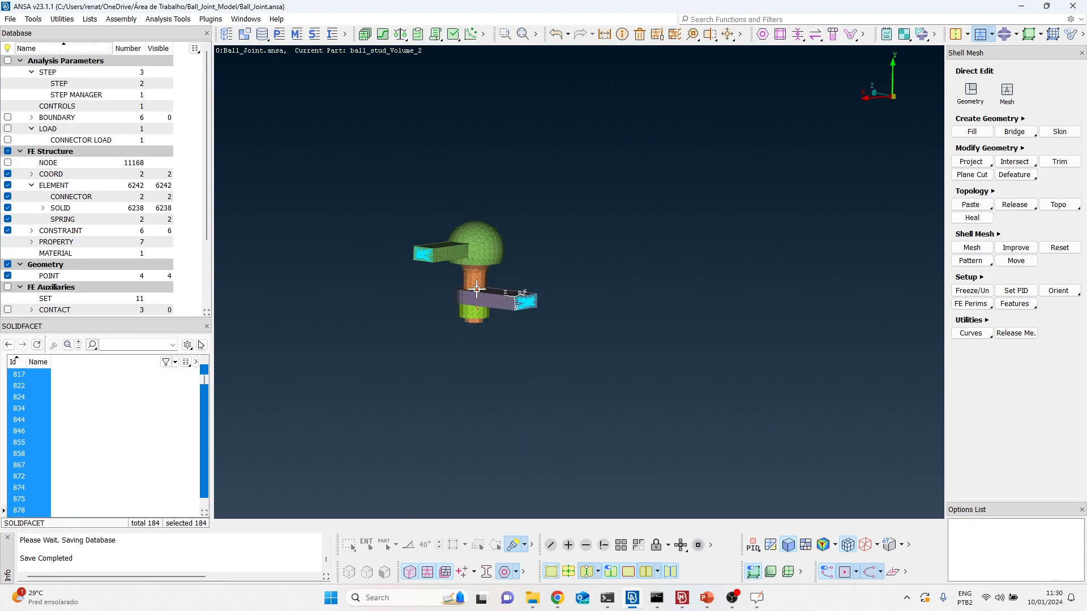
{"action": "scroll", "coordinate": [476, 290], "scroll_direction": "up", "scroll_amount": 3}
{"action": "scroll", "coordinate": [524, 303], "scroll_direction": "up", "scroll_amount": 4}
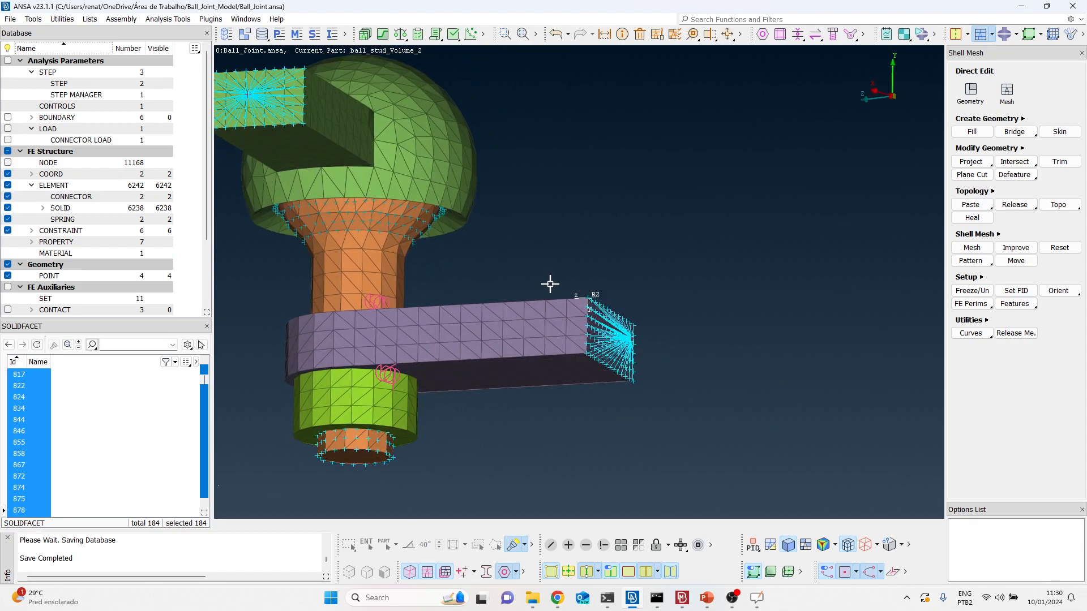
{"action": "scroll", "coordinate": [544, 298], "scroll_direction": "down", "scroll_amount": 1}
{"action": "scroll", "coordinate": [537, 317], "scroll_direction": "up", "scroll_amount": 1}
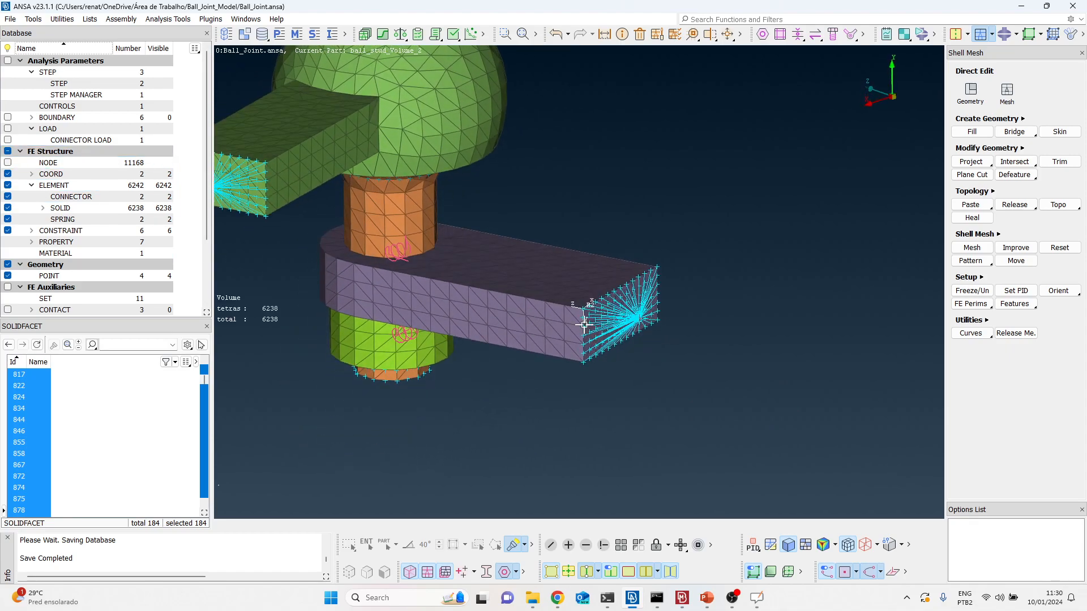
{"action": "scroll", "coordinate": [640, 326], "scroll_direction": "up", "scroll_amount": 4}
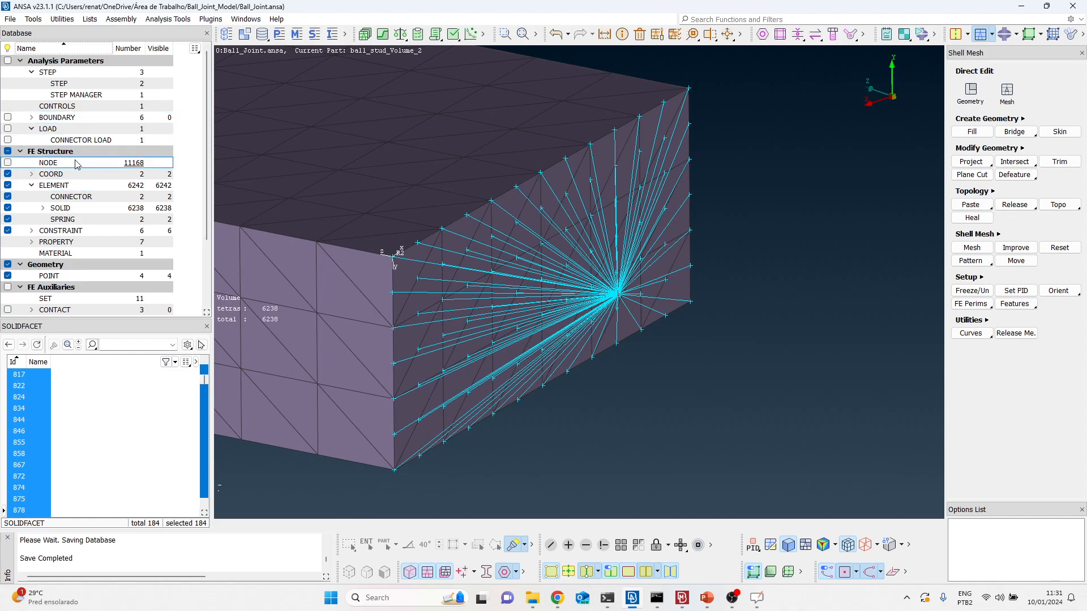
{"action": "double_click", "coordinate": [78, 232]}
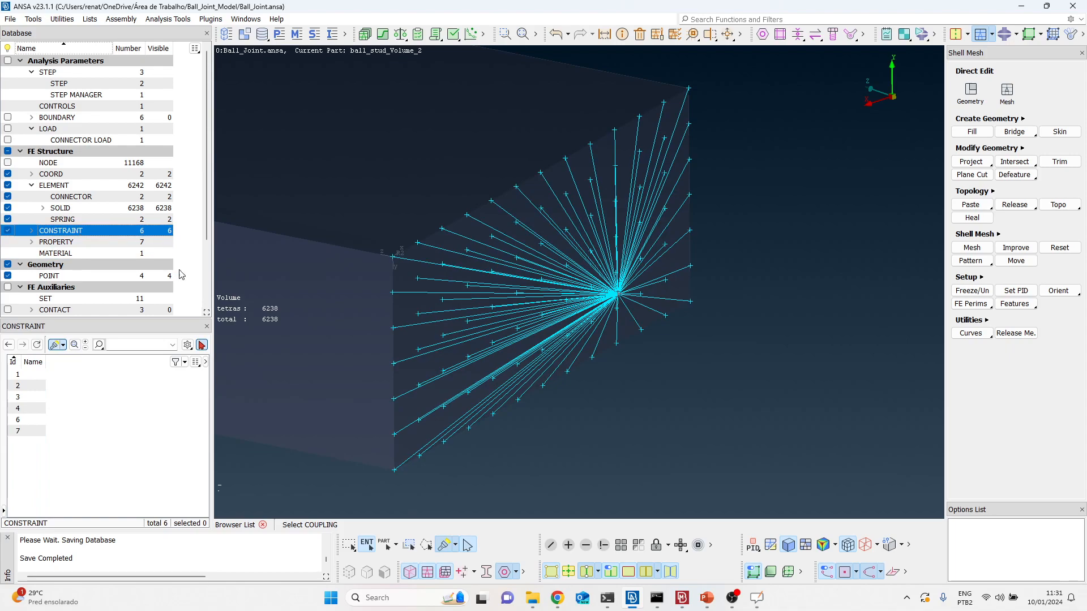
{"action": "left_click", "coordinate": [586, 290]}
{"action": "scroll", "coordinate": [586, 346], "scroll_direction": "down", "scroll_amount": 5}
{"action": "left_click_drag", "start_coordinate": [586, 346], "coordinate": [620, 308], "text": "ctrl"}
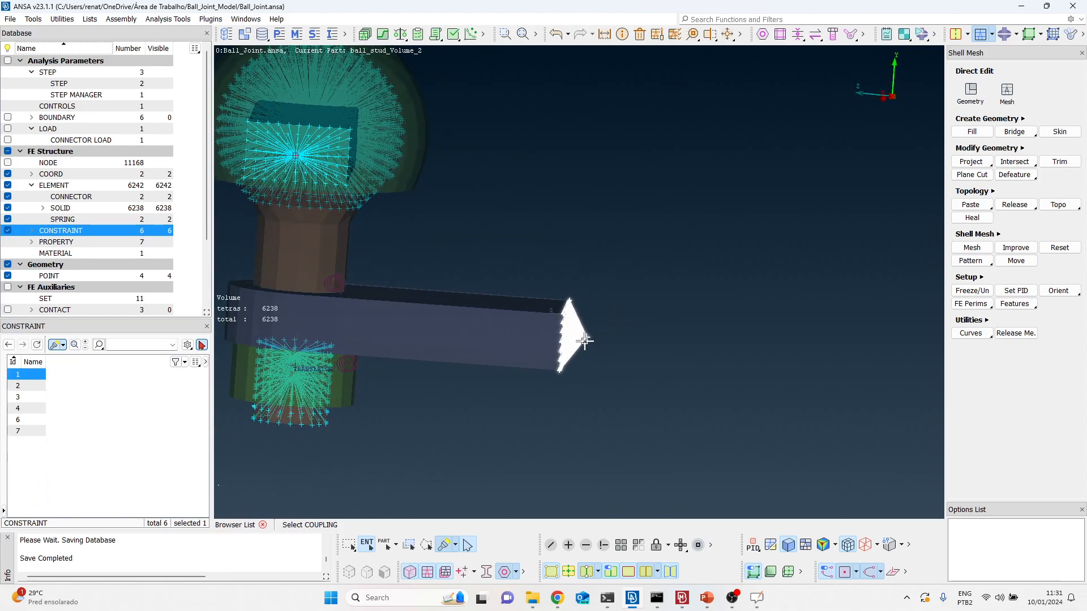
{"action": "scroll", "coordinate": [585, 334], "scroll_direction": "up", "scroll_amount": 3}
Step: Switch to the Learn FEA article on Abaqus surface-based coupling and review its kinematic and distributing coupling sections
{"action": "left_click", "coordinate": [558, 598]}
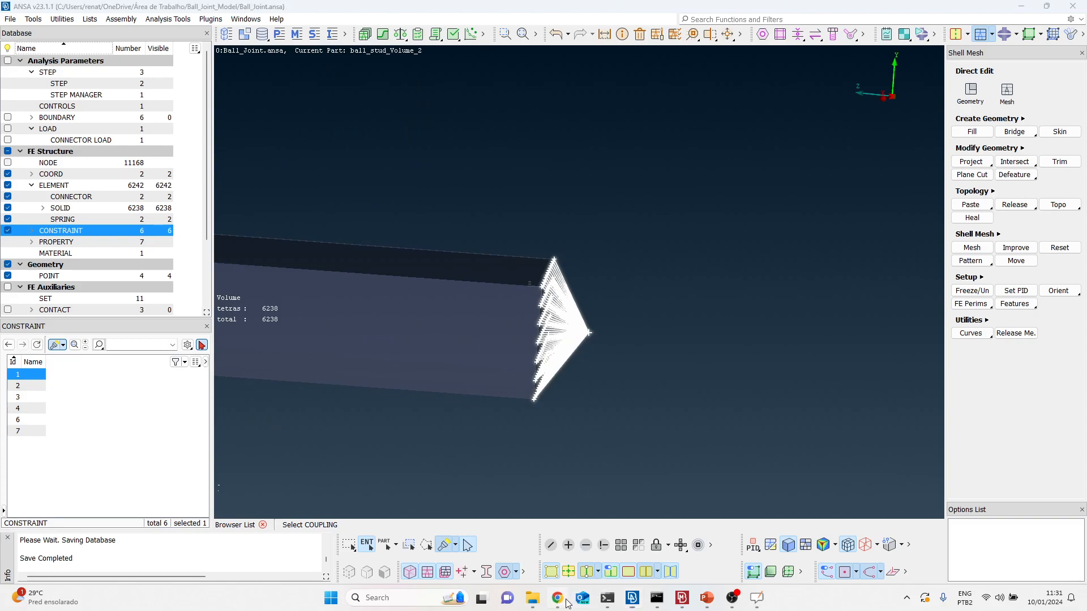
{"action": "left_click", "coordinate": [602, 6]}
{"action": "left_click", "coordinate": [491, 12]}
{"action": "scroll", "coordinate": [435, 303], "scroll_direction": "up", "scroll_amount": 15}
{"action": "scroll", "coordinate": [433, 301], "scroll_direction": "up", "scroll_amount": 20}
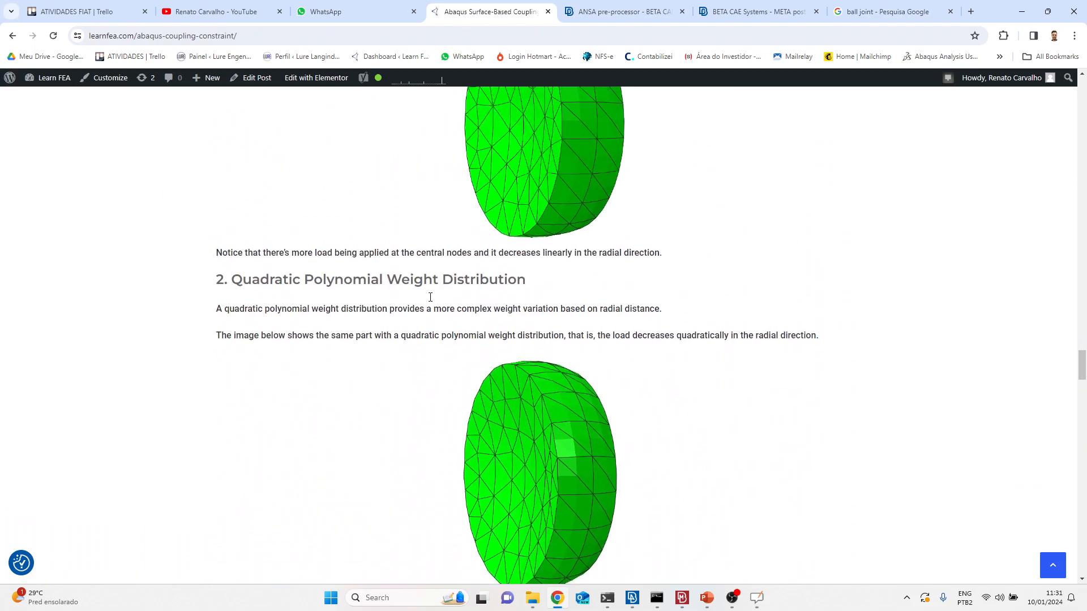
{"action": "scroll", "coordinate": [426, 298], "scroll_direction": "up", "scroll_amount": 20}
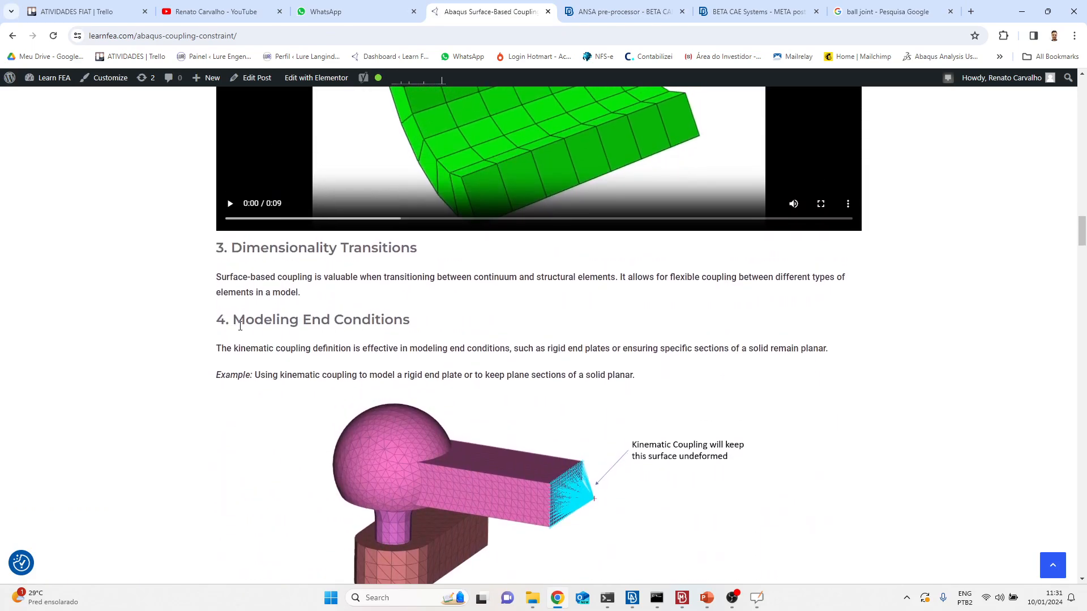
{"action": "scroll", "coordinate": [240, 327], "scroll_direction": "up", "scroll_amount": 20}
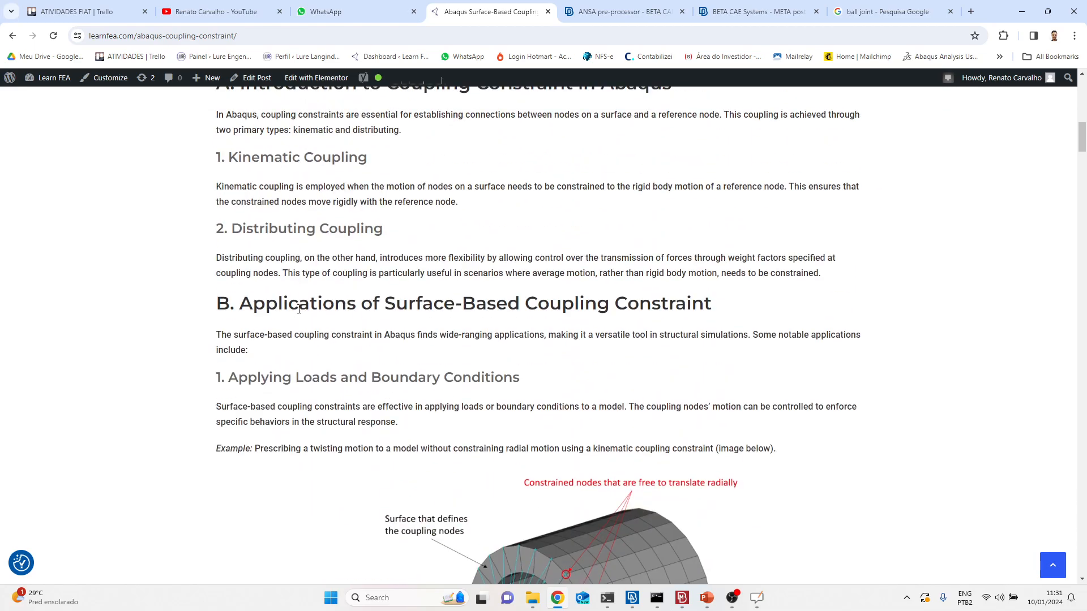
Step: Review the article's surface-based coupling applications, down to the Modeling End Conditions example with the kinematic coupling
{"action": "left_click_drag", "start_coordinate": [278, 306], "coordinate": [681, 292]}
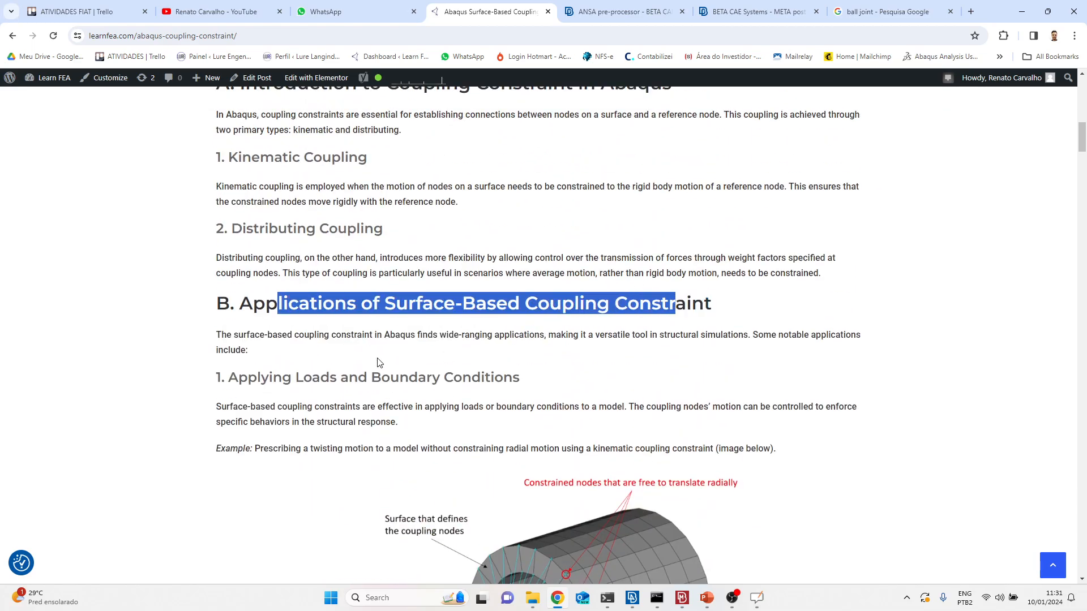
{"action": "scroll", "coordinate": [400, 340], "scroll_direction": "down", "scroll_amount": 20}
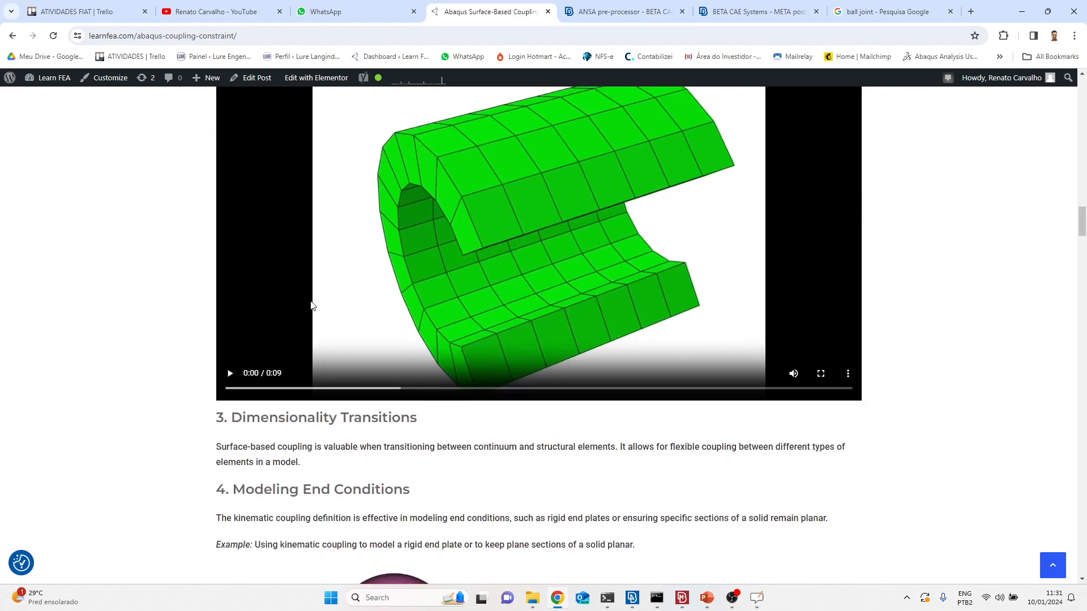
{"action": "scroll", "coordinate": [311, 305], "scroll_direction": "down", "scroll_amount": 4}
{"action": "double_click", "coordinate": [266, 264]}
{"action": "left_click_drag", "start_coordinate": [322, 267], "coordinate": [410, 270]}
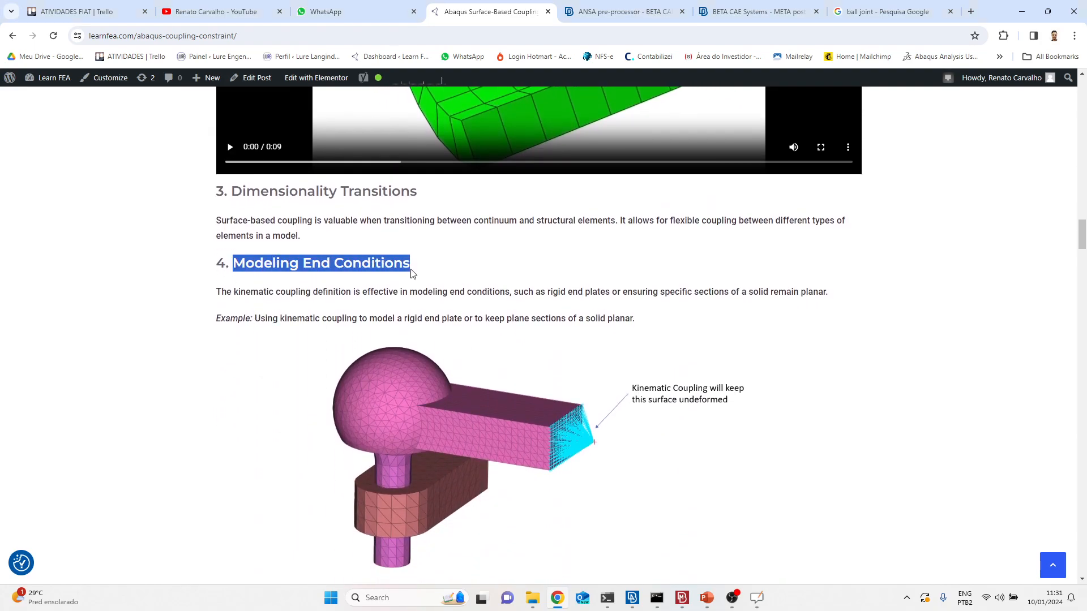
Step: Switch back to ANSA and examine the coupling's reference node and coupled nodes on the stabilizer bar's end face
{"action": "key", "text": "alt+Tab"}
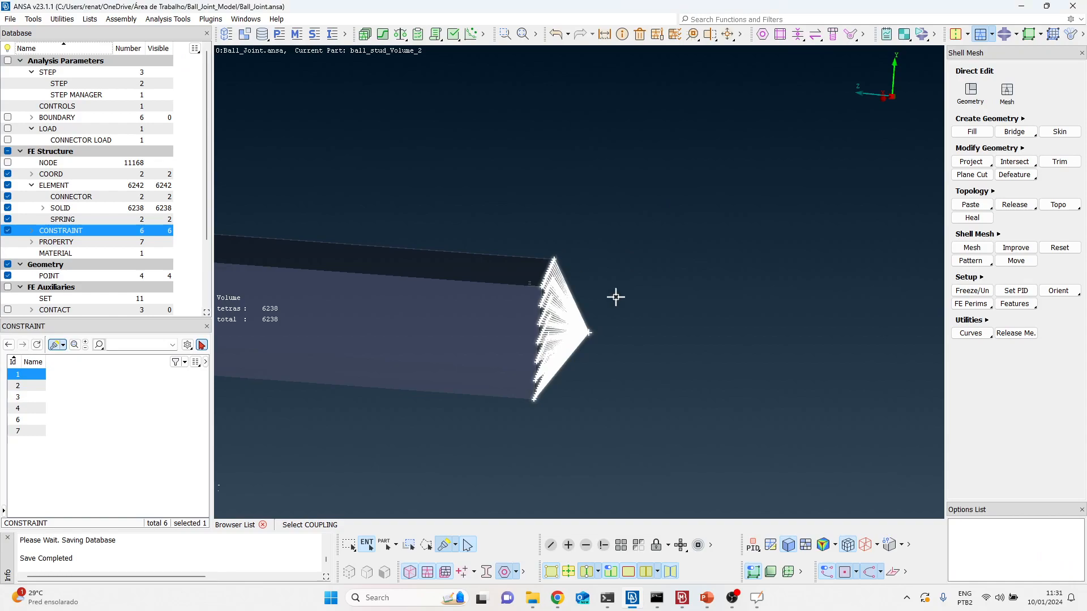
{"action": "scroll", "coordinate": [616, 321], "scroll_direction": "down", "scroll_amount": 10}
{"action": "scroll", "coordinate": [679, 320], "scroll_direction": "up", "scroll_amount": 4}
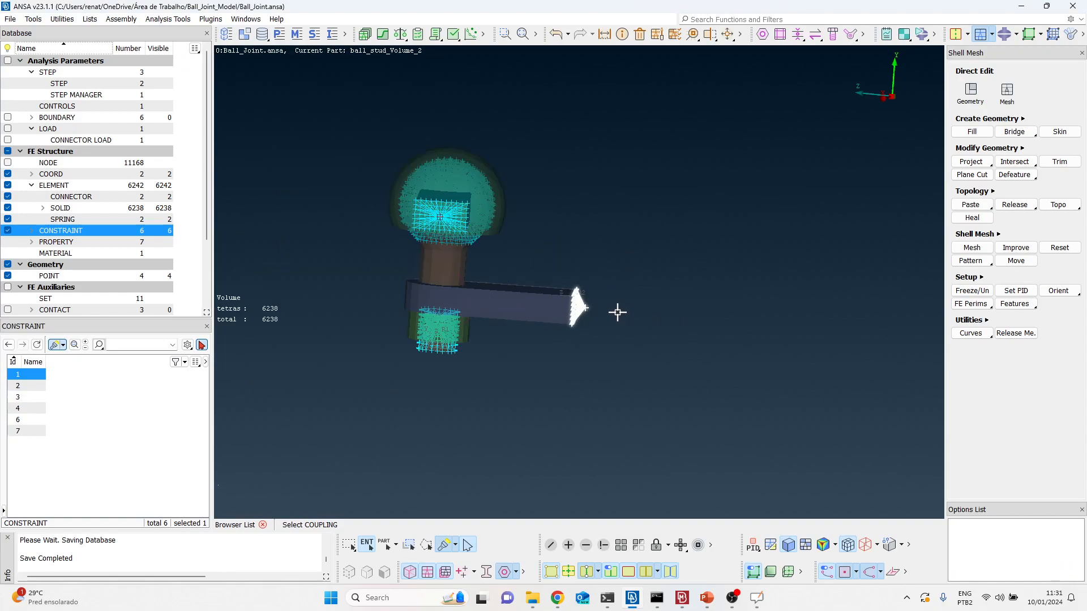
{"action": "scroll", "coordinate": [595, 309], "scroll_direction": "up", "scroll_amount": 3}
{"action": "scroll", "coordinate": [453, 283], "scroll_direction": "up", "scroll_amount": 4}
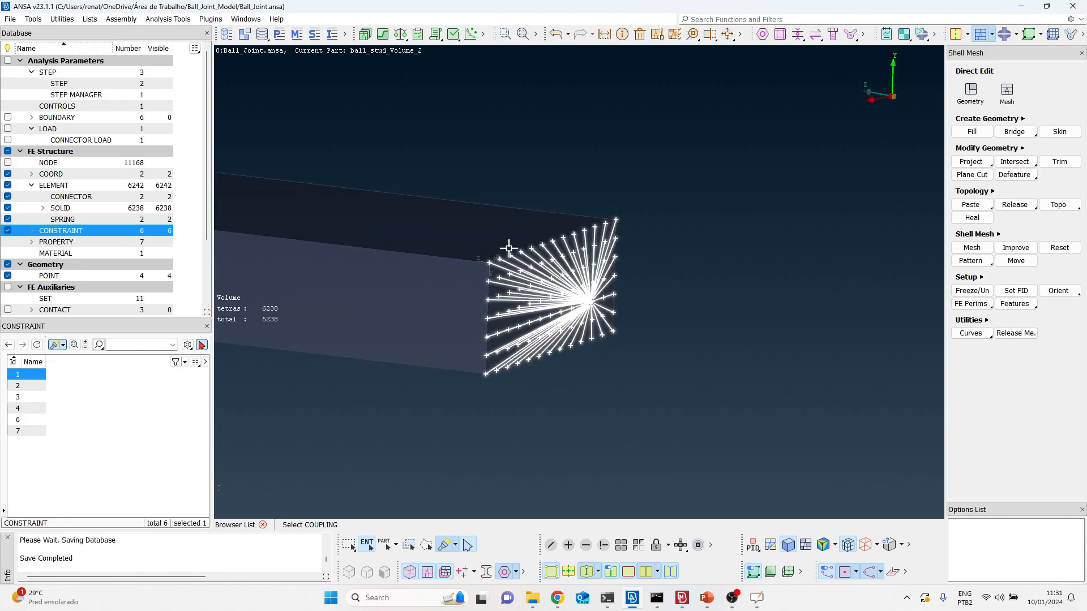
{"action": "middle_click", "coordinate": [607, 226]}
{"action": "left_click_drag", "start_coordinate": [602, 318], "coordinate": [617, 287], "text": "ctrl"}
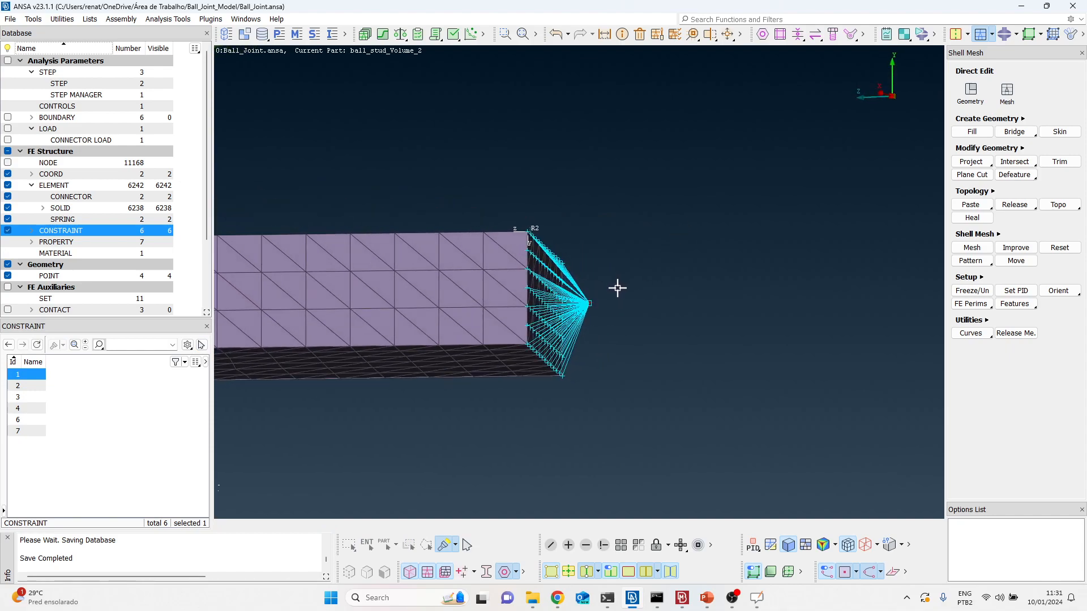
{"action": "scroll", "coordinate": [583, 313], "scroll_direction": "up", "scroll_amount": 5}
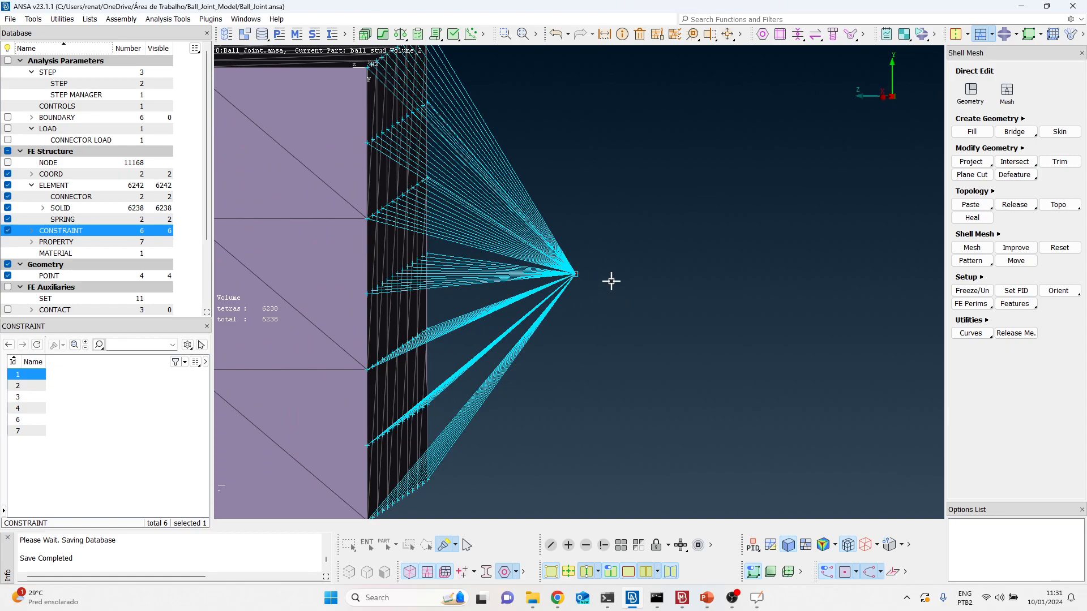
{"action": "scroll", "coordinate": [580, 300], "scroll_direction": "down", "scroll_amount": 2}
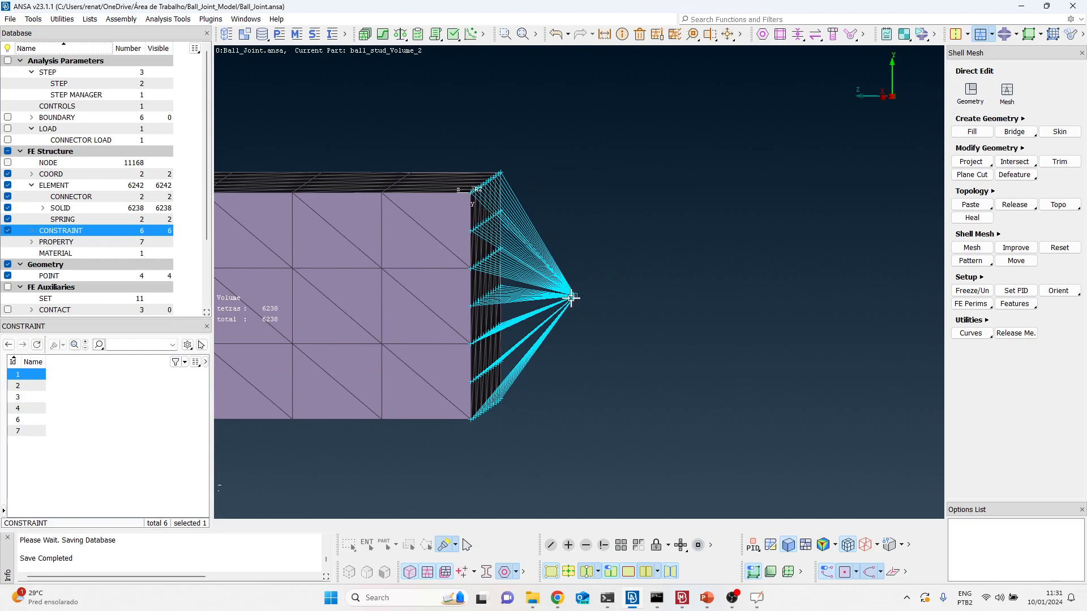
{"action": "scroll", "coordinate": [466, 223], "scroll_direction": "up", "scroll_amount": 4}
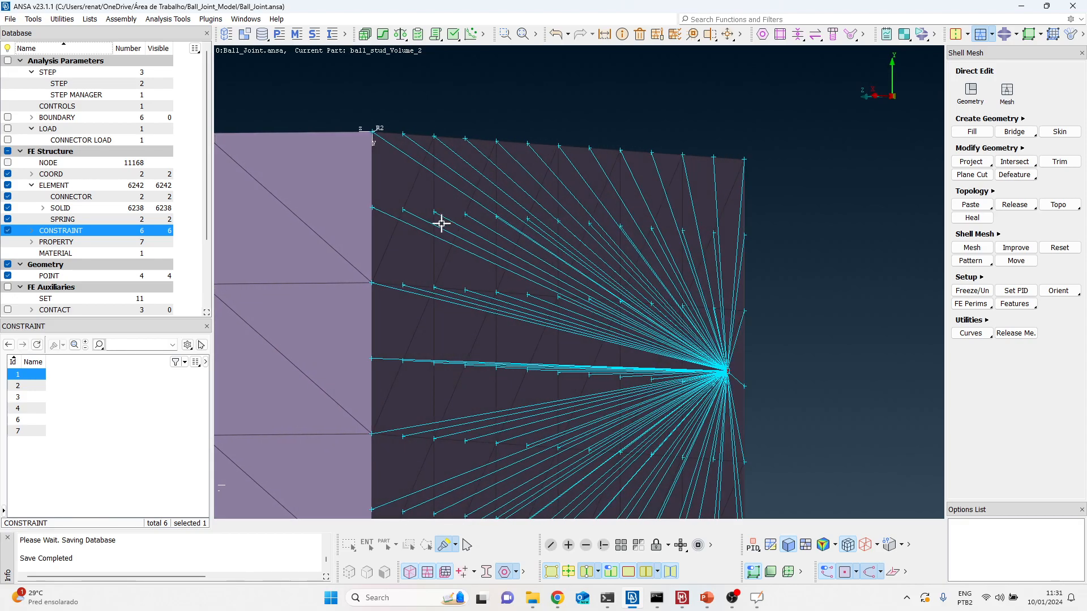
{"action": "scroll", "coordinate": [406, 211], "scroll_direction": "down", "scroll_amount": 3}
{"action": "left_click_drag", "start_coordinate": [407, 211], "coordinate": [399, 222], "text": "ctrl"}
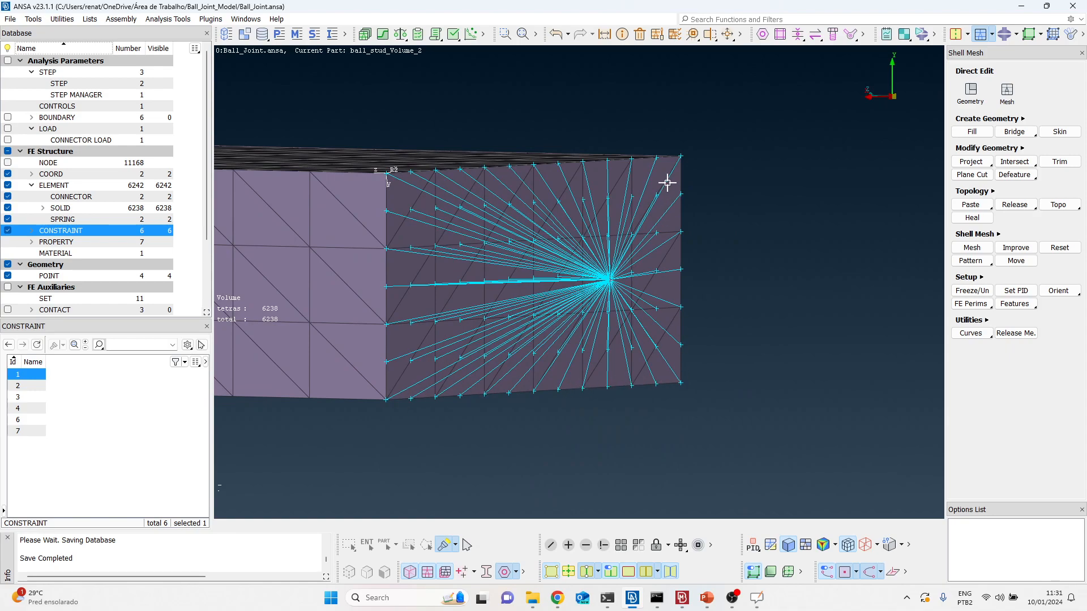
Step: Open the properties of constraint 1 on the stabilizer bar's end face and review its coupling type and degrees of freedom
{"action": "double_click", "coordinate": [78, 232]}
{"action": "left_click", "coordinate": [36, 373]}
{"action": "left_click", "coordinate": [521, 266]}
{"action": "double_click", "coordinate": [45, 374]}
{"action": "left_click_drag", "start_coordinate": [427, 321], "coordinate": [241, 25]}
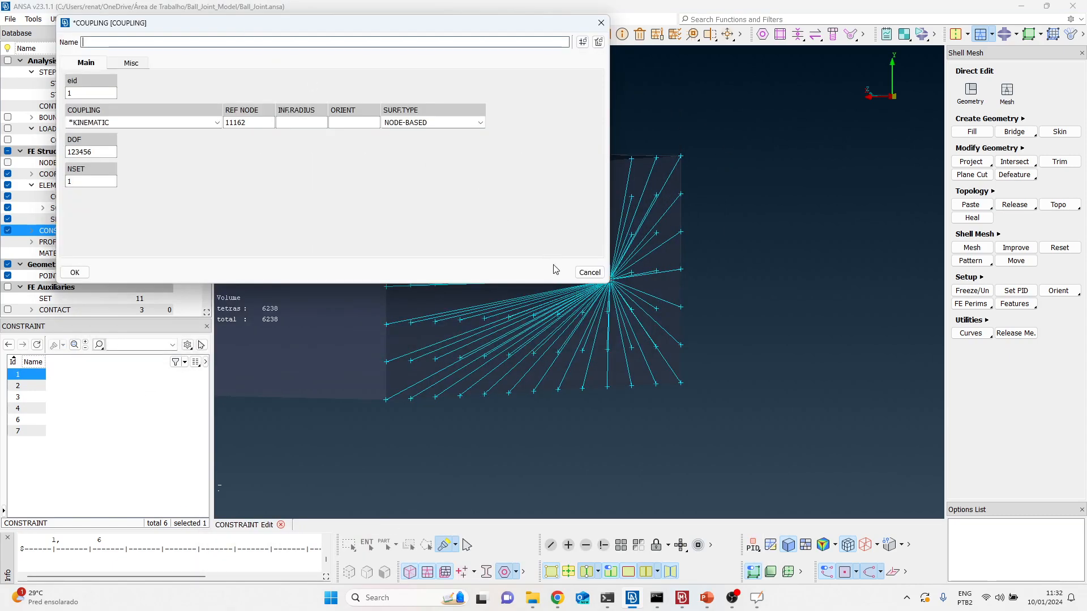
{"action": "scroll", "coordinate": [684, 328], "scroll_direction": "down", "scroll_amount": 3}
{"action": "scroll", "coordinate": [669, 321], "scroll_direction": "up", "scroll_amount": 3}
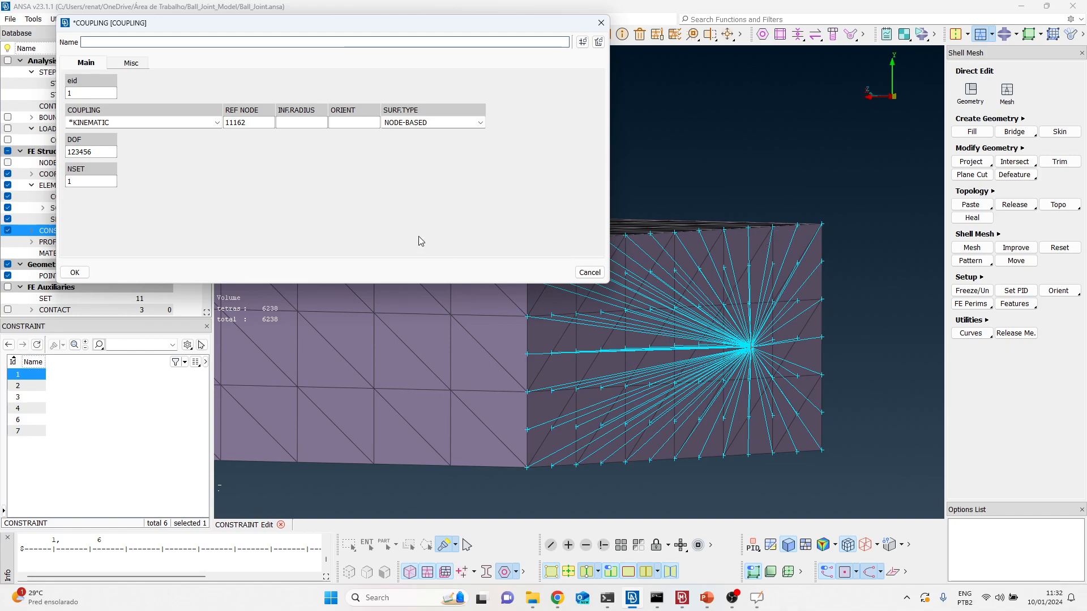
{"action": "left_click_drag", "start_coordinate": [114, 153], "coordinate": [37, 157]}
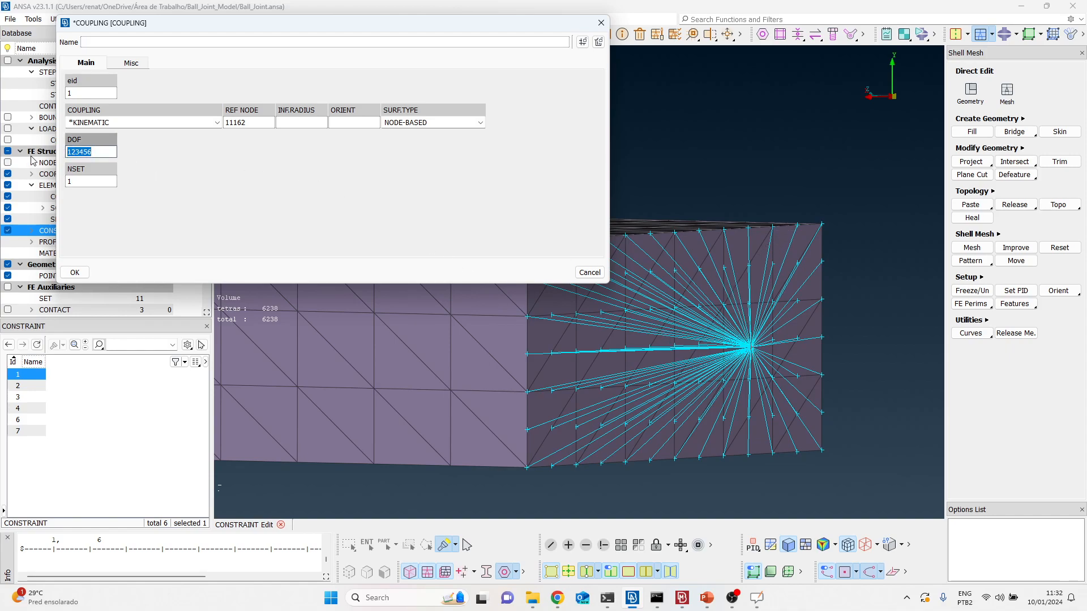
{"action": "left_click", "coordinate": [181, 164]}
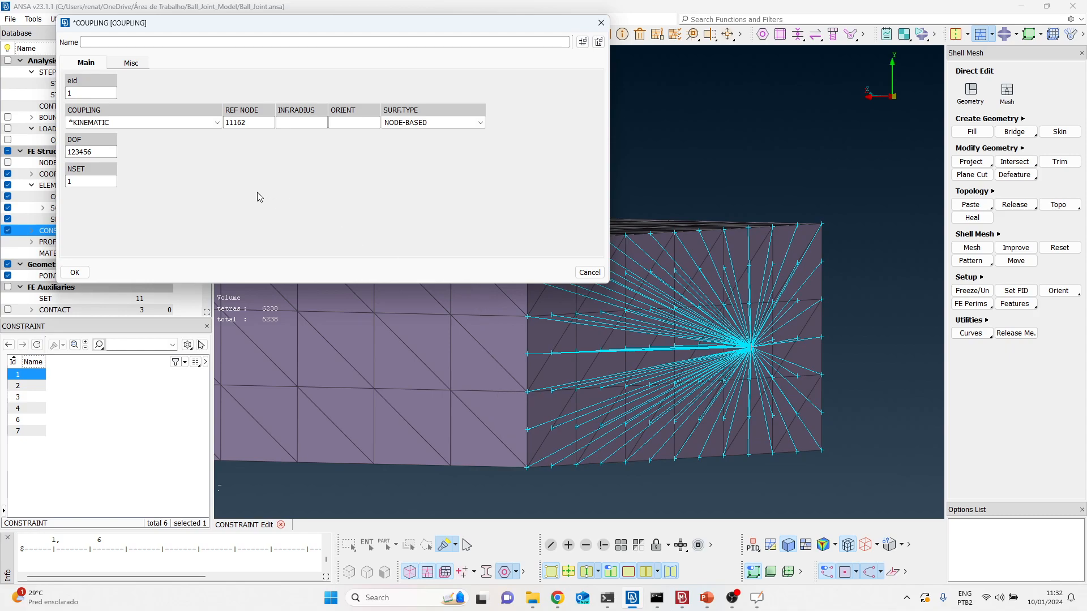
Step: Try degrees of freedom 123 for the coupling, restore 123456, and view the available surface types
{"action": "left_click_drag", "start_coordinate": [94, 151], "coordinate": [80, 151]}
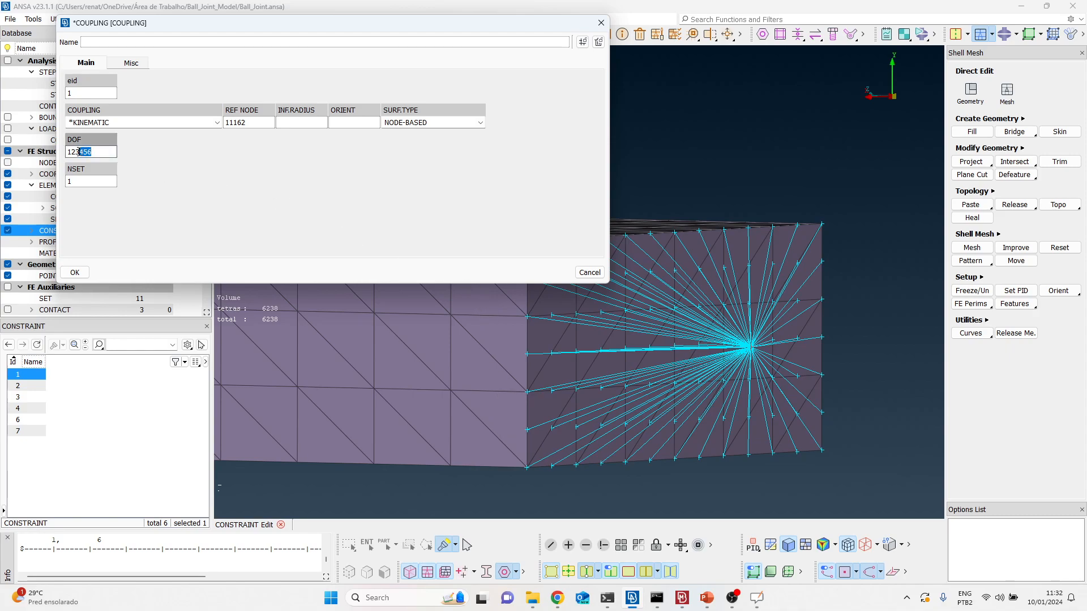
{"action": "key", "text": "BackSpace"}
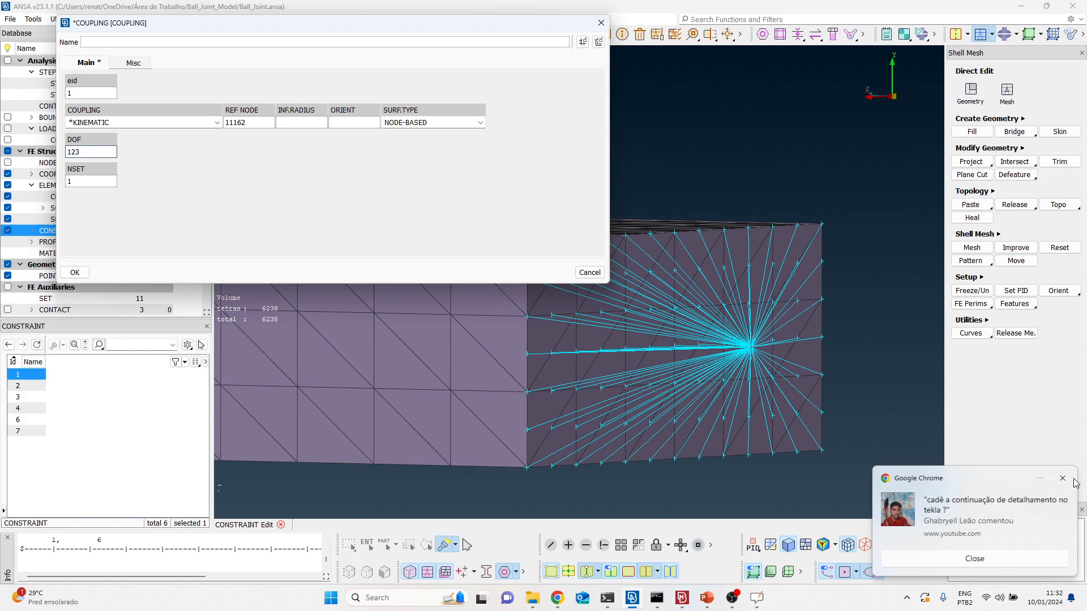
{"action": "left_click", "coordinate": [1064, 479]}
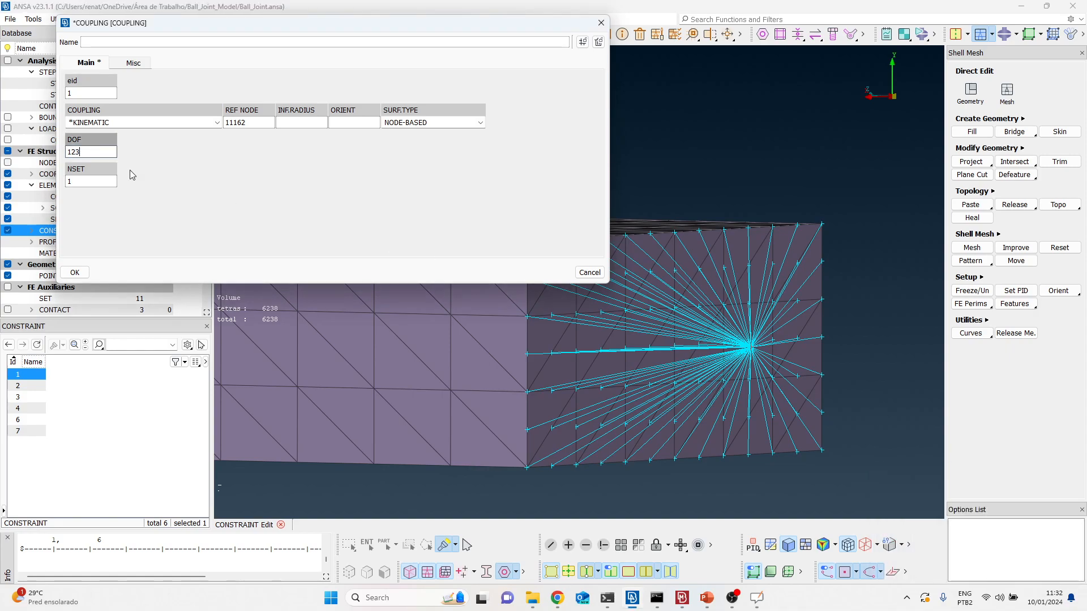
{"action": "type", "text": "456"}
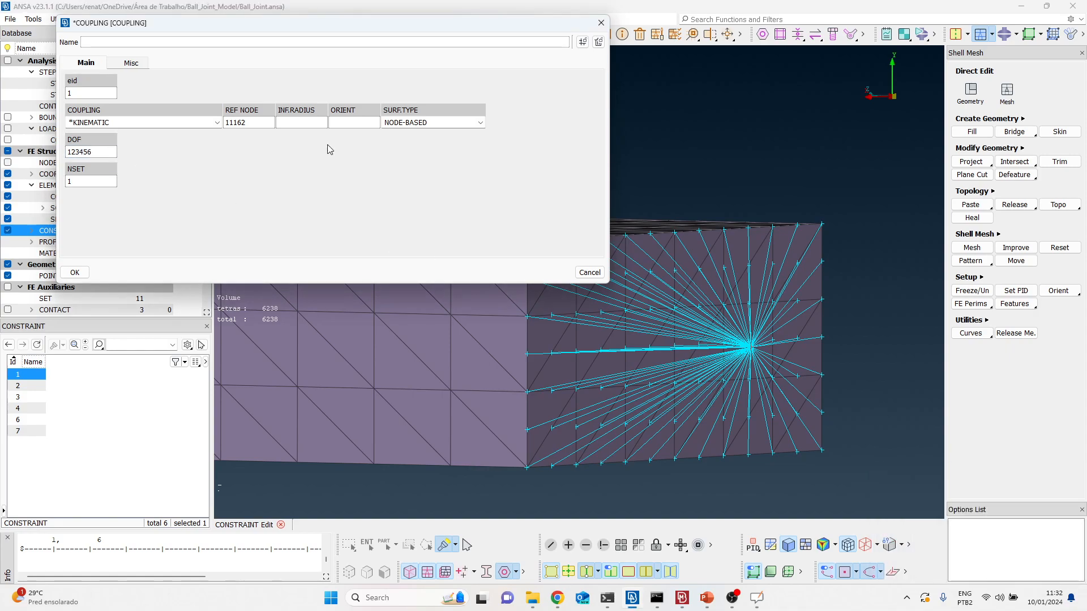
{"action": "left_click", "coordinate": [411, 122]}
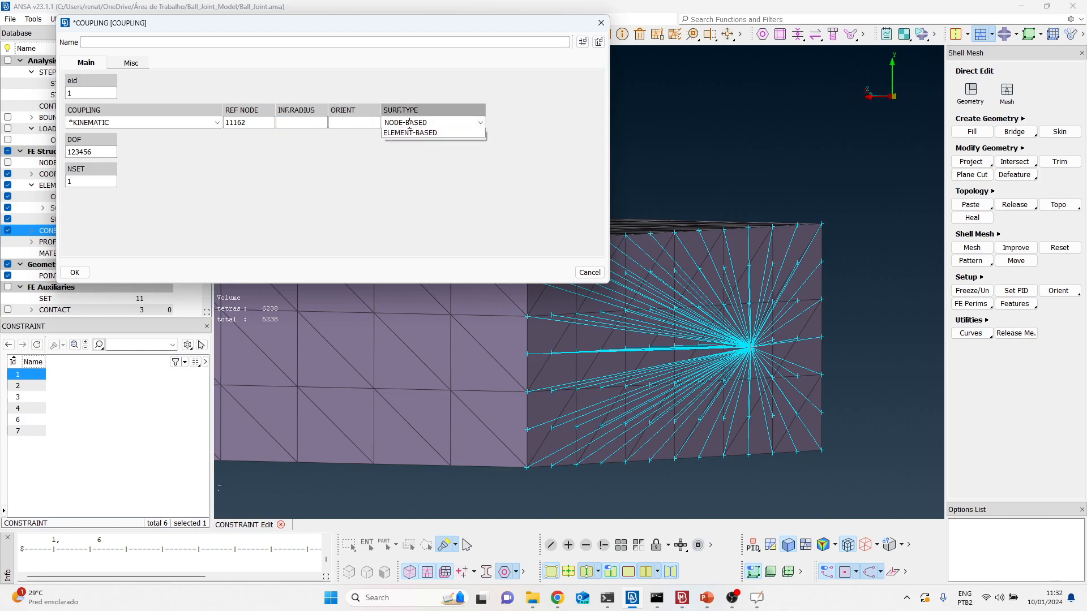
{"action": "left_click", "coordinate": [409, 218]}
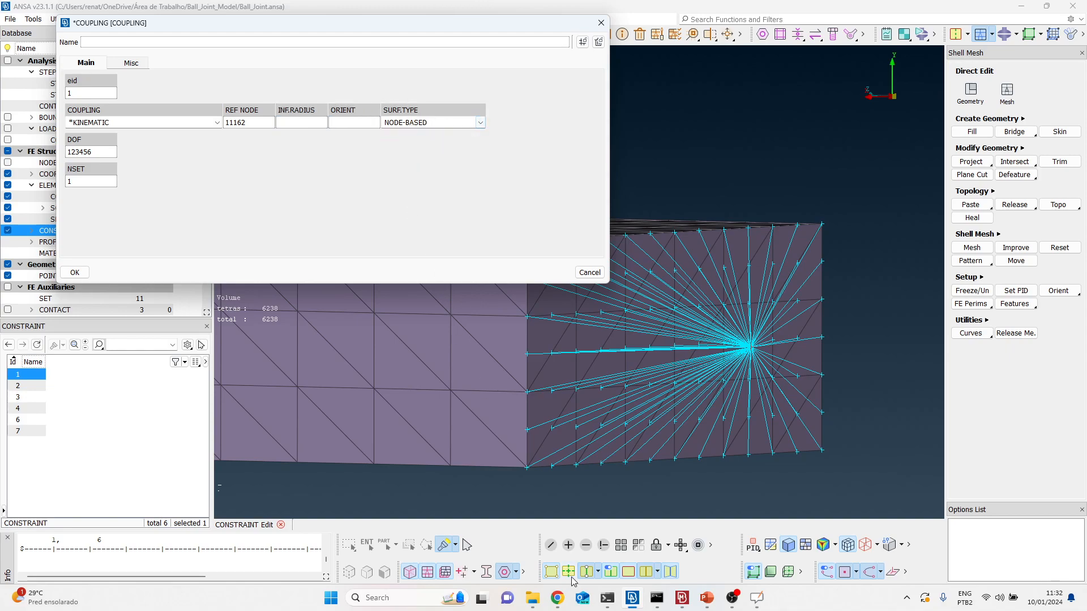
Step: Switch to the Learn FEA article and review the sections that follow the Modeling End Conditions example
{"action": "left_click", "coordinate": [564, 599]}
{"action": "scroll", "coordinate": [386, 383], "scroll_direction": "down", "scroll_amount": 8}
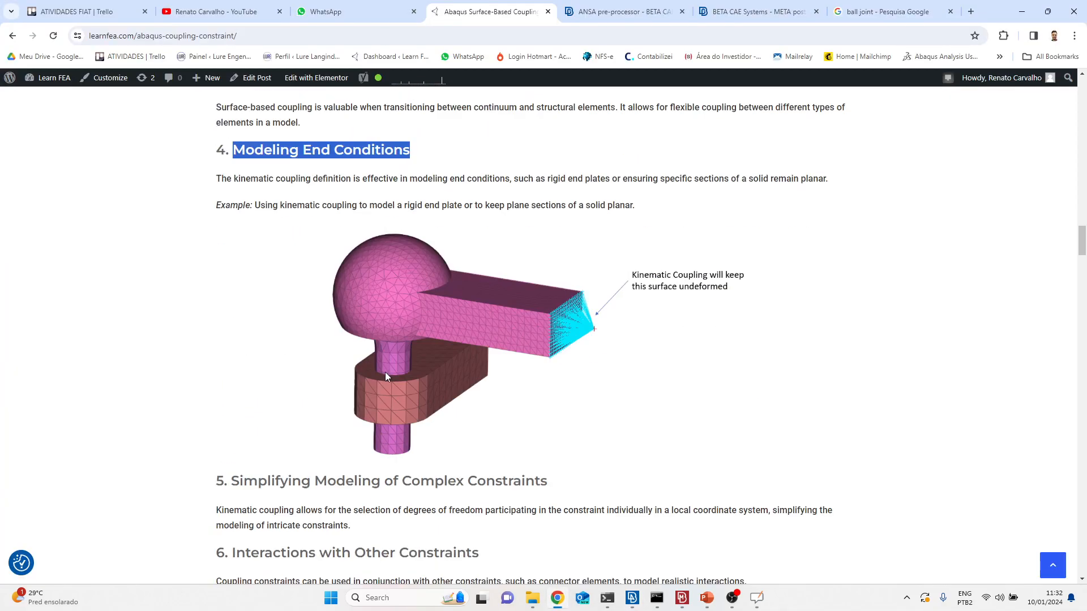
{"action": "scroll", "coordinate": [386, 385], "scroll_direction": "down", "scroll_amount": 11}
{"action": "scroll", "coordinate": [340, 368], "scroll_direction": "up", "scroll_amount": 3}
{"action": "scroll", "coordinate": [323, 354], "scroll_direction": "down", "scroll_amount": 3}
{"action": "left_click_drag", "start_coordinate": [228, 272], "coordinate": [368, 272]}
{"action": "left_click_drag", "start_coordinate": [238, 329], "coordinate": [404, 334]}
Step: Switch back to ANSA, review the coupling's influence radius, orientation and degrees of freedom settings, and close its properties
{"action": "key", "text": "alt+Tab"}
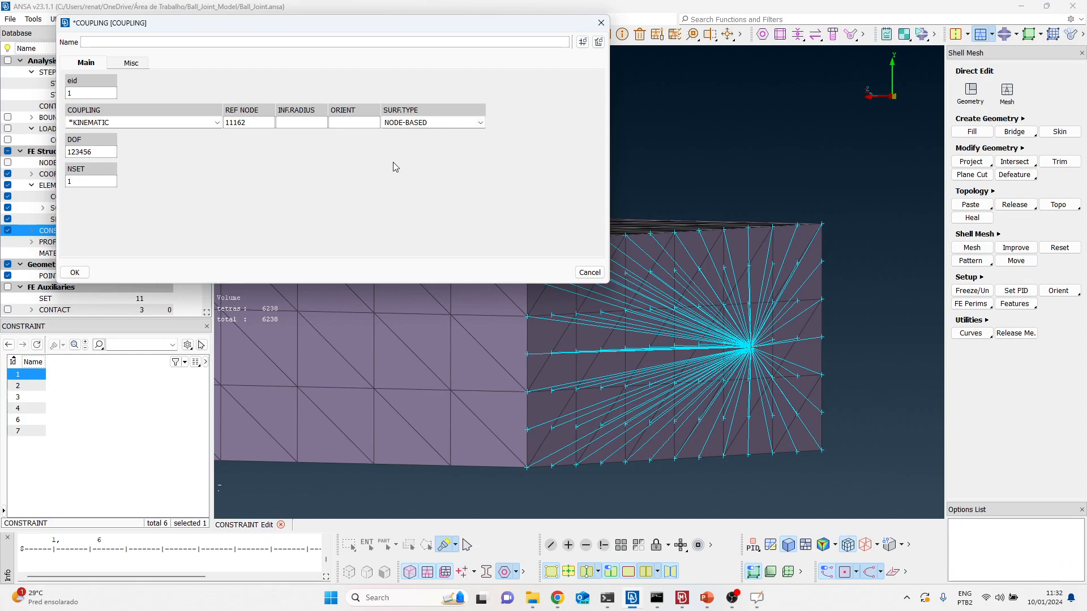
{"action": "left_click", "coordinate": [296, 127]}
{"action": "left_click", "coordinate": [359, 123]}
{"action": "left_click", "coordinate": [97, 151]}
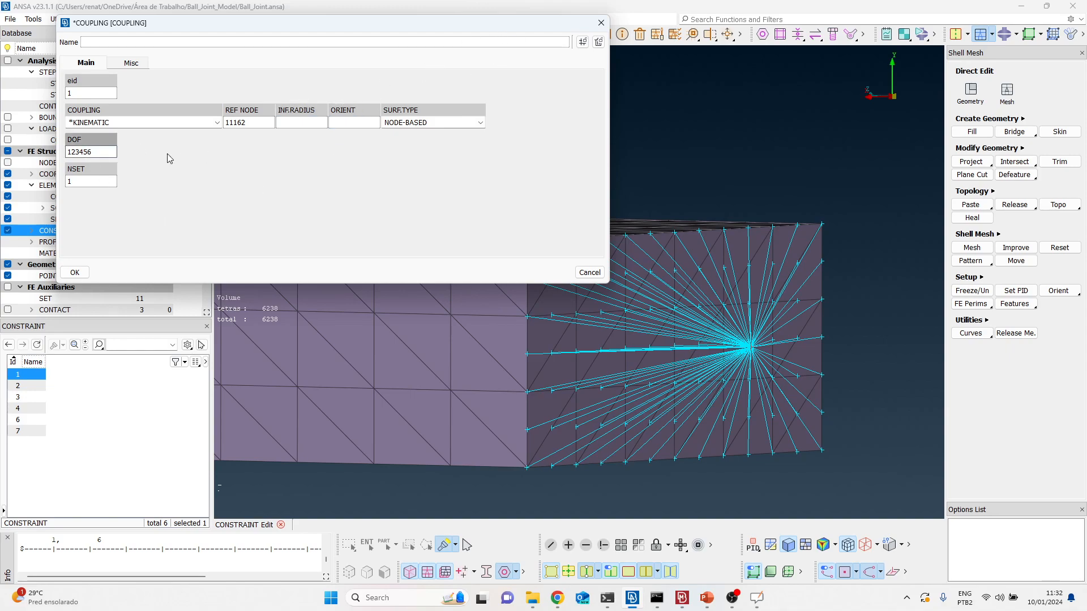
{"action": "left_click", "coordinate": [601, 22]}
{"action": "left_click", "coordinate": [576, 106]}
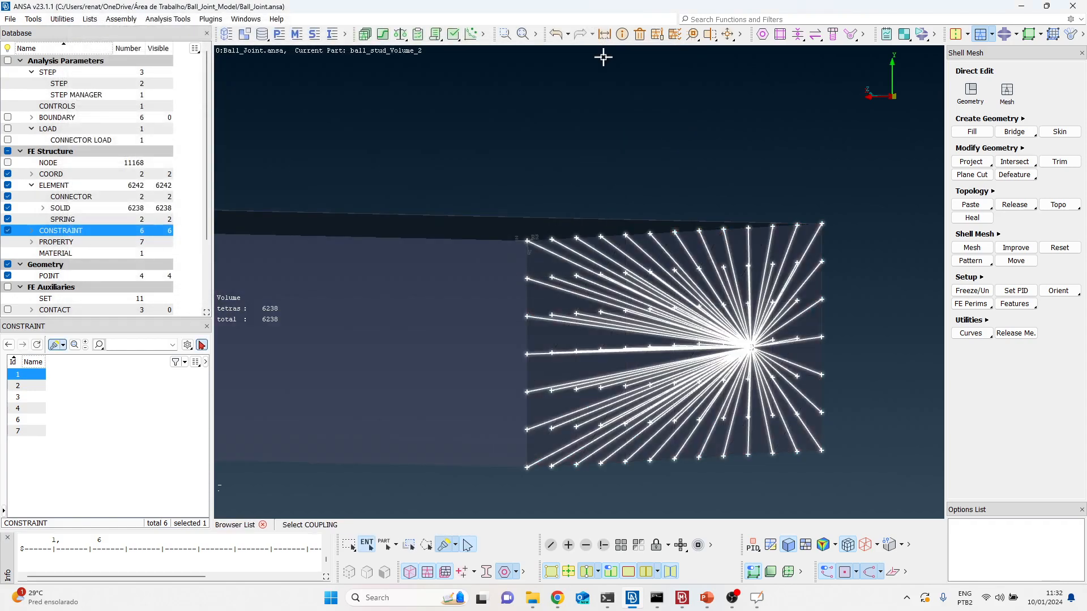
Step: Switch to the Learn FEA article and view the example with a force applied at the reference coupling node
{"action": "scroll", "coordinate": [611, 224], "scroll_direction": "down", "scroll_amount": 3}
{"action": "key", "text": "alt+Tab"}
{"action": "scroll", "coordinate": [437, 337], "scroll_direction": "down", "scroll_amount": 15}
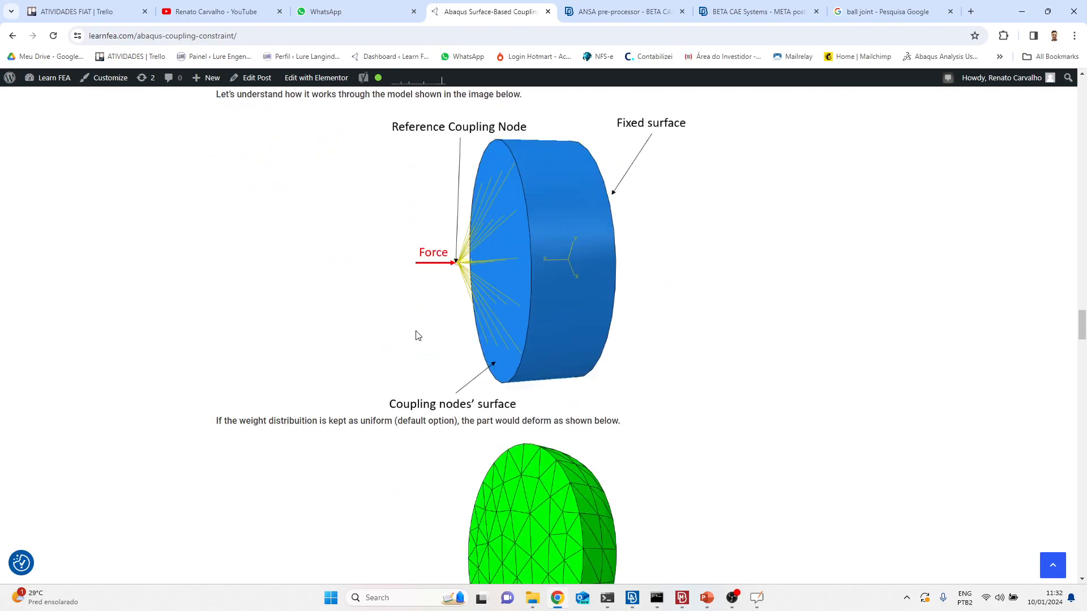
Step: Switch back to ANSA and identify the coupling on the droplink housing arm's end face by picking it
{"action": "key", "text": "alt+Tab"}
{"action": "scroll", "coordinate": [638, 360], "scroll_direction": "up", "scroll_amount": 3}
{"action": "left_click_drag", "start_coordinate": [659, 339], "coordinate": [564, 342], "text": "ctrl"}
{"action": "scroll", "coordinate": [648, 366], "scroll_direction": "down", "scroll_amount": 5}
{"action": "scroll", "coordinate": [584, 305], "scroll_direction": "up", "scroll_amount": 5}
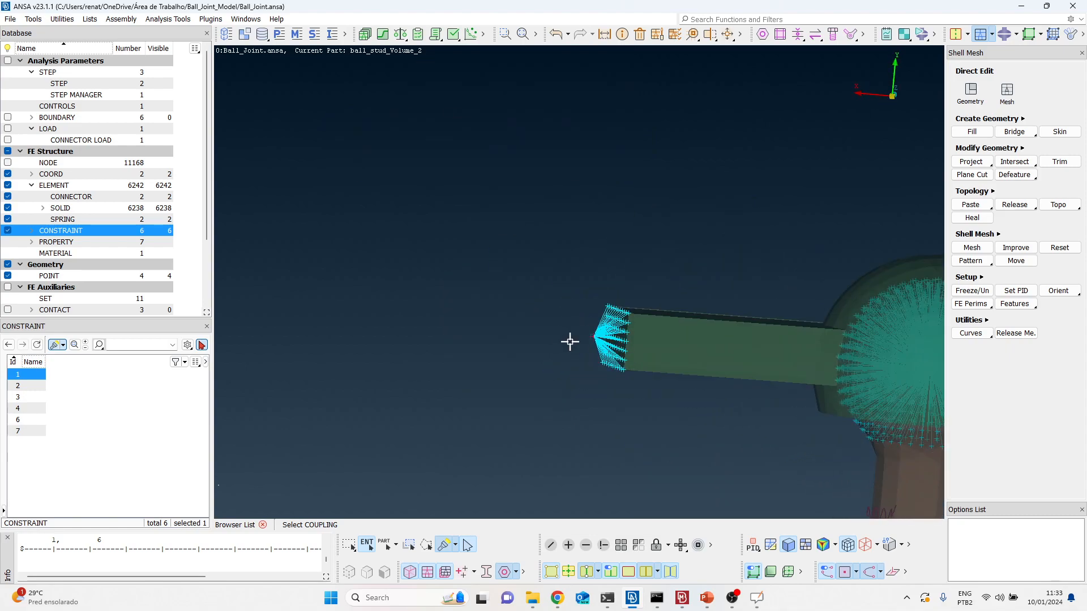
{"action": "left_click", "coordinate": [602, 334]}
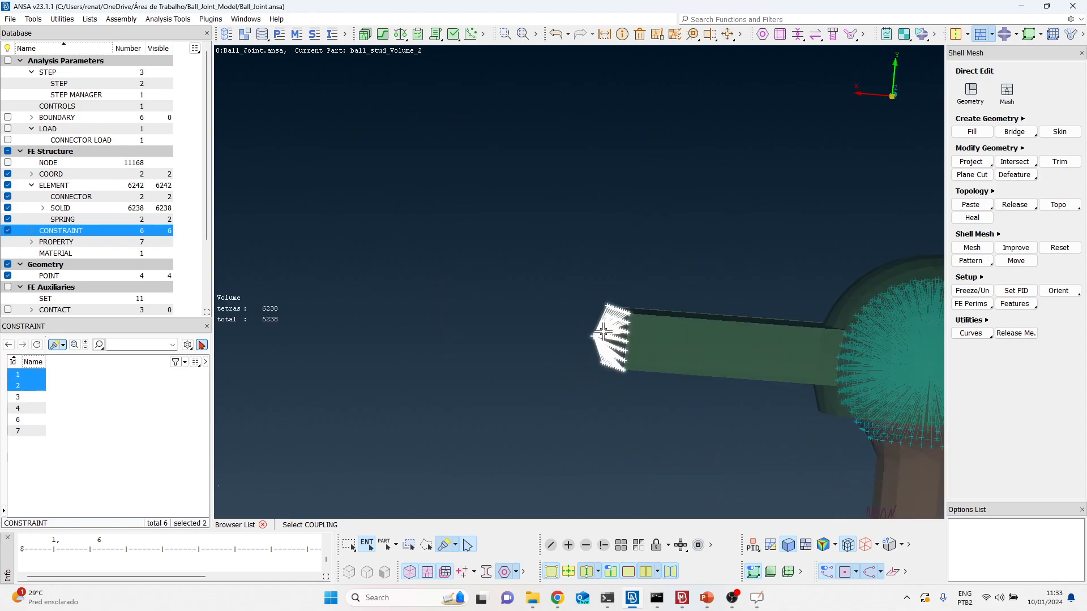
{"action": "scroll", "coordinate": [567, 332], "scroll_direction": "down", "scroll_amount": 3}
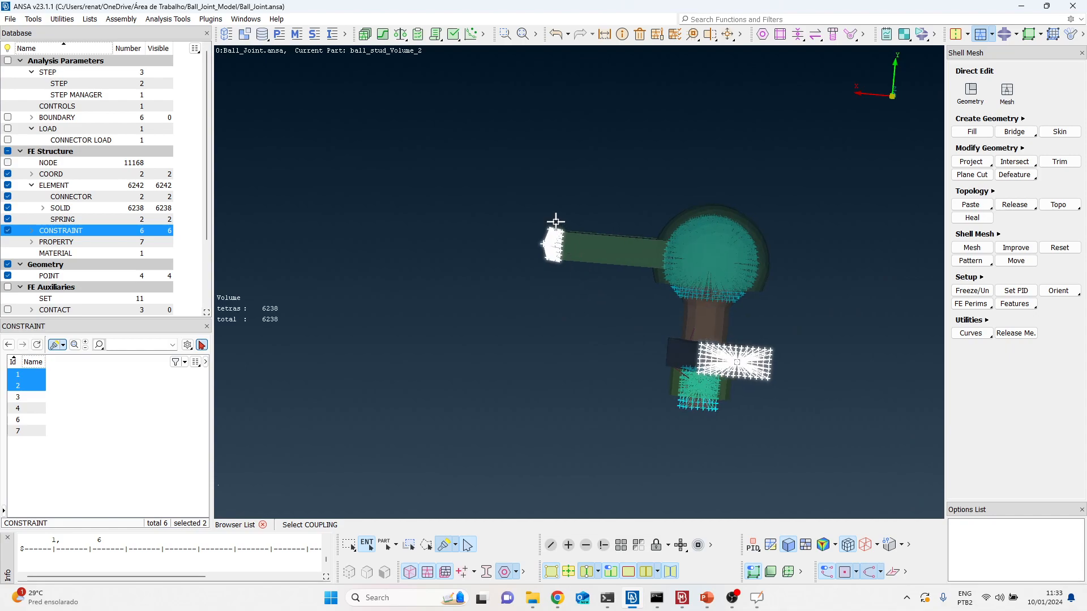
{"action": "scroll", "coordinate": [557, 223], "scroll_direction": "up", "scroll_amount": 5}
{"action": "scroll", "coordinate": [510, 283], "scroll_direction": "down", "scroll_amount": 6}
{"action": "left_click_drag", "start_coordinate": [614, 316], "coordinate": [634, 329], "text": "ctrl"}
{"action": "scroll", "coordinate": [575, 305], "scroll_direction": "up", "scroll_amount": 3}
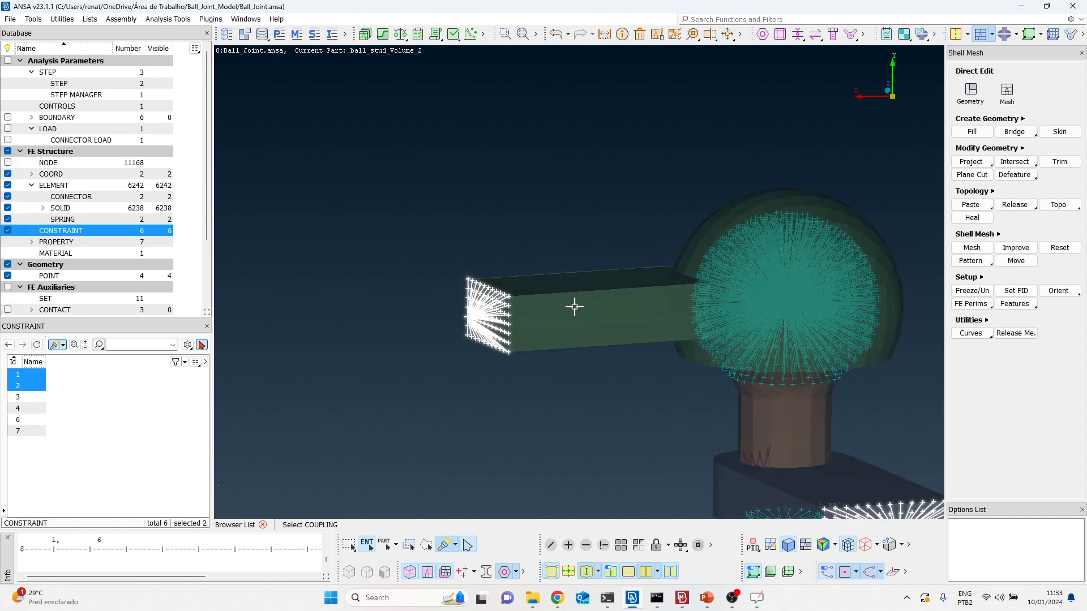
{"action": "scroll", "coordinate": [455, 317], "scroll_direction": "down", "scroll_amount": 3}
{"action": "middle_click", "coordinate": [479, 342]}
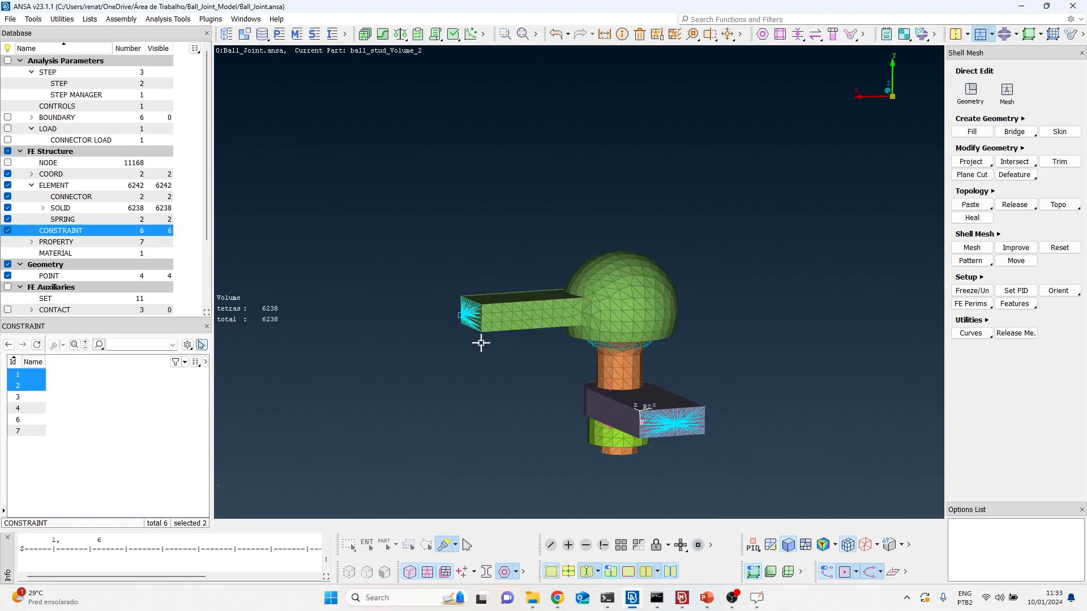
Step: List the constraints again and identify the two couplings at the ball stud's lower end by picking each one
{"action": "scroll", "coordinate": [471, 322], "scroll_direction": "up", "scroll_amount": 3}
{"action": "scroll", "coordinate": [493, 332], "scroll_direction": "down", "scroll_amount": 3}
{"action": "left_click_drag", "start_coordinate": [583, 332], "coordinate": [627, 359], "text": "ctrl"}
{"action": "scroll", "coordinate": [614, 360], "scroll_direction": "up", "scroll_amount": 4}
{"action": "scroll", "coordinate": [586, 245], "scroll_direction": "down", "scroll_amount": 3}
{"action": "scroll", "coordinate": [579, 325], "scroll_direction": "up", "scroll_amount": 4}
{"action": "left_click_drag", "start_coordinate": [578, 324], "coordinate": [599, 342], "text": "ctrl"}
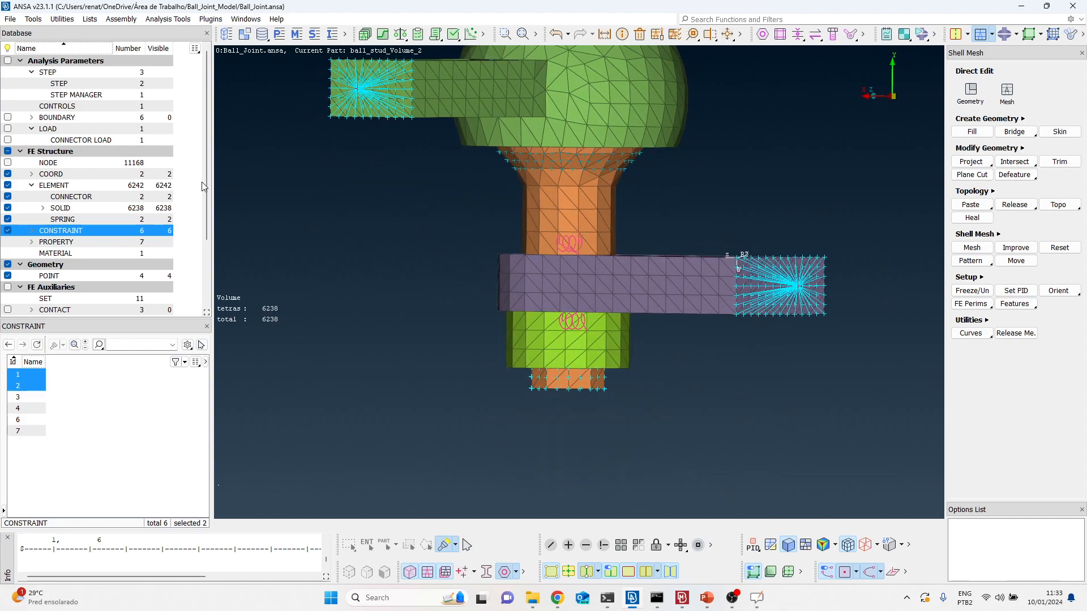
{"action": "double_click", "coordinate": [81, 234]}
{"action": "scroll", "coordinate": [518, 379], "scroll_direction": "up", "scroll_amount": 4}
{"action": "scroll", "coordinate": [441, 382], "scroll_direction": "down", "scroll_amount": 2}
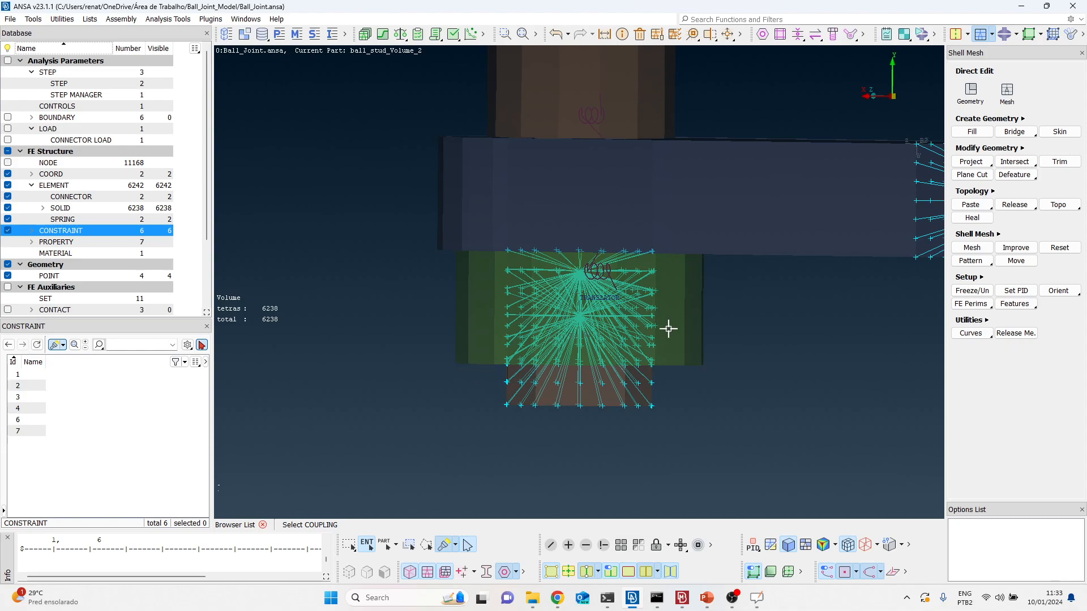
{"action": "left_click", "coordinate": [571, 406]}
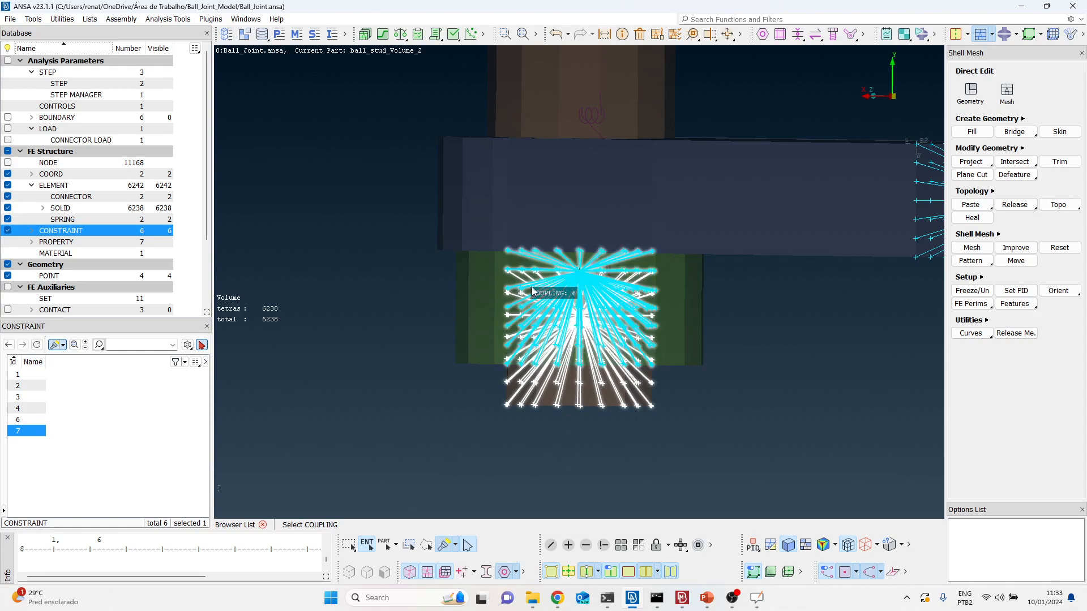
{"action": "left_click", "coordinate": [562, 263]}
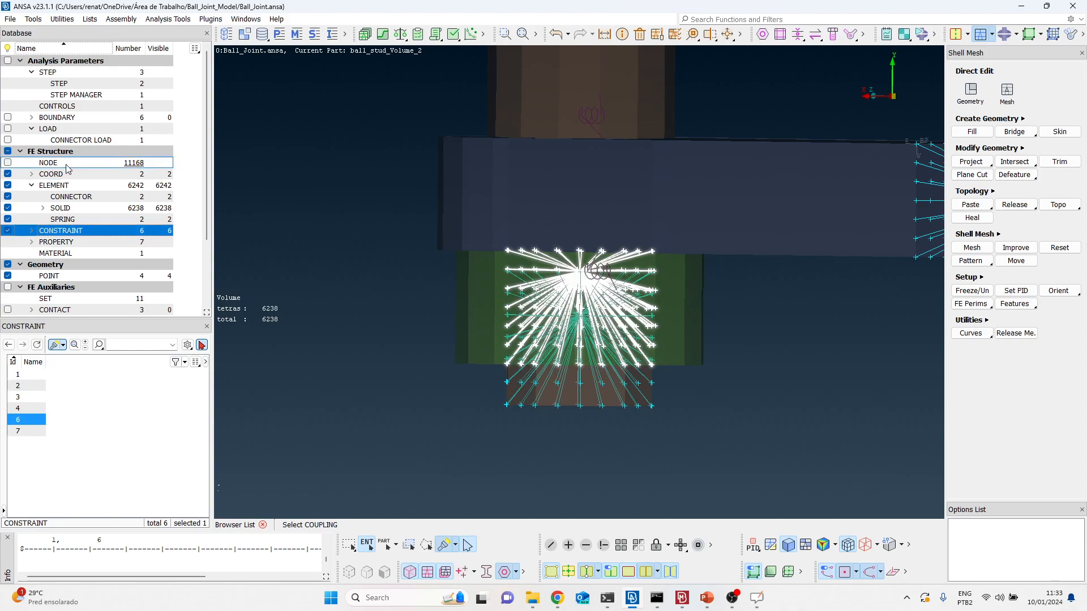
Step: List the connectors and identify the translator connector between the lower couplings of the ball stud by picking it
{"action": "left_click", "coordinate": [79, 139]}
{"action": "left_click", "coordinate": [70, 197]}
{"action": "left_click", "coordinate": [580, 294]}
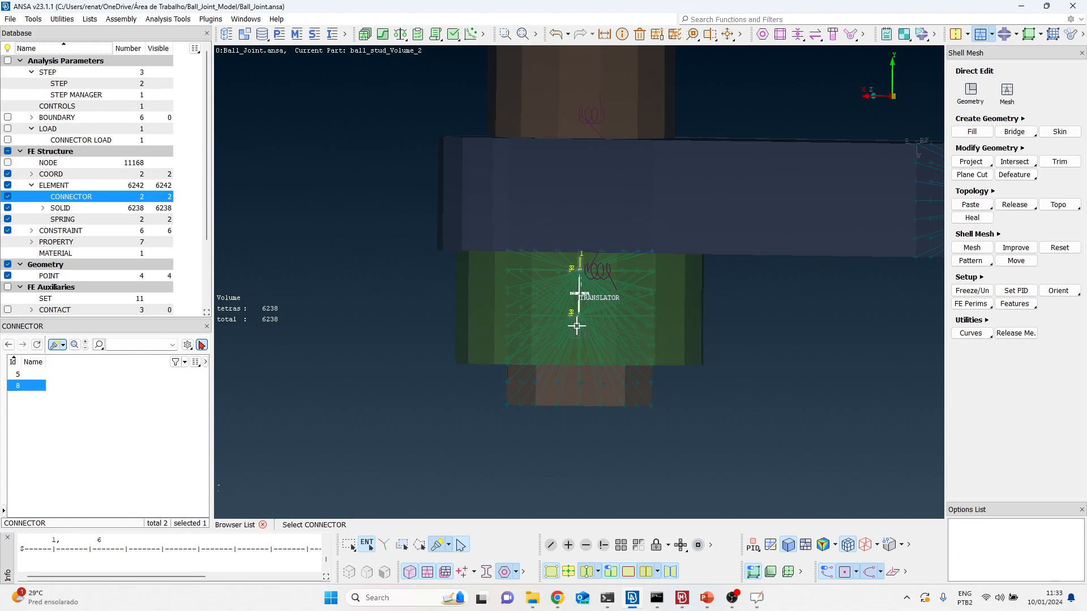
Step: Switch to the Learn FEA coupling article and find the example modeling bolt pre-tension with kinematic coupling and a translator connector
{"action": "left_click", "coordinate": [557, 598]}
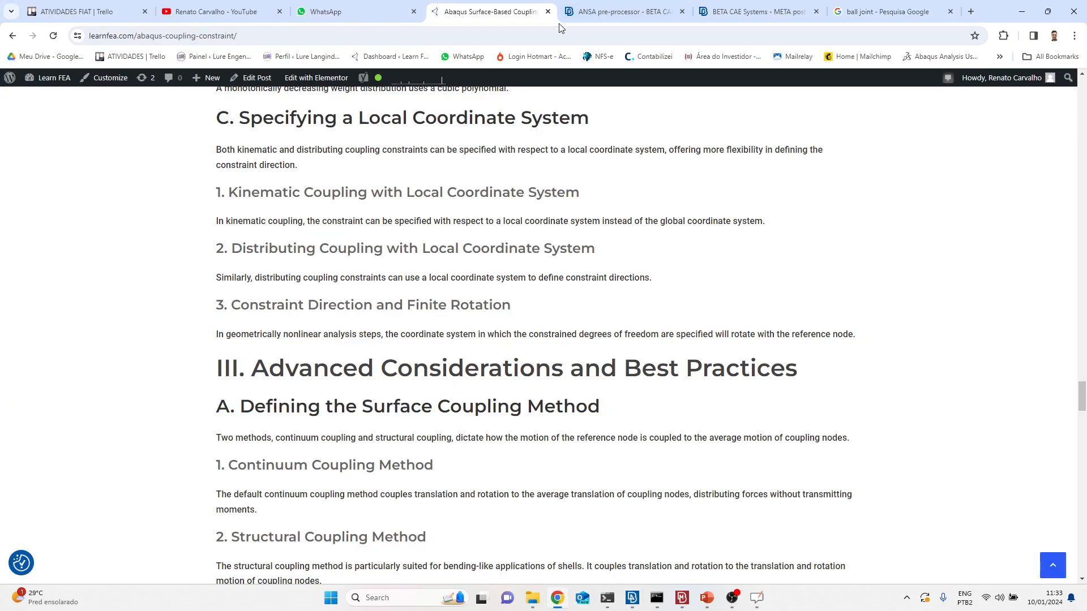
{"action": "scroll", "coordinate": [616, 359], "scroll_direction": "down", "scroll_amount": 20}
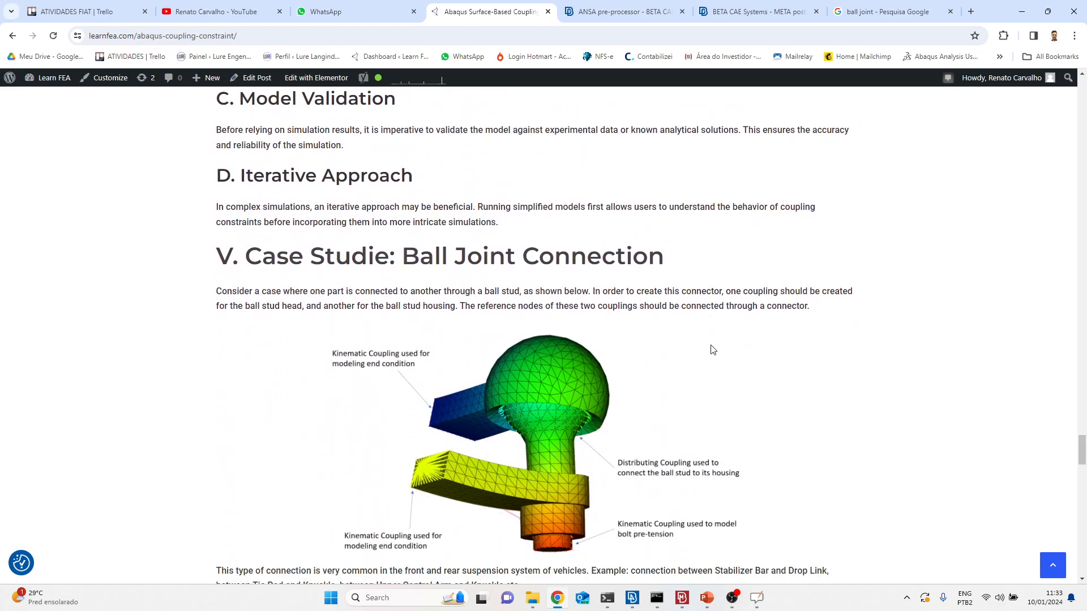
{"action": "scroll", "coordinate": [712, 350], "scroll_direction": "down", "scroll_amount": 8}
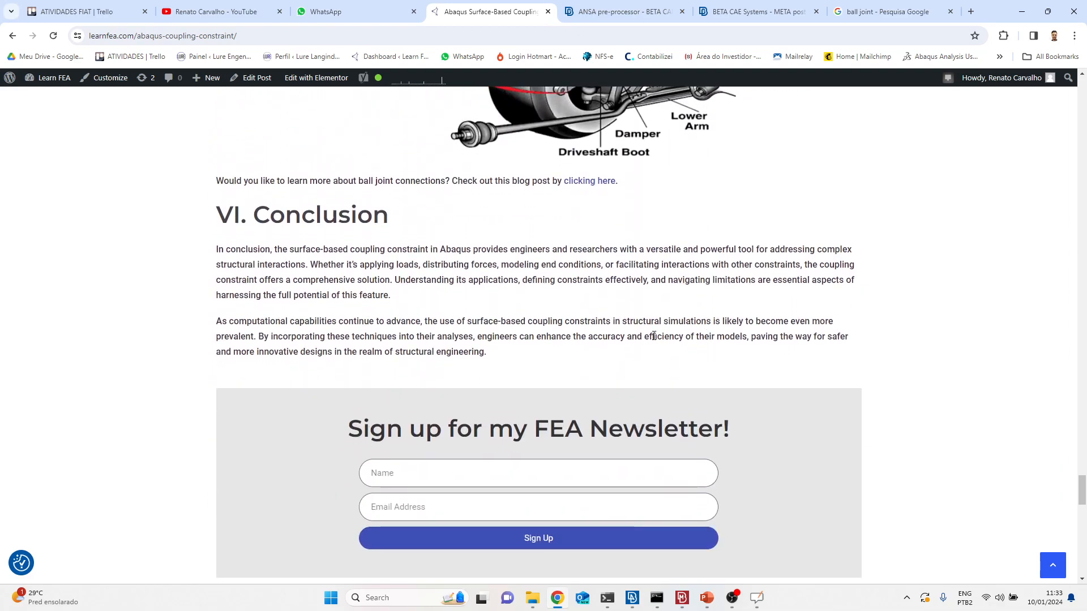
{"action": "key", "text": "alt+Tab"}
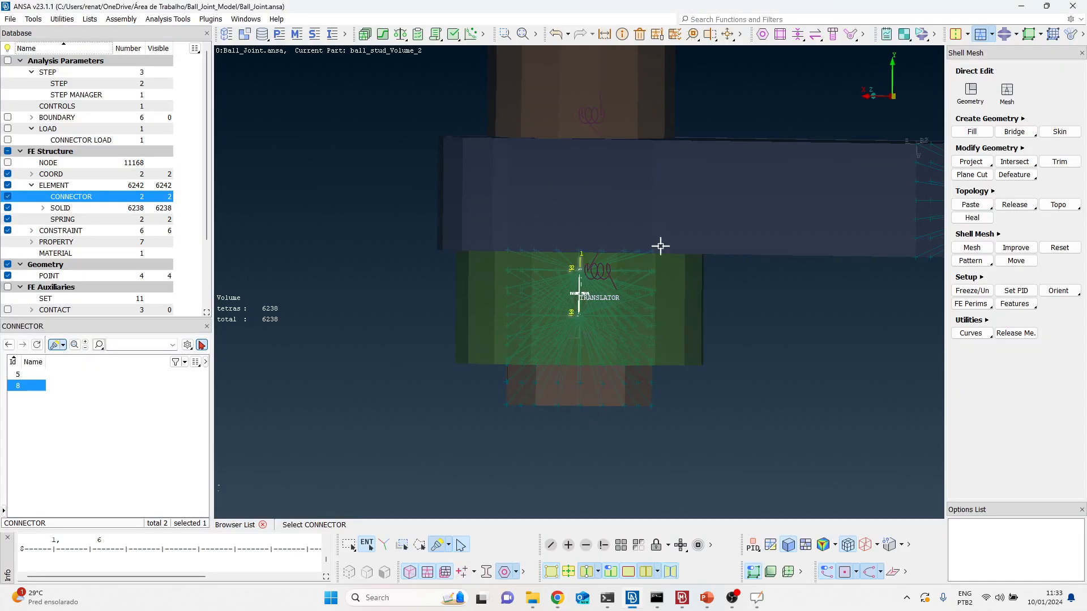
{"action": "key", "text": "alt+Tab"}
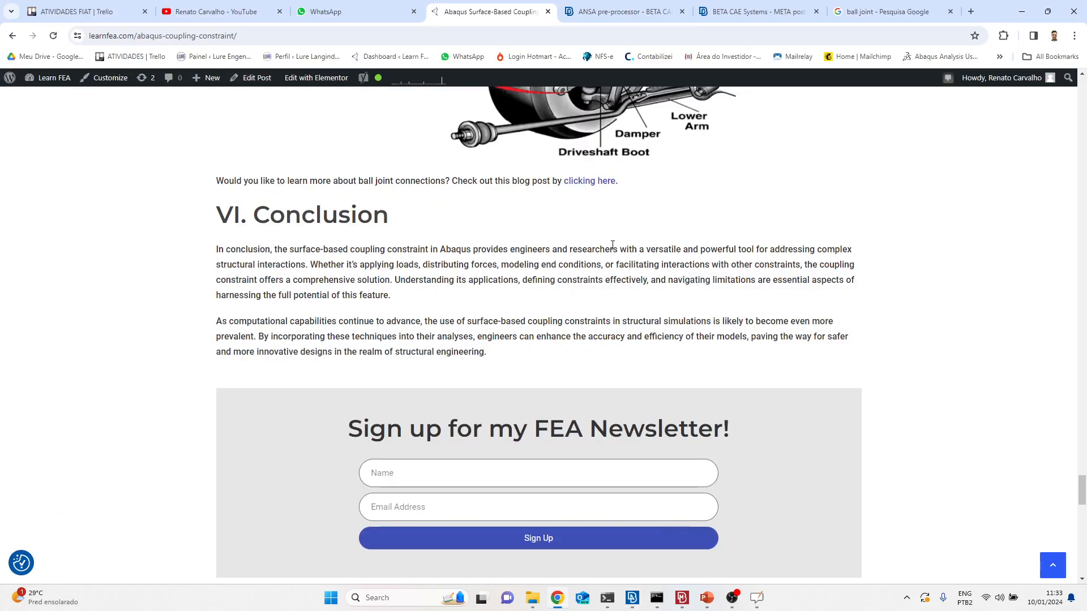
{"action": "scroll", "coordinate": [613, 245], "scroll_direction": "up", "scroll_amount": 20}
{"action": "scroll", "coordinate": [559, 316], "scroll_direction": "up", "scroll_amount": 18}
{"action": "scroll", "coordinate": [535, 323], "scroll_direction": "up", "scroll_amount": 10}
{"action": "scroll", "coordinate": [492, 289], "scroll_direction": "down", "scroll_amount": 20}
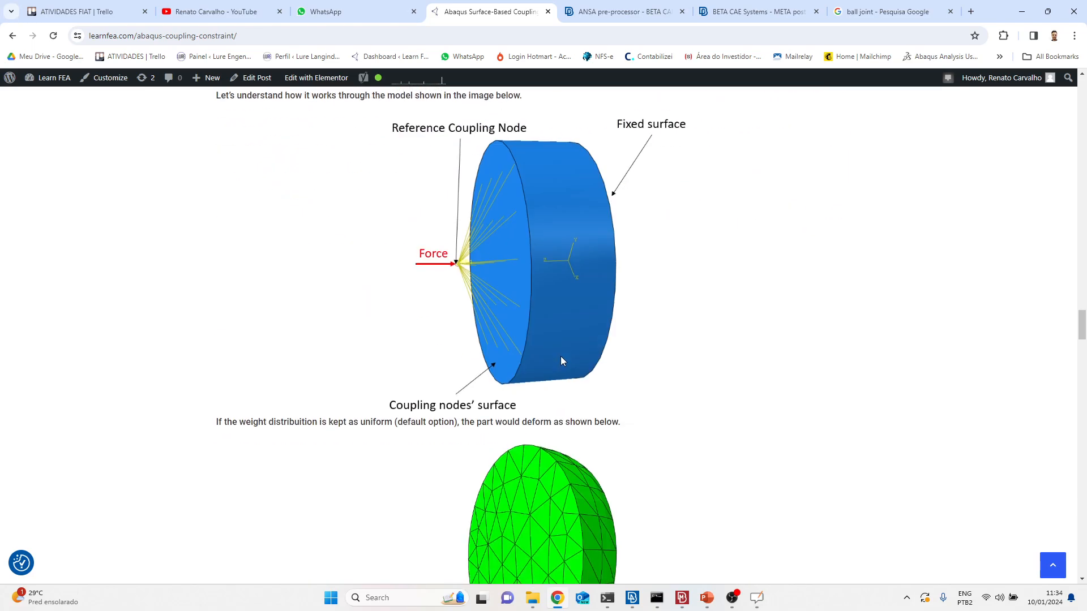
{"action": "scroll", "coordinate": [532, 350], "scroll_direction": "down", "scroll_amount": 5}
{"action": "scroll", "coordinate": [531, 345], "scroll_direction": "up", "scroll_amount": 20}
{"action": "scroll", "coordinate": [530, 339], "scroll_direction": "down", "scroll_amount": 20}
{"action": "scroll", "coordinate": [529, 340], "scroll_direction": "up", "scroll_amount": 4}
{"action": "scroll", "coordinate": [493, 255], "scroll_direction": "down", "scroll_amount": 3}
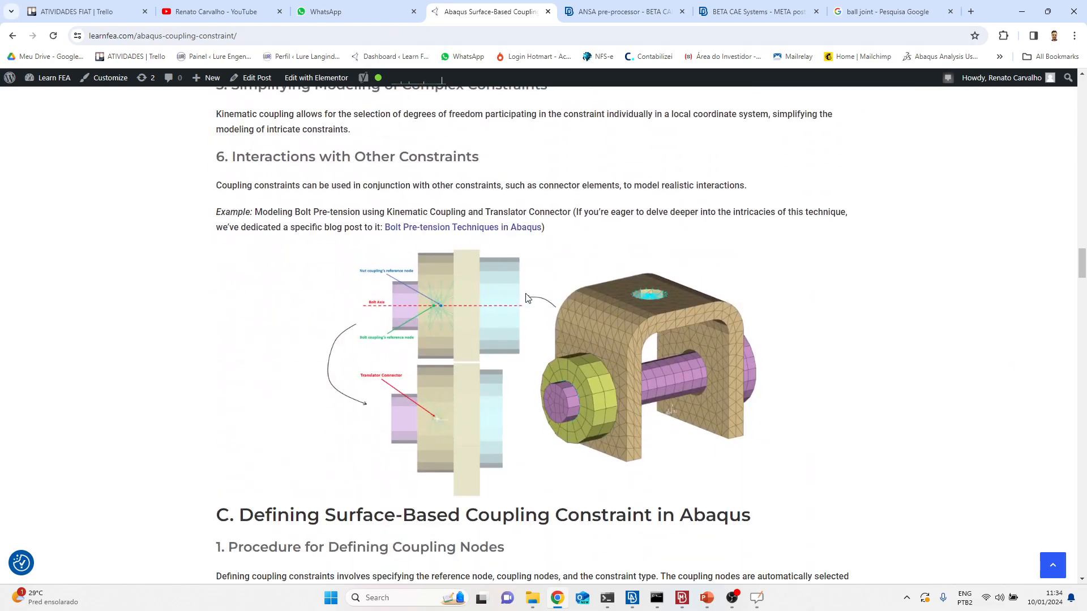
Step: Open the linked "Bolt Pre-tension Techniques in Abaqus" post in a new browser tab and skim it
{"action": "right_click", "coordinate": [417, 232]}
{"action": "left_click", "coordinate": [432, 239]}
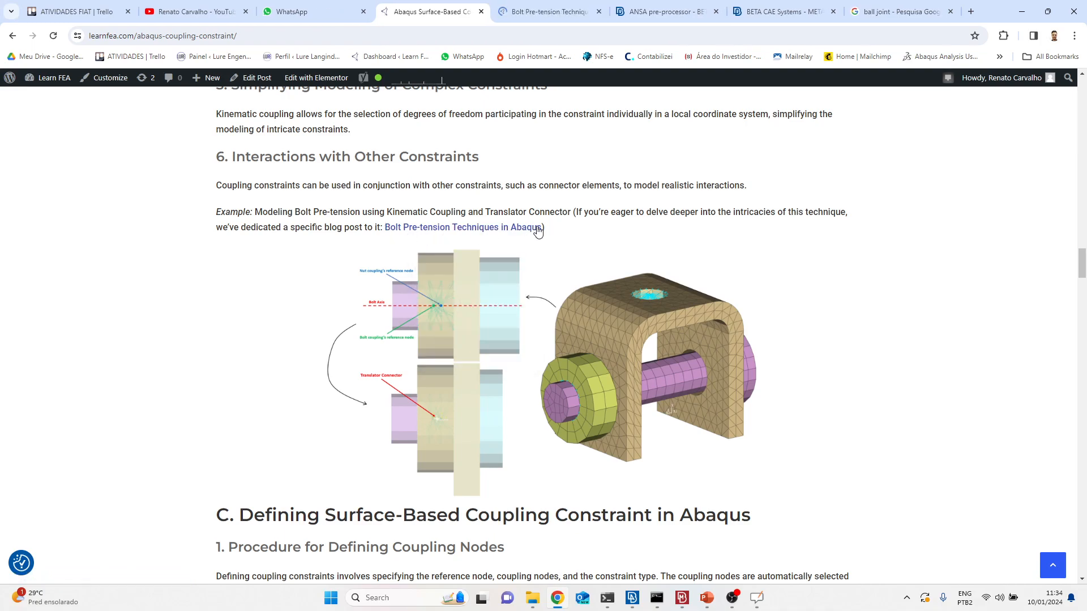
{"action": "left_click", "coordinate": [544, 11]}
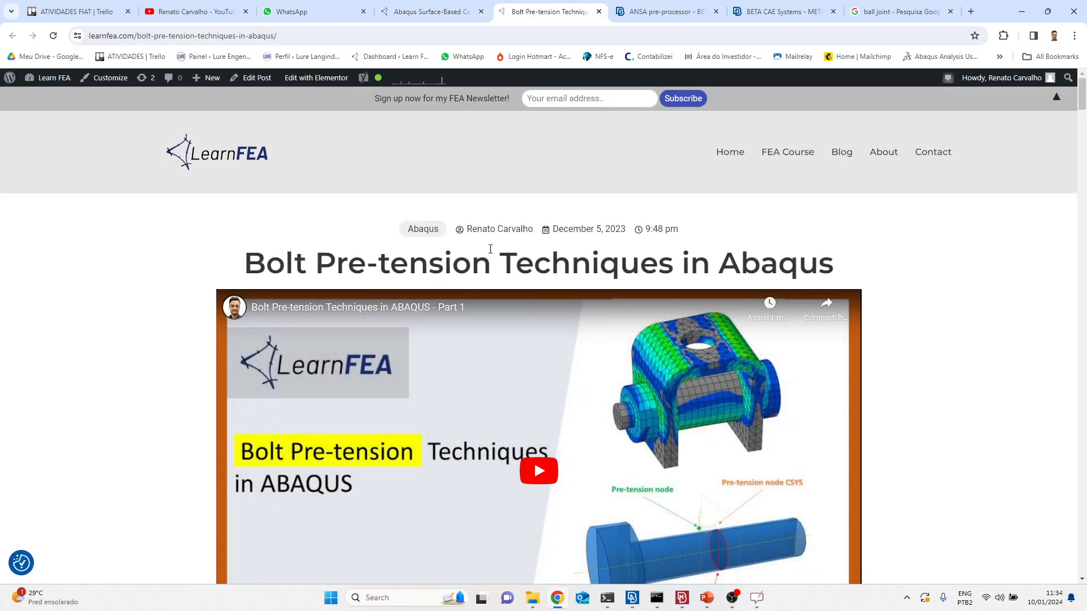
{"action": "scroll", "coordinate": [731, 446], "scroll_direction": "down", "scroll_amount": 9}
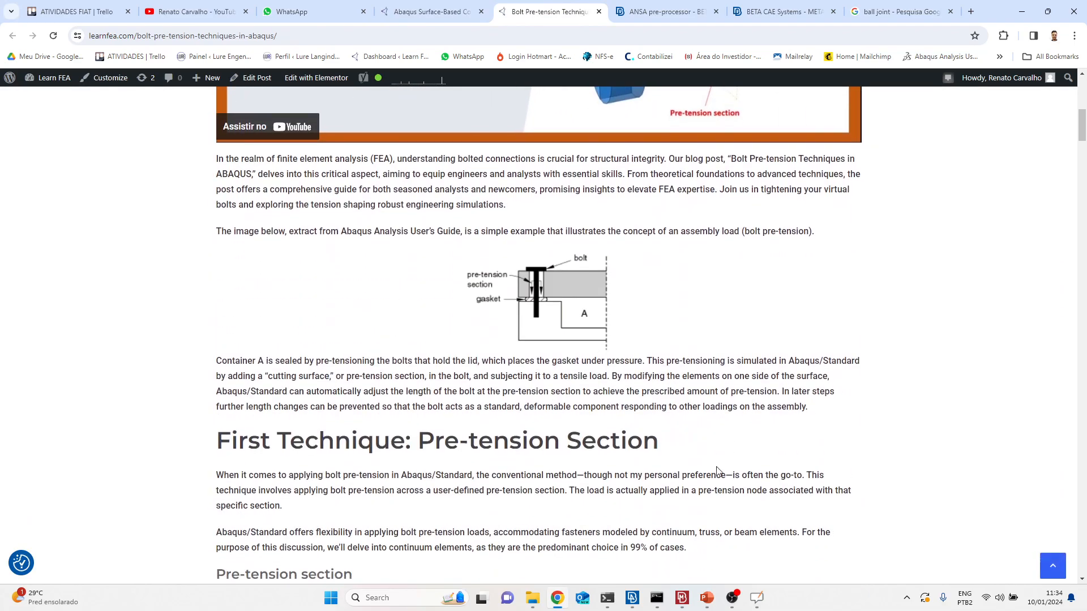
{"action": "scroll", "coordinate": [387, 306], "scroll_direction": "down", "scroll_amount": 5}
{"action": "scroll", "coordinate": [365, 264], "scroll_direction": "up", "scroll_amount": 14}
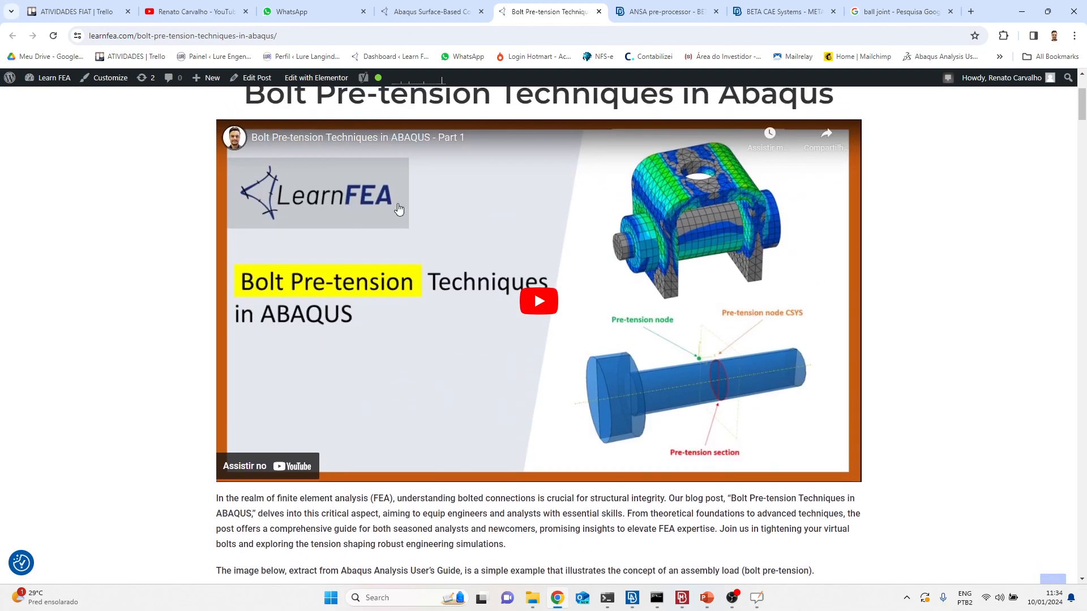
Step: Switch back to ANSA, leave the connector selection, and examine the region where the ball stud head sits in its housing from below
{"action": "key", "text": "alt+Tab"}
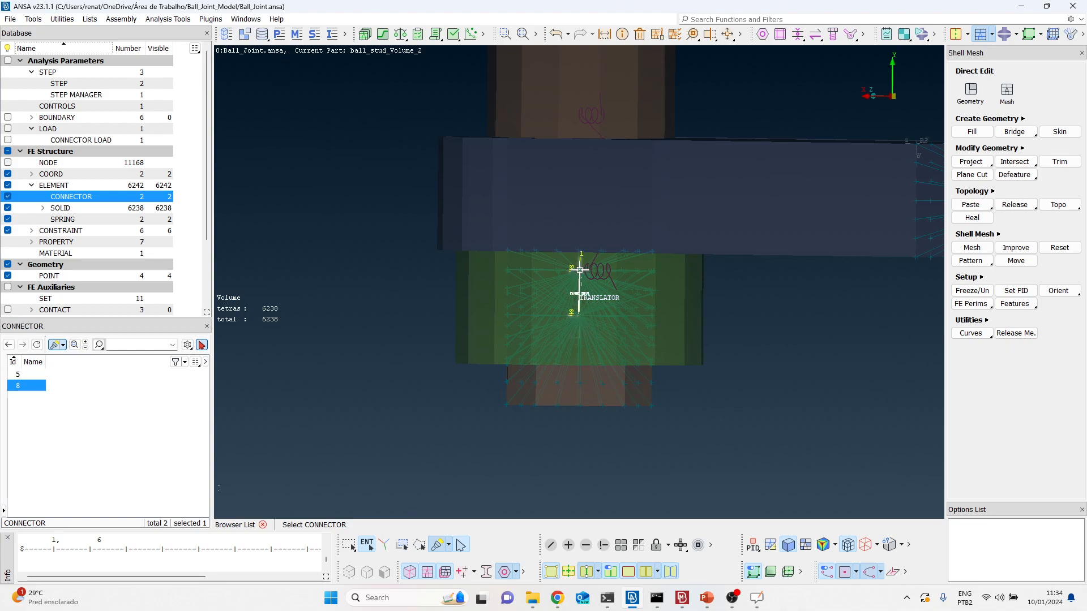
{"action": "scroll", "coordinate": [605, 350], "scroll_direction": "down", "scroll_amount": 5}
{"action": "scroll", "coordinate": [604, 351], "scroll_direction": "up", "scroll_amount": 5}
{"action": "middle_click", "coordinate": [568, 450]}
{"action": "scroll", "coordinate": [566, 450], "scroll_direction": "down", "scroll_amount": 4}
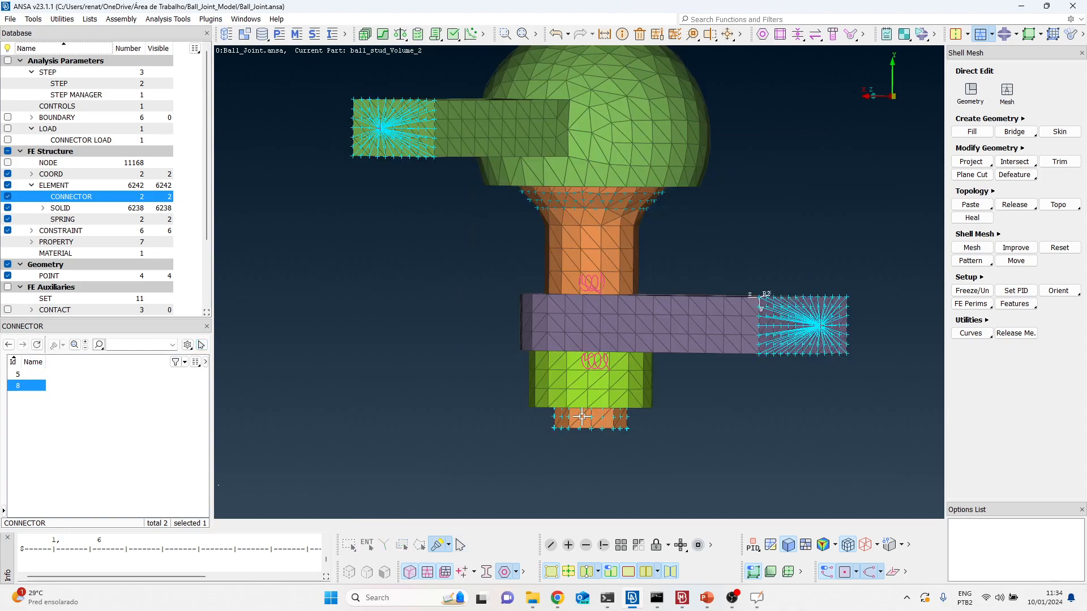
{"action": "mouse_move", "coordinate": [604, 368]}
{"action": "left_mouse_down", "text": "ctrl"}
{"action": "mouse_move", "coordinate": [606, 345]}
{"action": "mouse_move", "coordinate": [601, 362]}
{"action": "left_mouse_up", "text": "ctrl"}
{"action": "scroll", "coordinate": [597, 430], "scroll_direction": "down", "scroll_amount": 4}
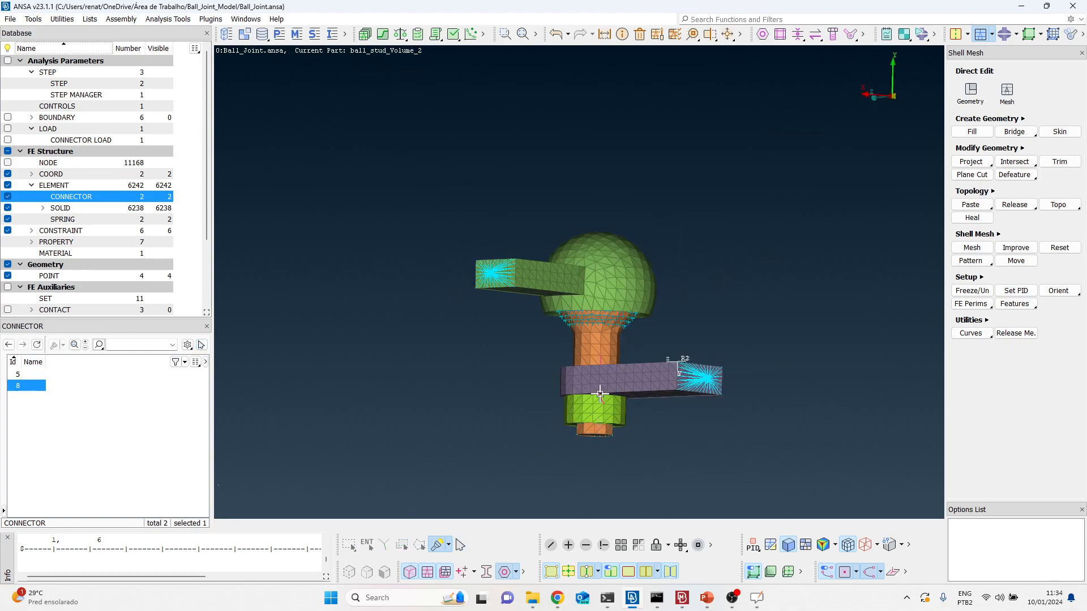
{"action": "scroll", "coordinate": [599, 292], "scroll_direction": "up", "scroll_amount": 7}
{"action": "left_click_drag", "start_coordinate": [644, 320], "coordinate": [647, 307], "text": "ctrl"}
{"action": "scroll", "coordinate": [556, 281], "scroll_direction": "down", "scroll_amount": 4}
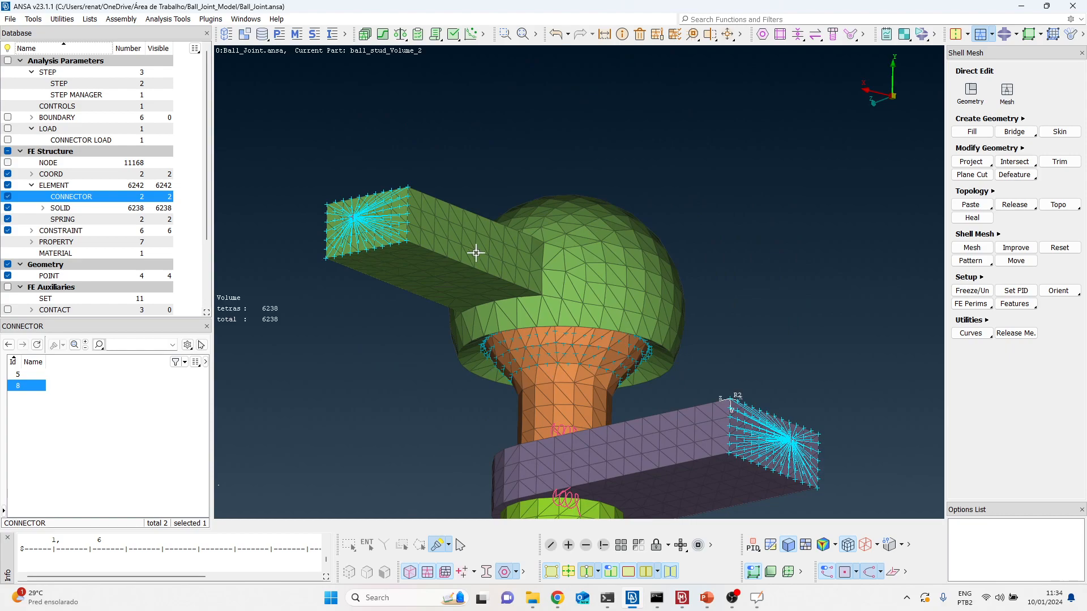
{"action": "scroll", "coordinate": [619, 373], "scroll_direction": "up", "scroll_amount": 3}
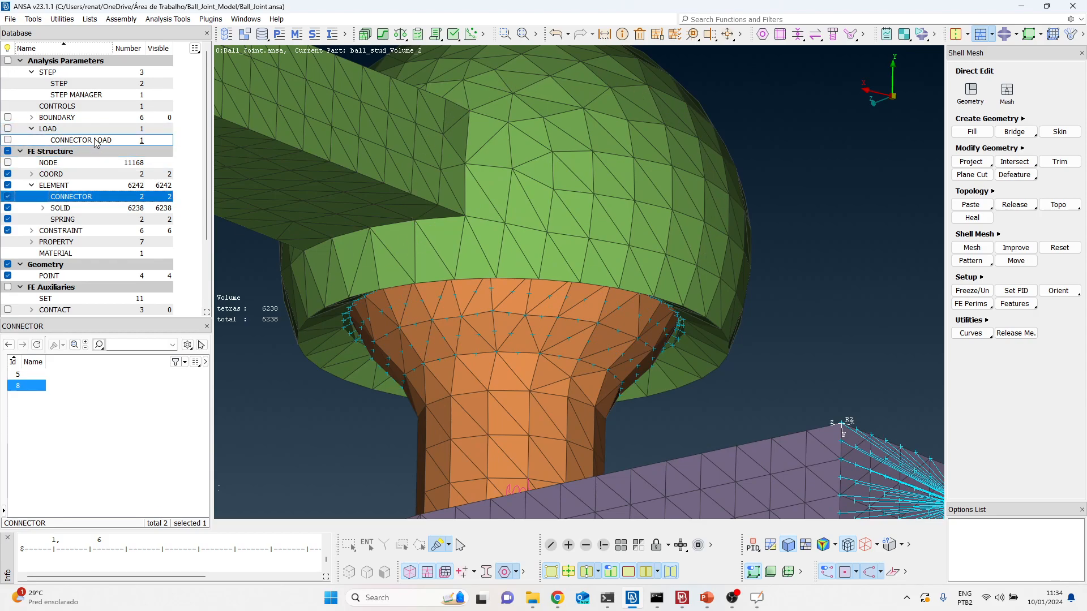
{"action": "left_click", "coordinate": [85, 231]}
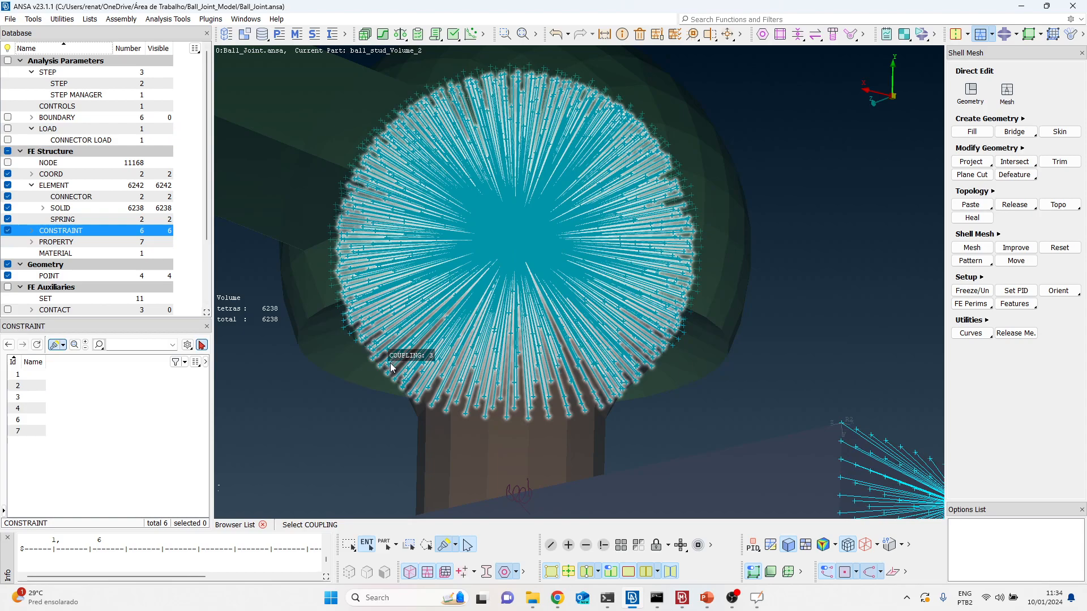
{"action": "scroll", "coordinate": [465, 344], "scroll_direction": "down", "scroll_amount": 5}
{"action": "middle_click", "coordinate": [503, 341]}
Step: Isolate the ball stud and display the couplings attached to it, with the stud head in close view
{"action": "left_click", "coordinate": [603, 544]}
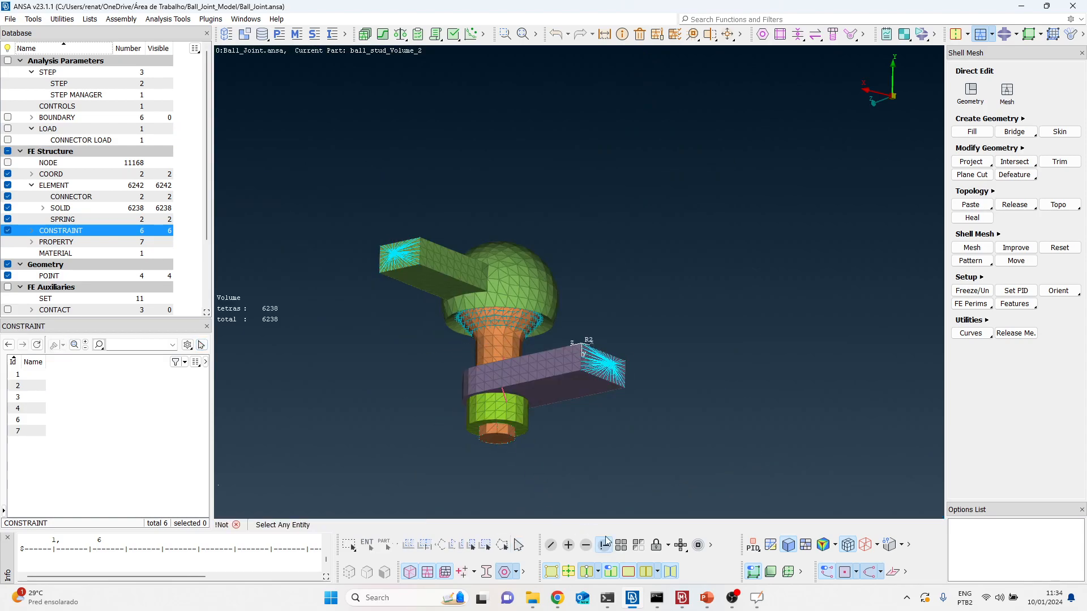
{"action": "left_click", "coordinate": [493, 346]}
{"action": "middle_click", "coordinate": [493, 346]}
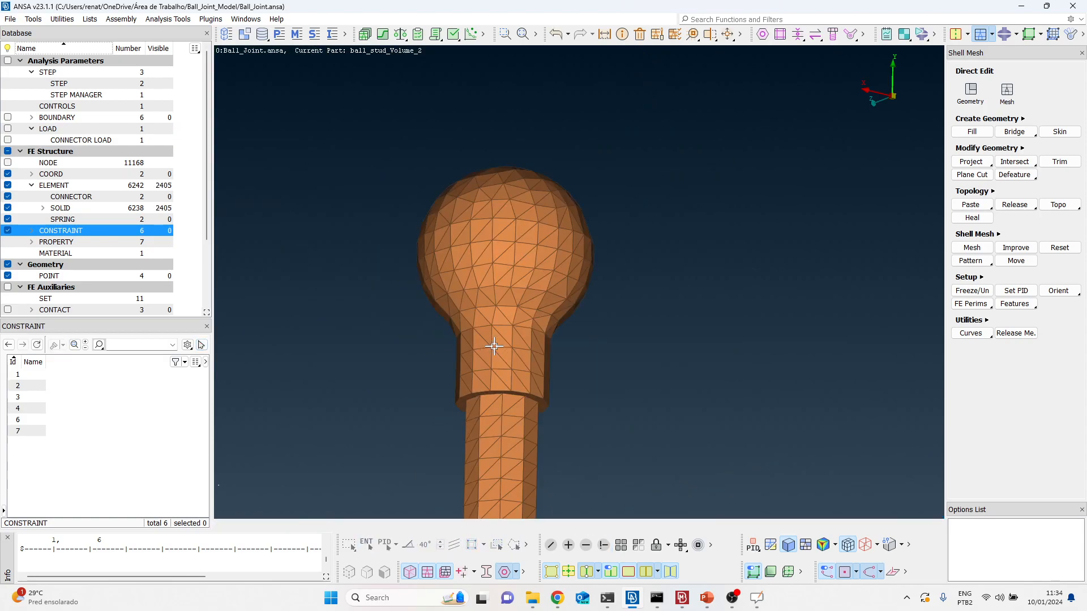
{"action": "left_click", "coordinate": [682, 546]}
{"action": "left_click", "coordinate": [715, 562]}
{"action": "scroll", "coordinate": [453, 201], "scroll_direction": "up", "scroll_amount": 3}
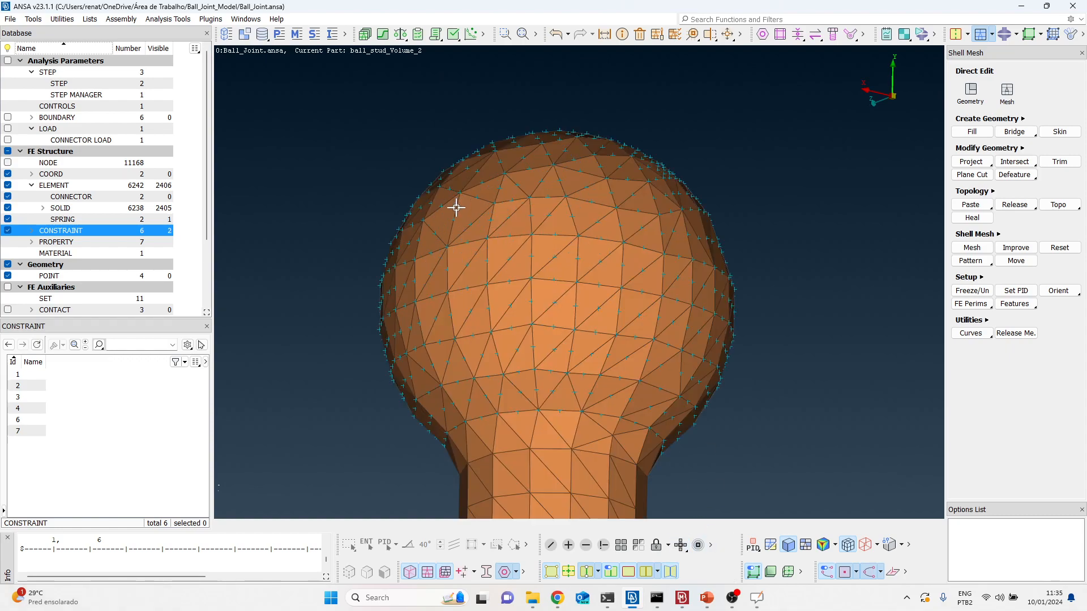
{"action": "left_click_drag", "start_coordinate": [642, 297], "coordinate": [624, 267], "text": "ctrl"}
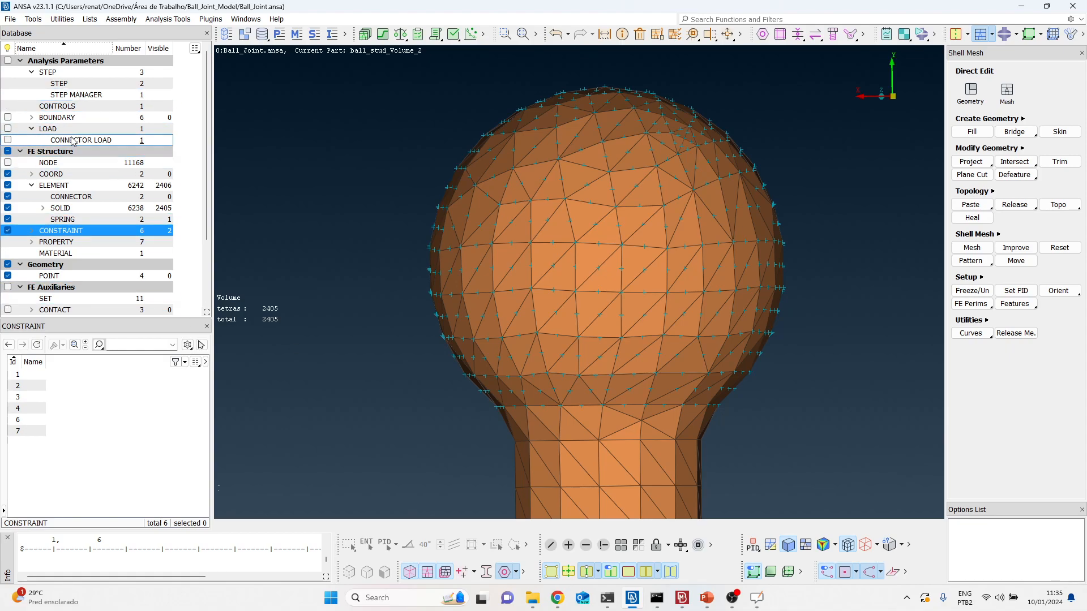
Step: List the constraints, pick the coupling on the ball stud head and inspect its nodes from several angles
{"action": "double_click", "coordinate": [66, 231]}
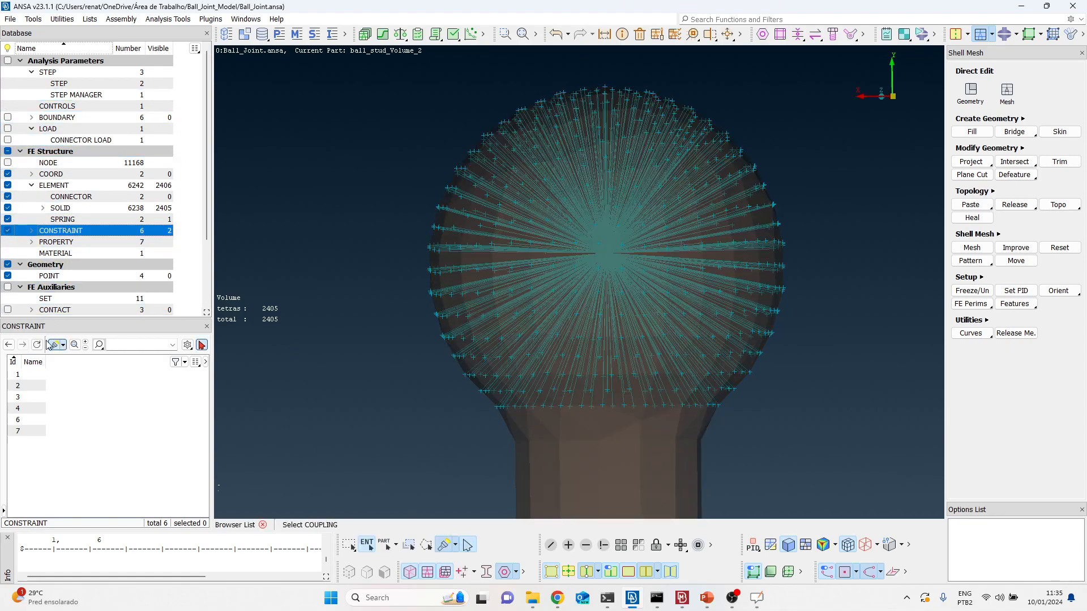
{"action": "left_click", "coordinate": [607, 238]}
{"action": "left_click_drag", "start_coordinate": [635, 248], "coordinate": [662, 286], "text": "ctrl"}
{"action": "scroll", "coordinate": [563, 204], "scroll_direction": "up", "scroll_amount": 3}
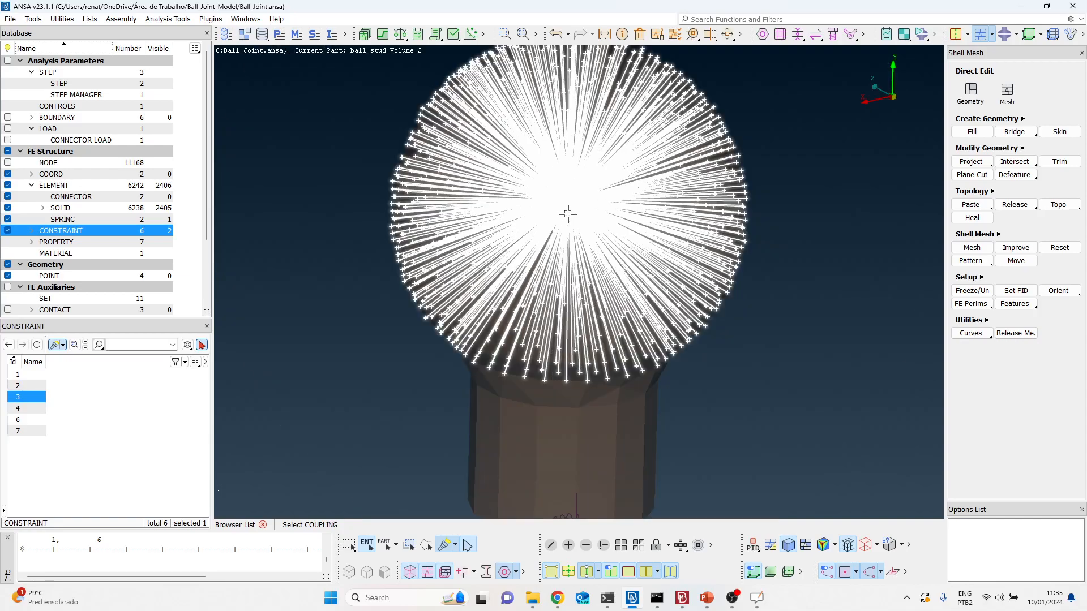
{"action": "scroll", "coordinate": [572, 193], "scroll_direction": "down", "scroll_amount": 5}
{"action": "left_click_drag", "start_coordinate": [556, 161], "coordinate": [593, 230], "text": "ctrl"}
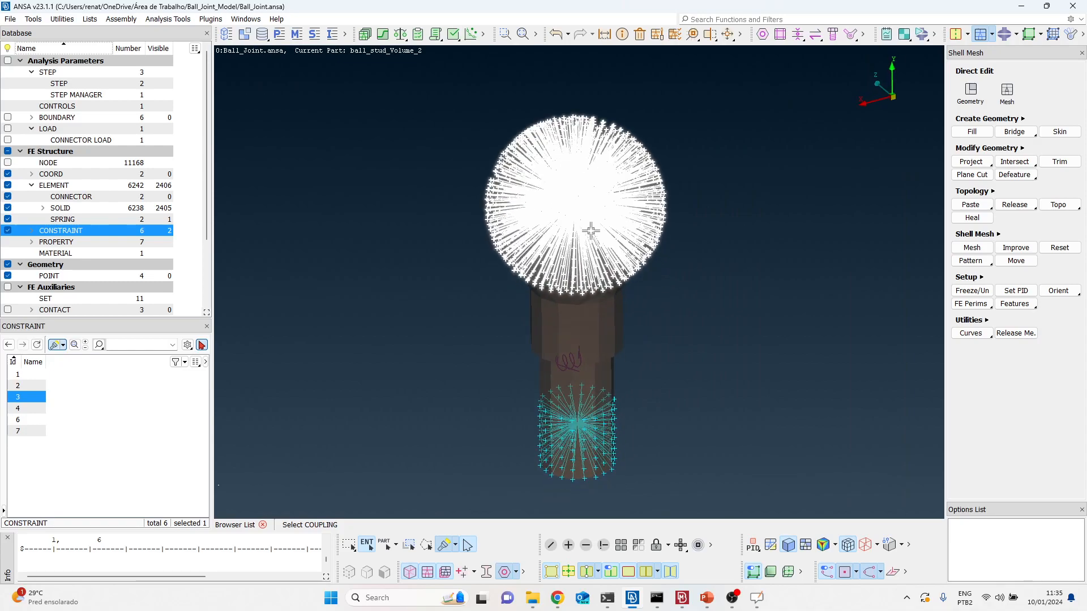
{"action": "scroll", "coordinate": [590, 218], "scroll_direction": "up", "scroll_amount": 3}
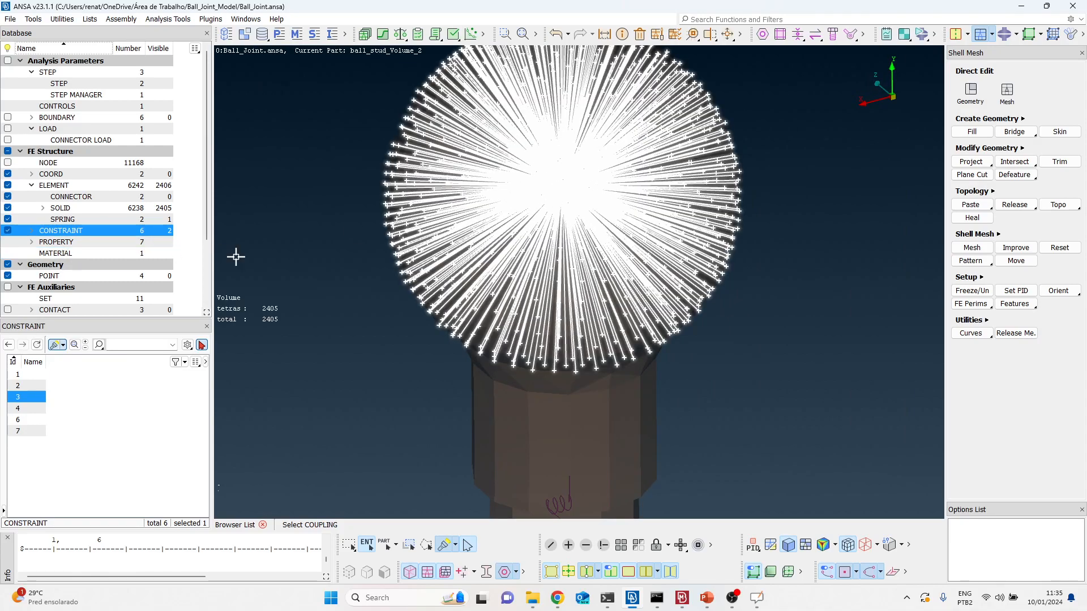
{"action": "scroll", "coordinate": [472, 257], "scroll_direction": "down", "scroll_amount": 3}
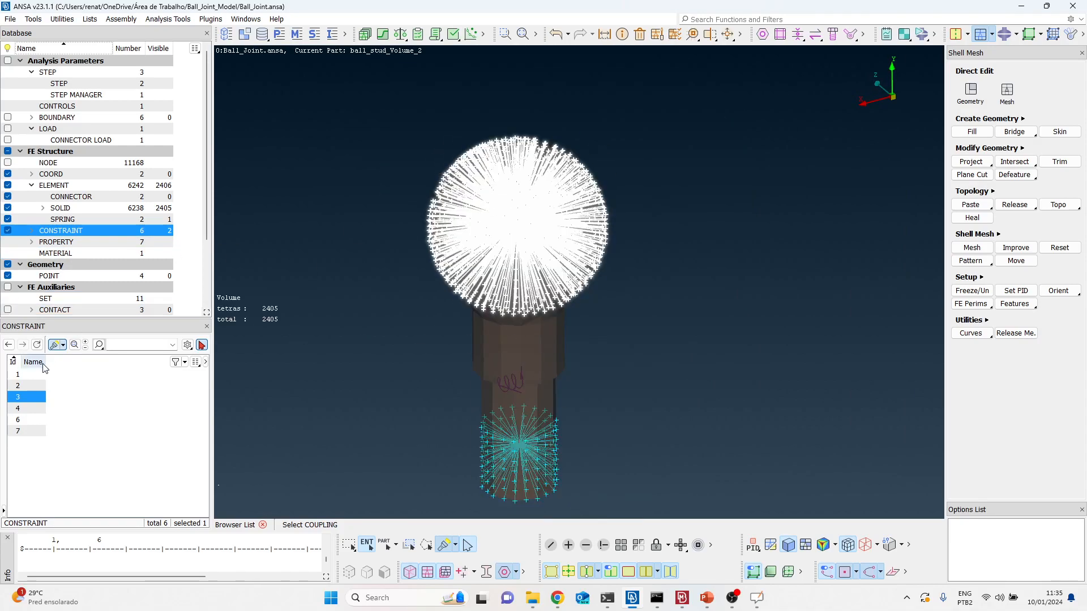
Step: Review the coupling type in the ball stud head coupling's properties, close them without changes and end the selection
{"action": "double_click", "coordinate": [23, 397]}
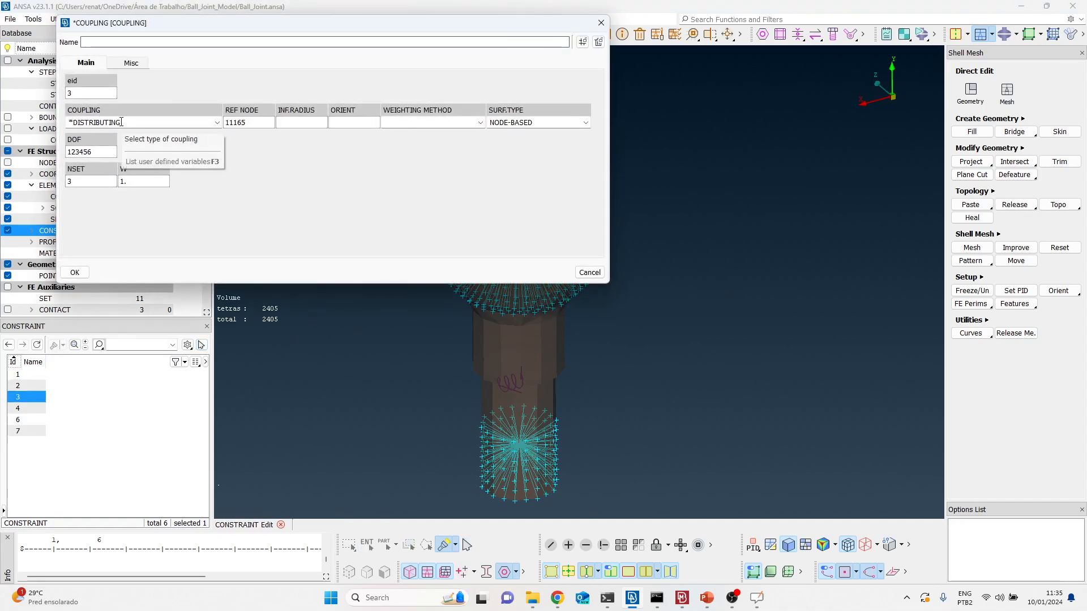
{"action": "key", "text": "Escape"}
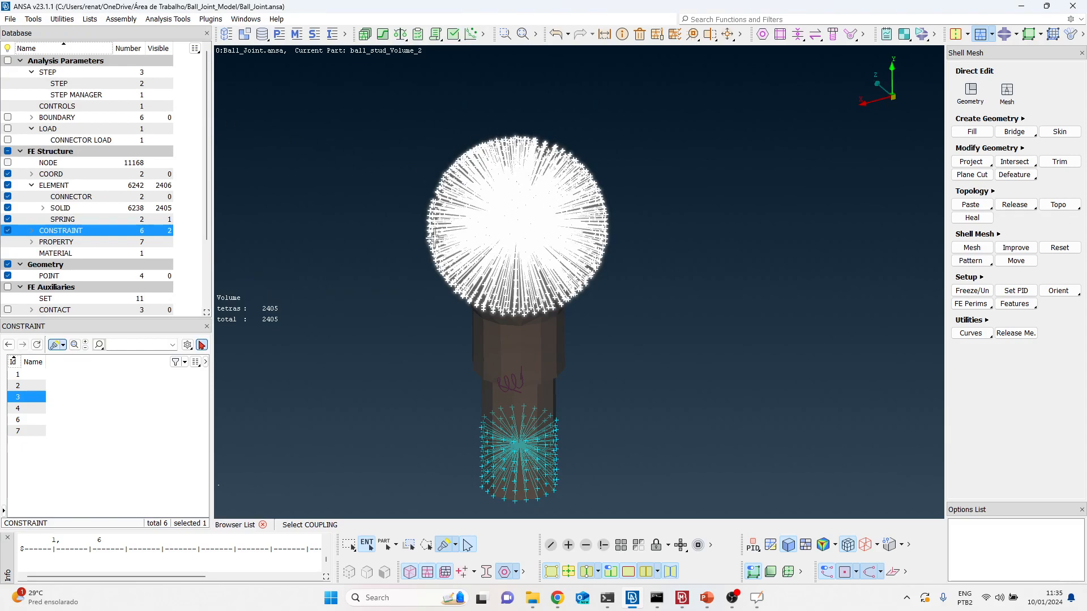
{"action": "scroll", "coordinate": [456, 294], "scroll_direction": "up", "scroll_amount": 4}
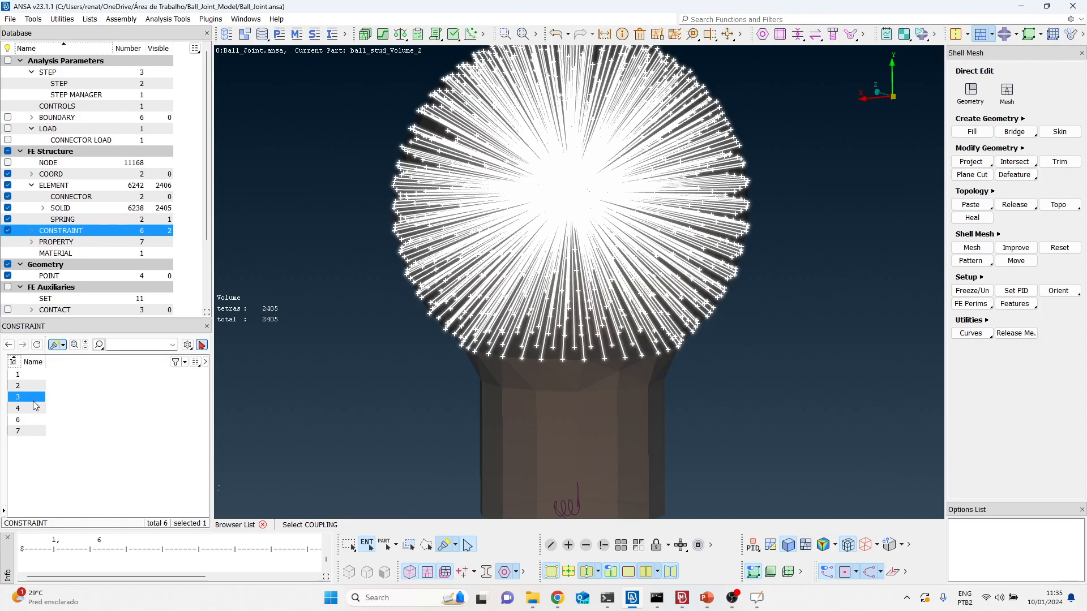
{"action": "middle_click", "coordinate": [562, 484]}
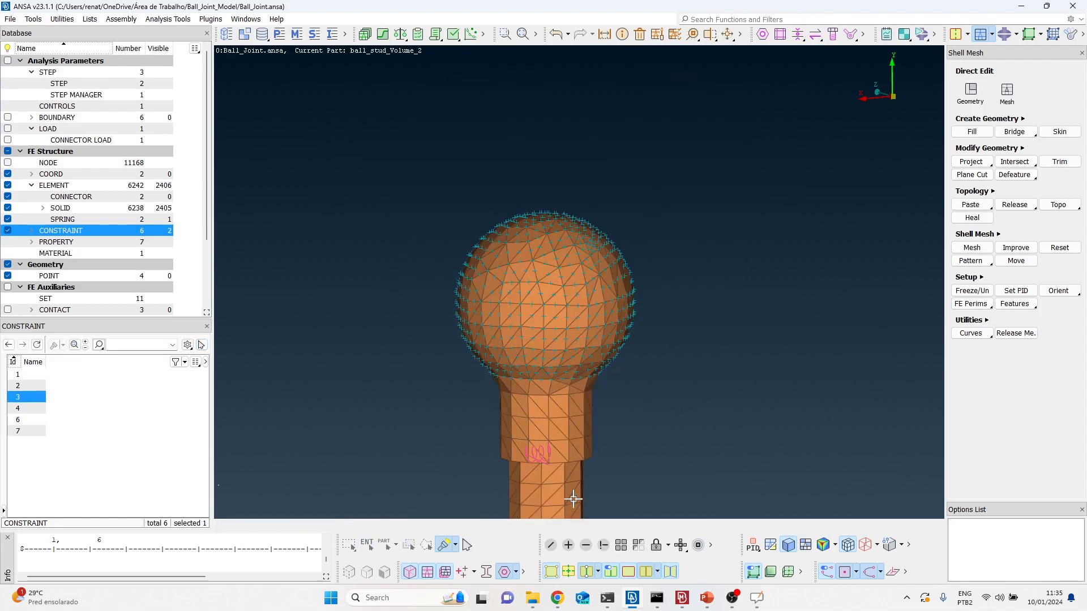
Step: Show the whole model, isolate the ball stud housing, and display the couplings attached to it, examining the one inside its socket
{"action": "left_click", "coordinate": [620, 547]}
{"action": "left_click", "coordinate": [605, 547]}
{"action": "left_click", "coordinate": [597, 297]}
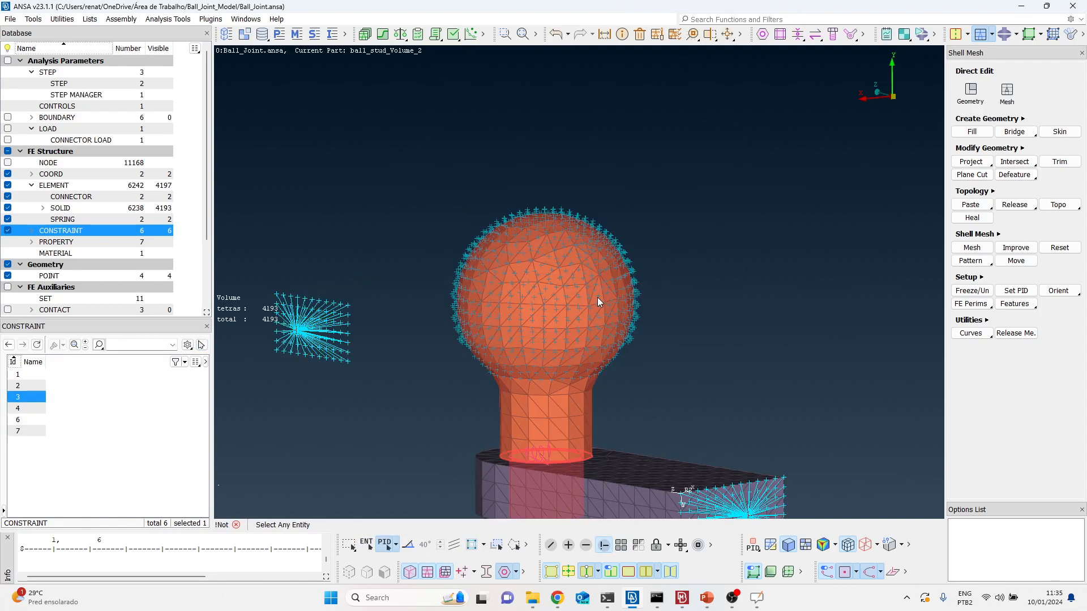
{"action": "middle_click", "coordinate": [597, 298]}
{"action": "left_click_drag", "start_coordinate": [596, 297], "coordinate": [587, 210], "text": "ctrl"}
{"action": "left_click", "coordinate": [682, 546]}
{"action": "left_click", "coordinate": [698, 561]}
{"action": "scroll", "coordinate": [627, 352], "scroll_direction": "down", "scroll_amount": 4}
{"action": "scroll", "coordinate": [627, 352], "scroll_direction": "up", "scroll_amount": 10}
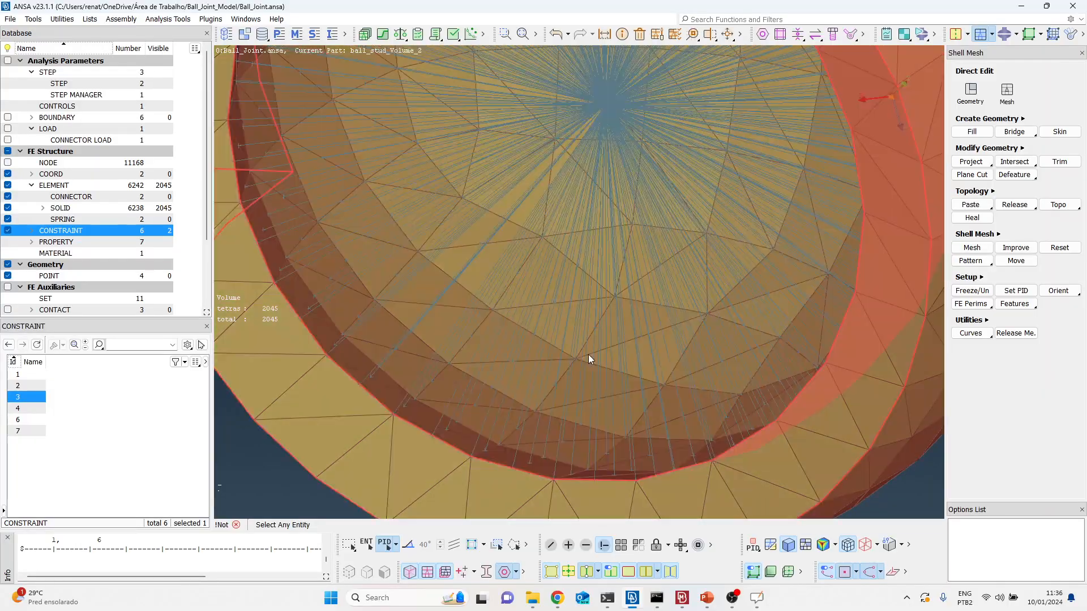
{"action": "scroll", "coordinate": [543, 413], "scroll_direction": "down", "scroll_amount": 3}
{"action": "scroll", "coordinate": [481, 433], "scroll_direction": "down", "scroll_amount": 5}
Step: List the solid facets, pick the housing socket's inner surface with a 40° feature angle, and inspect it with the coupling from several angles
{"action": "scroll", "coordinate": [62, 231], "scroll_direction": "down", "scroll_amount": 2}
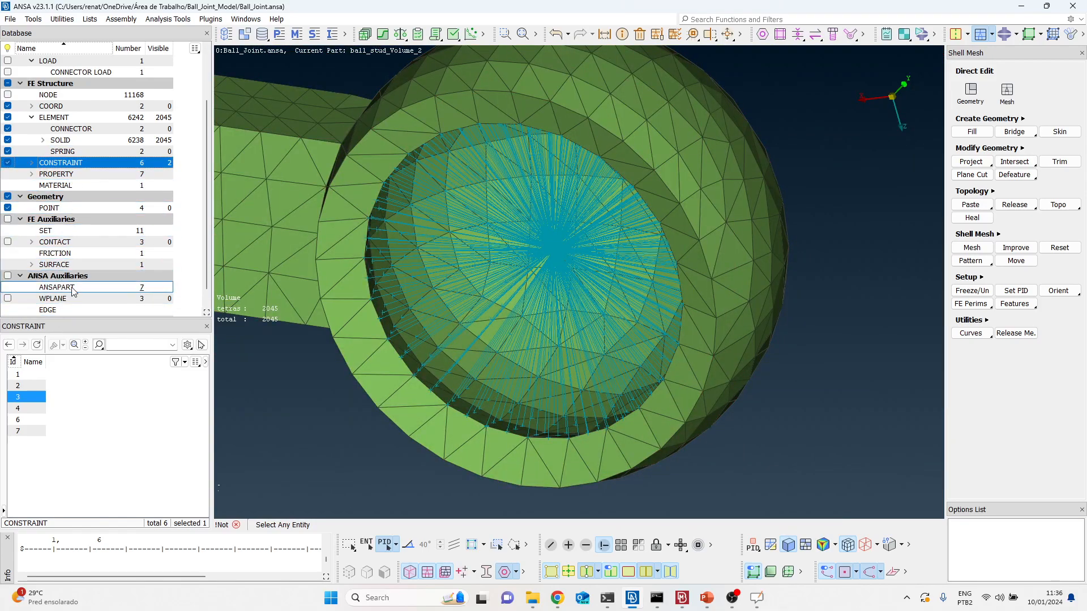
{"action": "scroll", "coordinate": [83, 245], "scroll_direction": "down", "scroll_amount": 1}
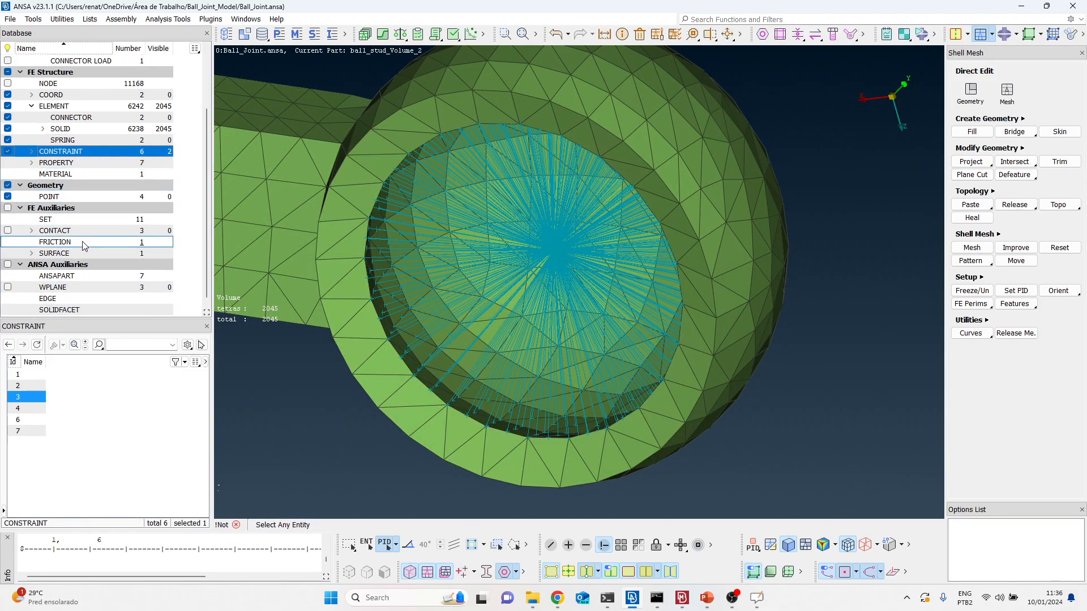
{"action": "left_click", "coordinate": [82, 310]}
{"action": "left_click", "coordinate": [408, 544]}
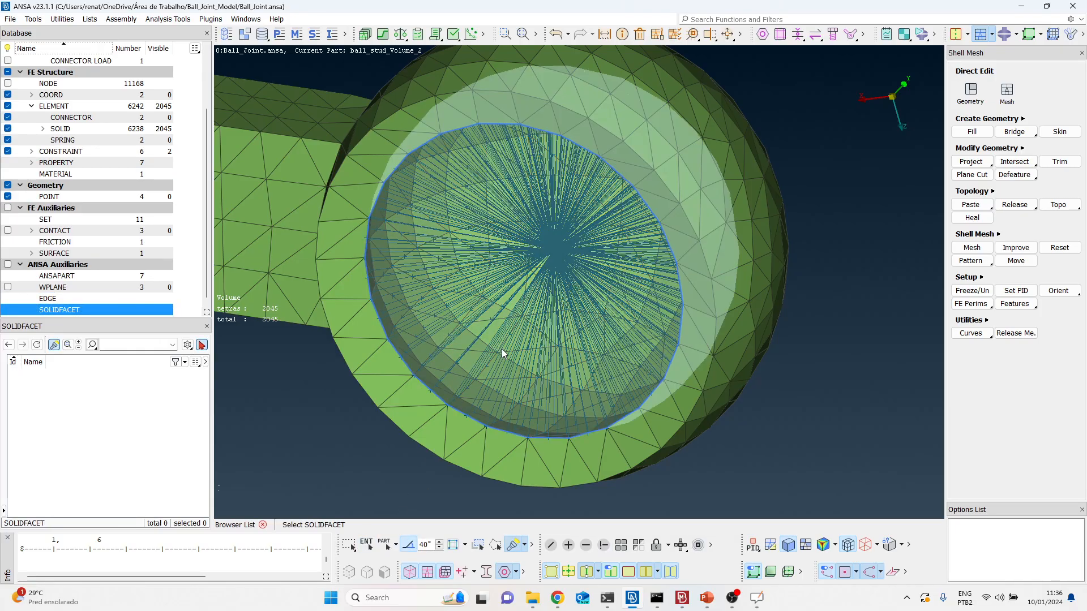
{"action": "left_click", "coordinate": [502, 350]}
{"action": "left_click_drag", "start_coordinate": [618, 359], "coordinate": [611, 286], "text": "ctrl"}
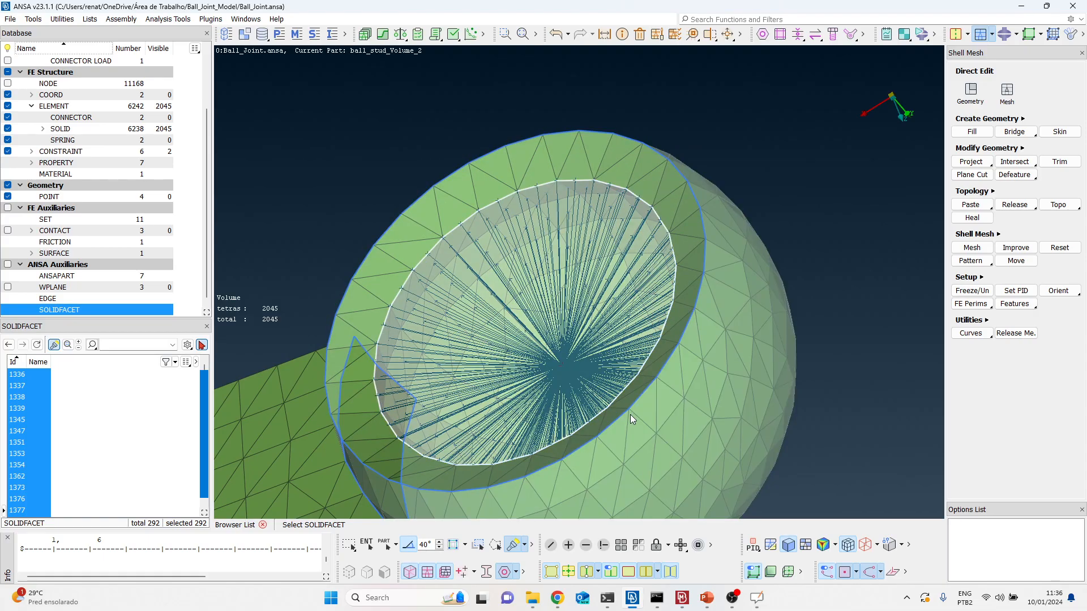
{"action": "mouse_move", "coordinate": [615, 271]}
{"action": "left_mouse_down", "text": "ctrl"}
{"action": "mouse_move", "coordinate": [617, 307]}
{"action": "mouse_move", "coordinate": [621, 291]}
{"action": "left_mouse_up", "text": "ctrl"}
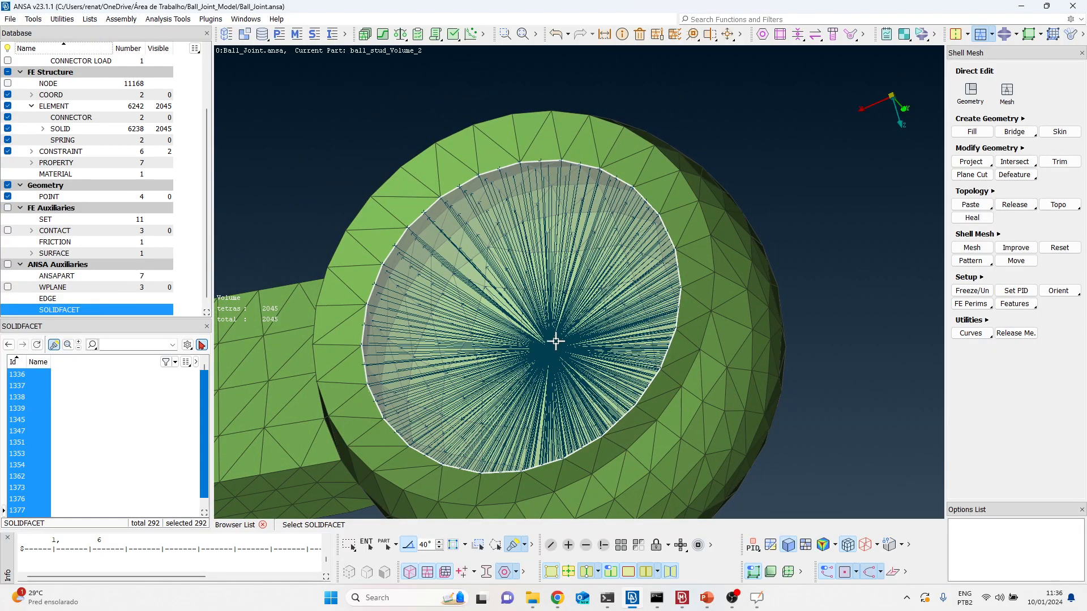
{"action": "scroll", "coordinate": [542, 362], "scroll_direction": "up", "scroll_amount": 5}
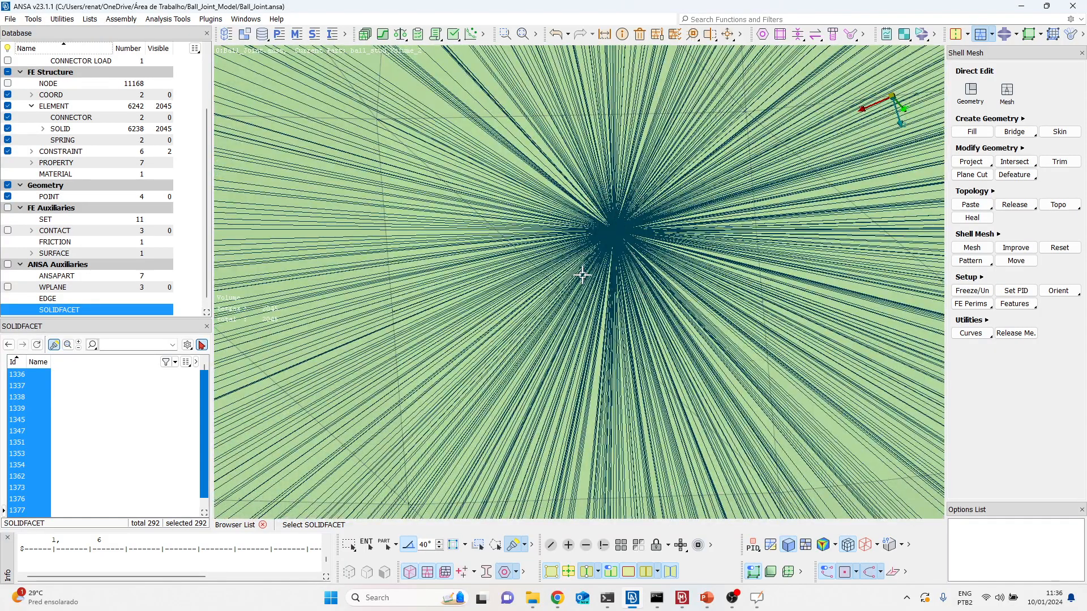
{"action": "scroll", "coordinate": [582, 275], "scroll_direction": "down", "scroll_amount": 8}
{"action": "scroll", "coordinate": [530, 305], "scroll_direction": "up", "scroll_amount": 3}
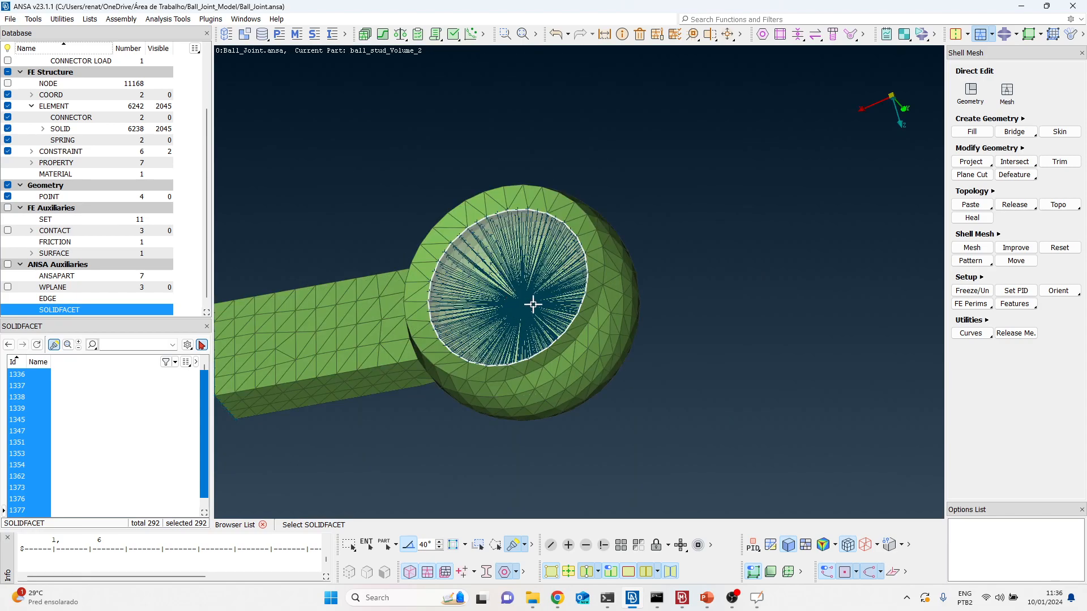
{"action": "left_click_drag", "start_coordinate": [535, 288], "coordinate": [577, 352], "text": "ctrl"}
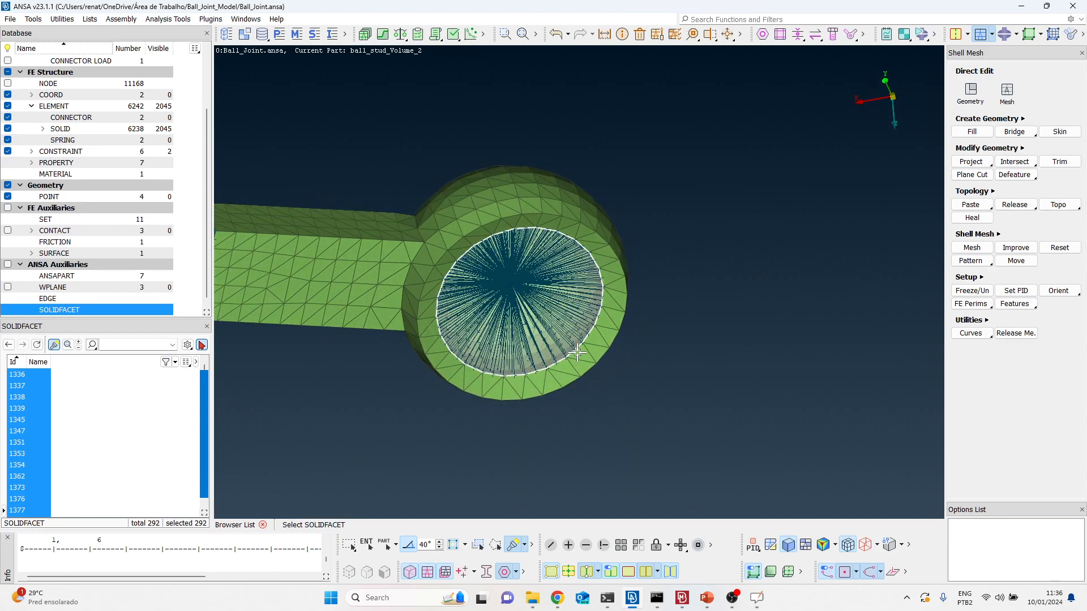
Step: Show the whole model again, with the housing, stud and bar in view, and end the solid facet selection
{"action": "left_click", "coordinate": [610, 233]}
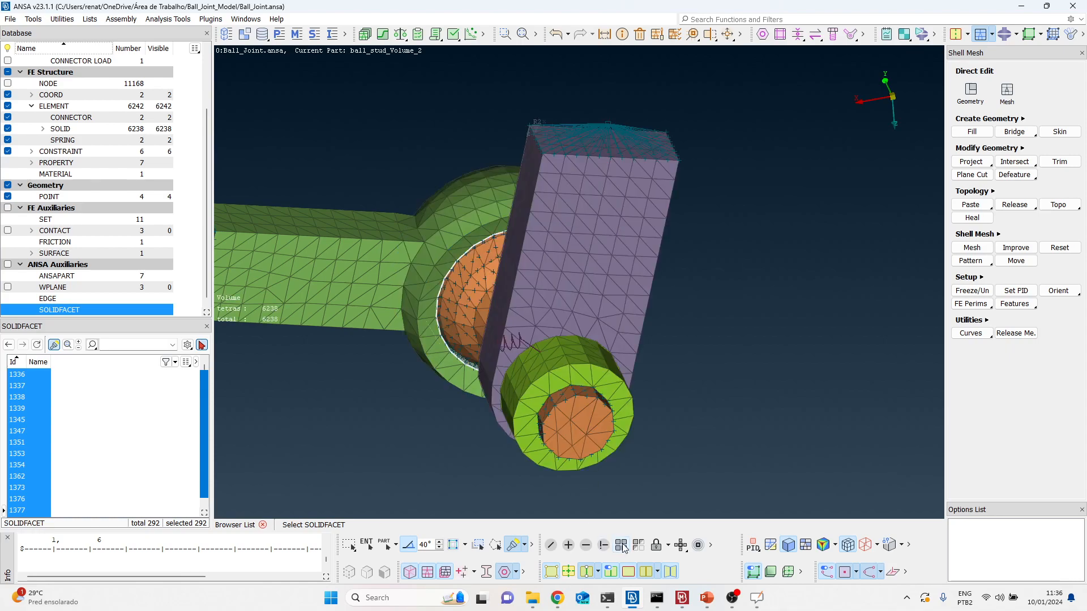
{"action": "left_click_drag", "start_coordinate": [563, 328], "coordinate": [614, 450], "text": "ctrl"}
{"action": "scroll", "coordinate": [614, 450], "scroll_direction": "down", "scroll_amount": 3}
{"action": "middle_click", "coordinate": [261, 85]}
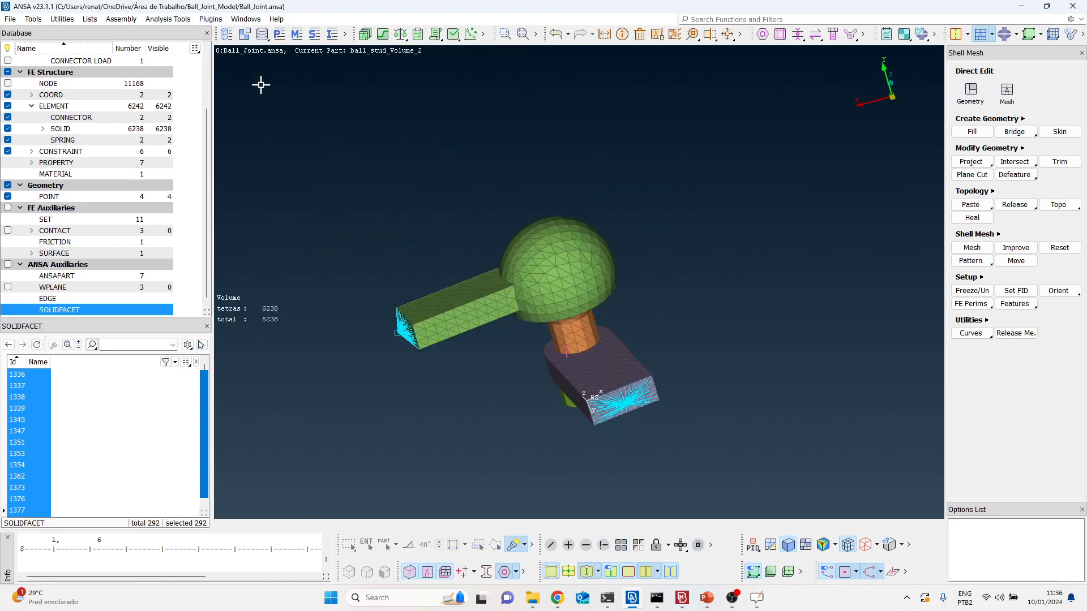
Step: Open the property list, pick the ball housing and the flat bar in the model to identify their properties, and clear the selection
{"action": "left_click", "coordinate": [280, 35]}
{"action": "left_click", "coordinate": [571, 262]}
{"action": "left_click", "coordinate": [612, 365]}
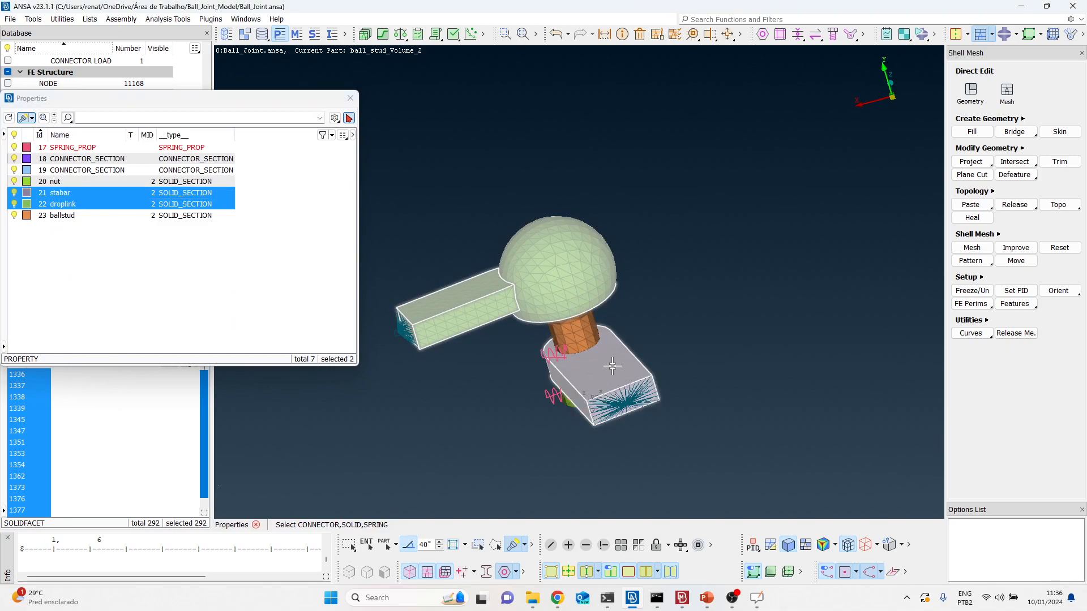
{"action": "scroll", "coordinate": [586, 352], "scroll_direction": "up", "scroll_amount": 3}
{"action": "middle_click", "coordinate": [586, 352]}
{"action": "left_click", "coordinate": [322, 311]}
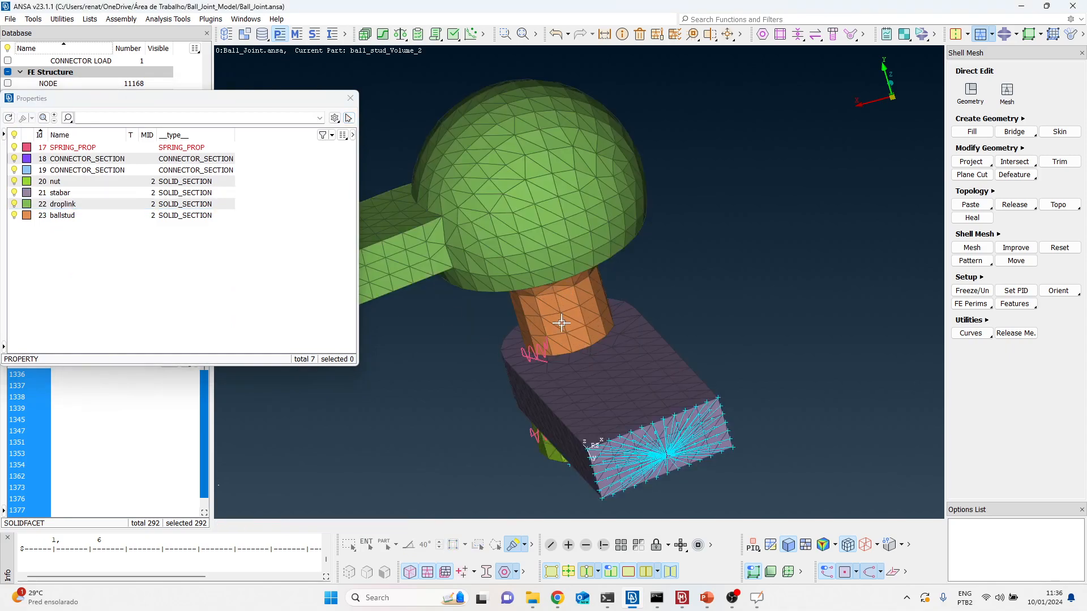
Step: Pick the ball stud in the model to identify its property, and close the property list
{"action": "left_click", "coordinate": [348, 118]}
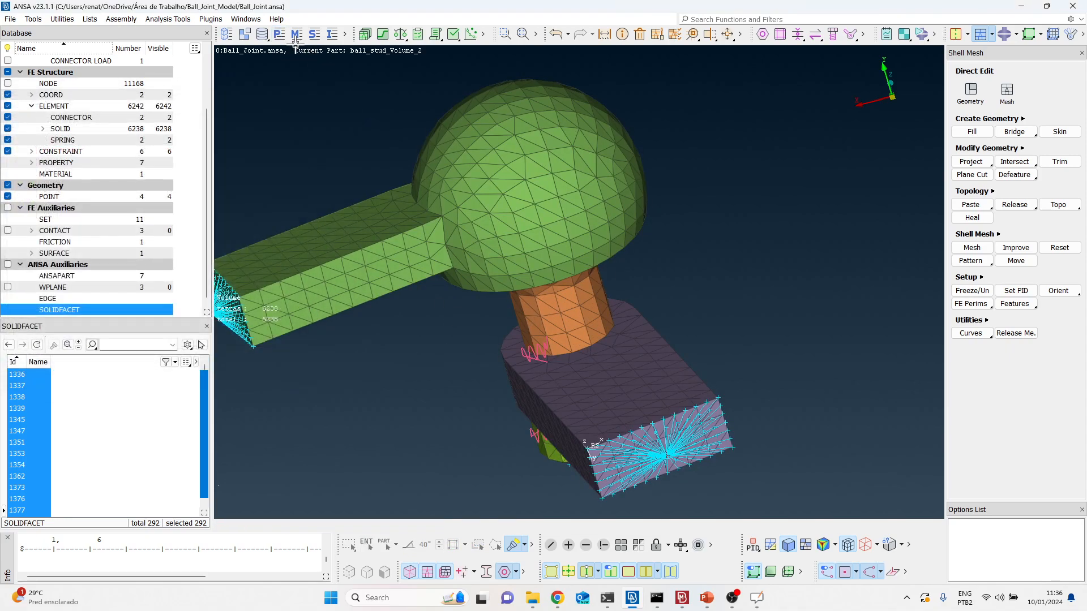
{"action": "left_click", "coordinate": [559, 331]}
{"action": "left_click_drag", "start_coordinate": [559, 332], "coordinate": [569, 304], "text": "ctrl"}
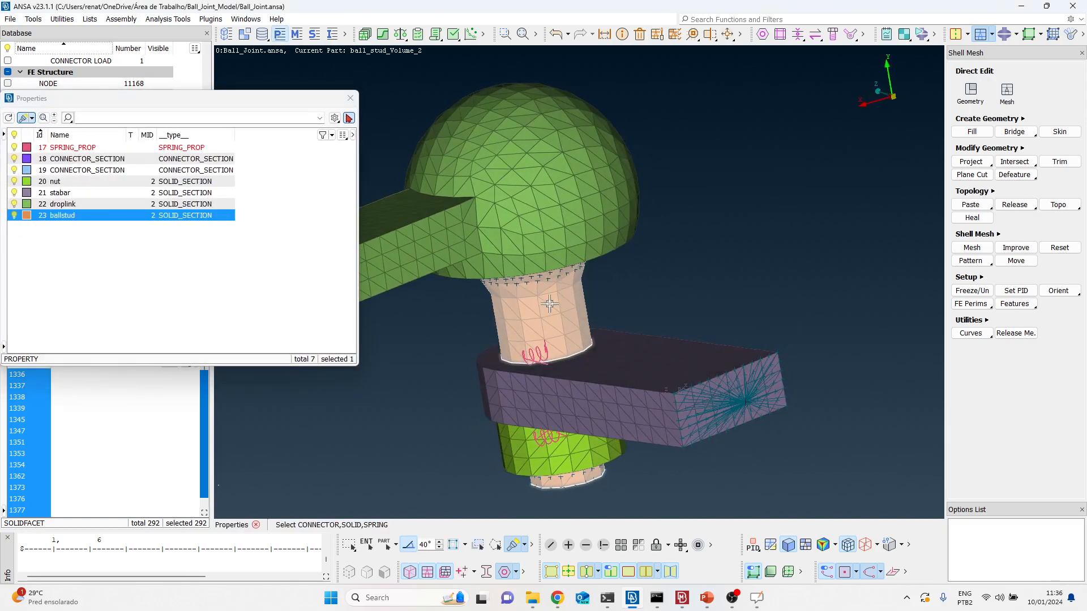
{"action": "left_click", "coordinate": [351, 98]}
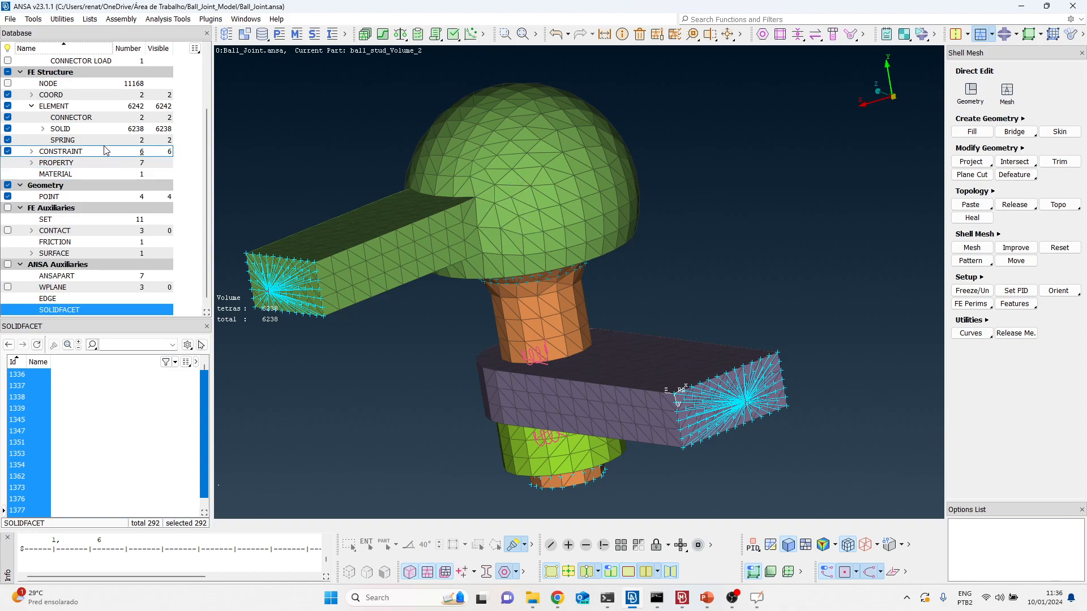
Step: List the connectors, highlight connector 5 inside the ball, and examine both of its end points in close view
{"action": "left_click", "coordinate": [94, 124]}
{"action": "left_click", "coordinate": [33, 375]}
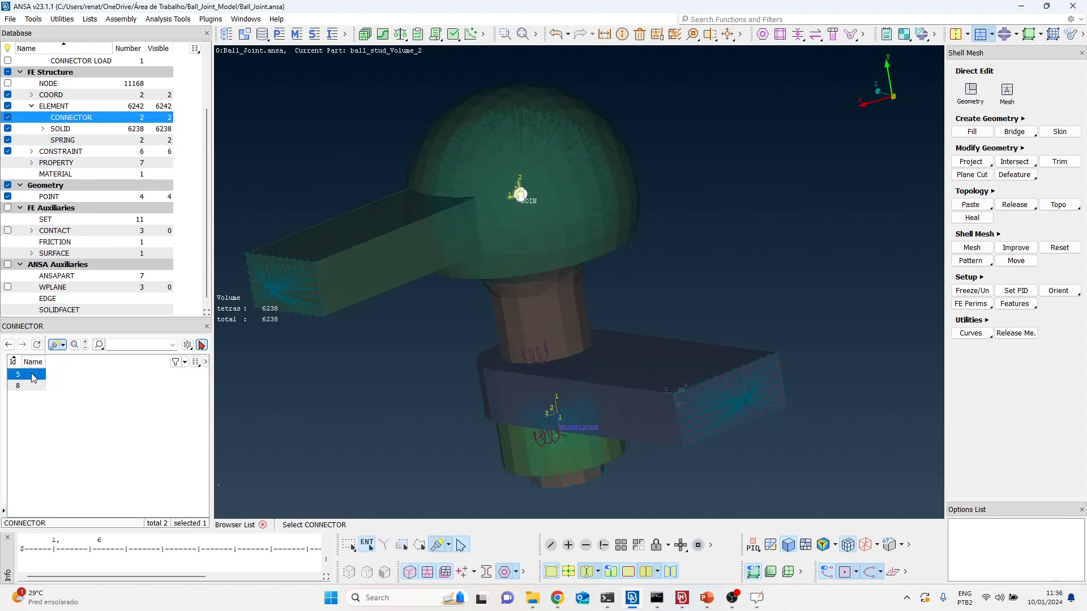
{"action": "scroll", "coordinate": [515, 190], "scroll_direction": "up", "scroll_amount": 5}
{"action": "scroll", "coordinate": [490, 226], "scroll_direction": "down", "scroll_amount": 1}
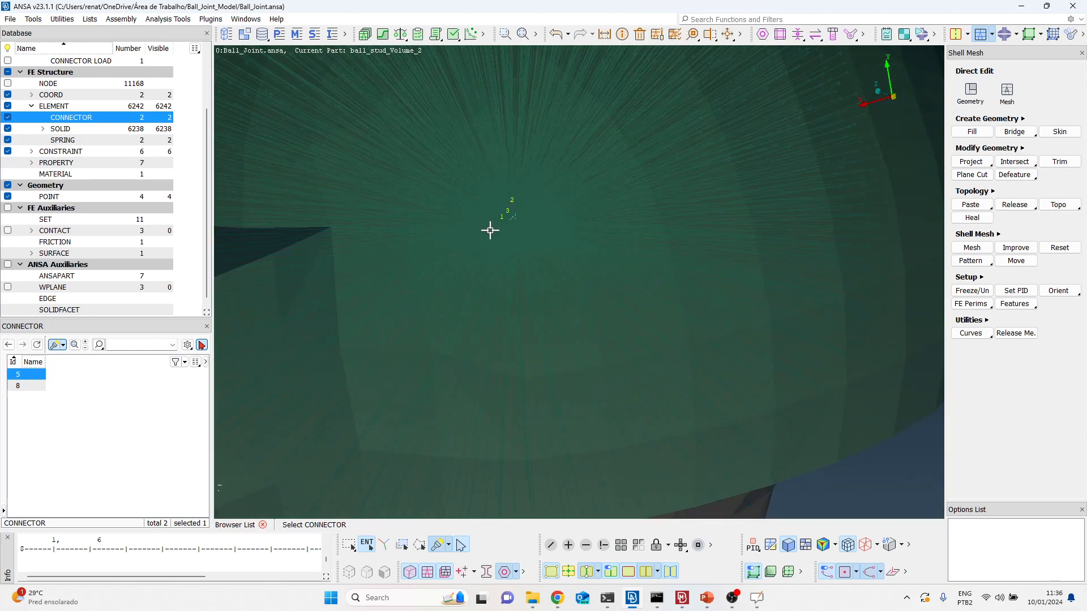
{"action": "scroll", "coordinate": [527, 239], "scroll_direction": "up", "scroll_amount": 9}
{"action": "scroll", "coordinate": [479, 201], "scroll_direction": "down", "scroll_amount": 3}
{"action": "scroll", "coordinate": [566, 240], "scroll_direction": "up", "scroll_amount": 3}
{"action": "scroll", "coordinate": [485, 182], "scroll_direction": "up", "scroll_amount": 2}
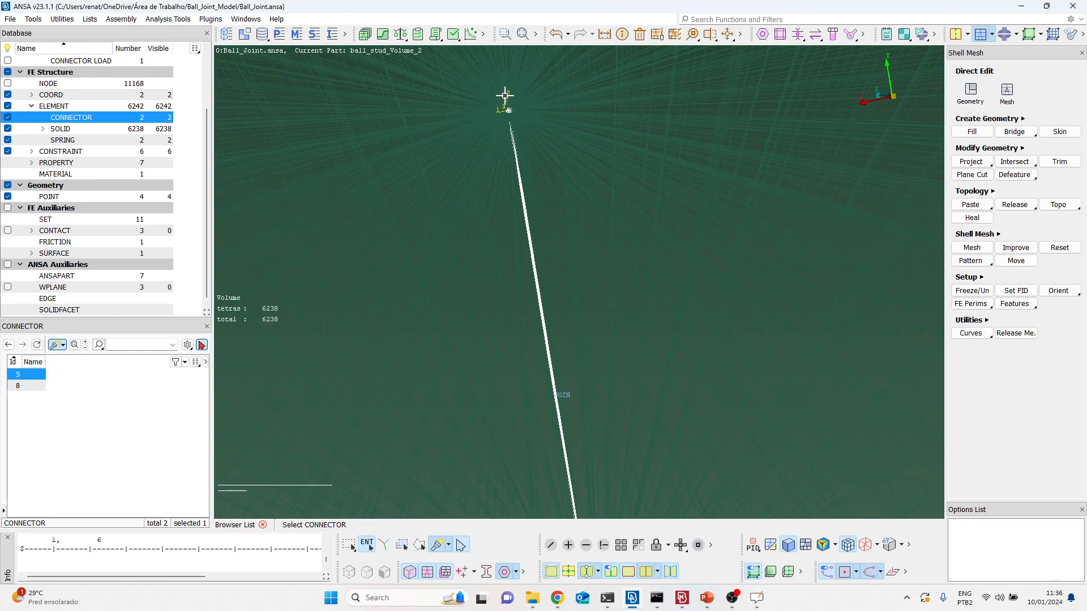
{"action": "scroll", "coordinate": [503, 149], "scroll_direction": "down", "scroll_amount": 2}
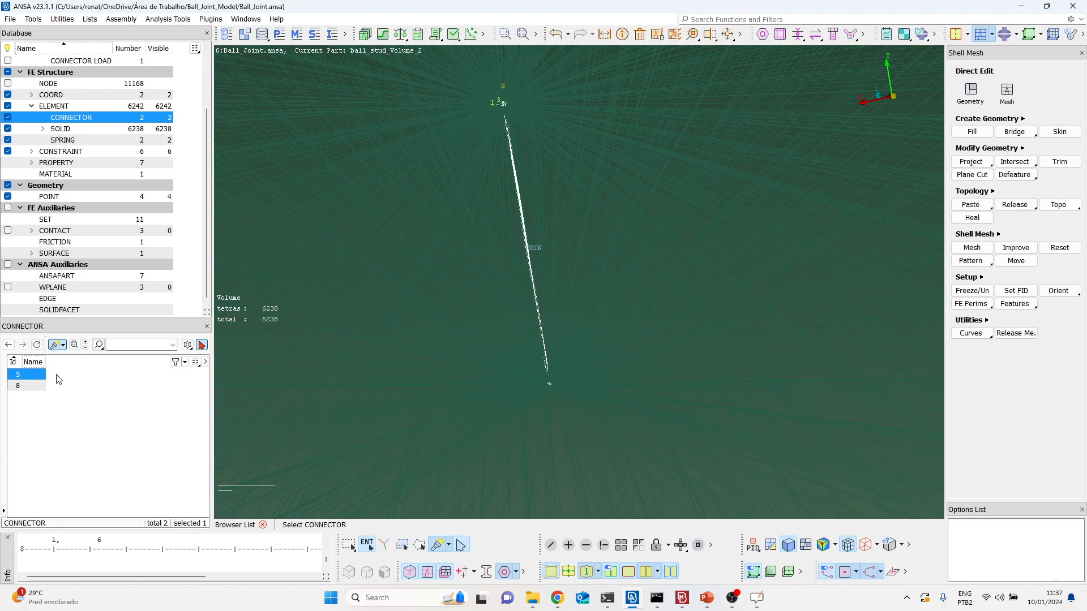
Step: Review the connector section of connector 5 and the available first component types, and close both cards without changes
{"action": "double_click", "coordinate": [37, 374]}
{"action": "double_click", "coordinate": [308, 391]}
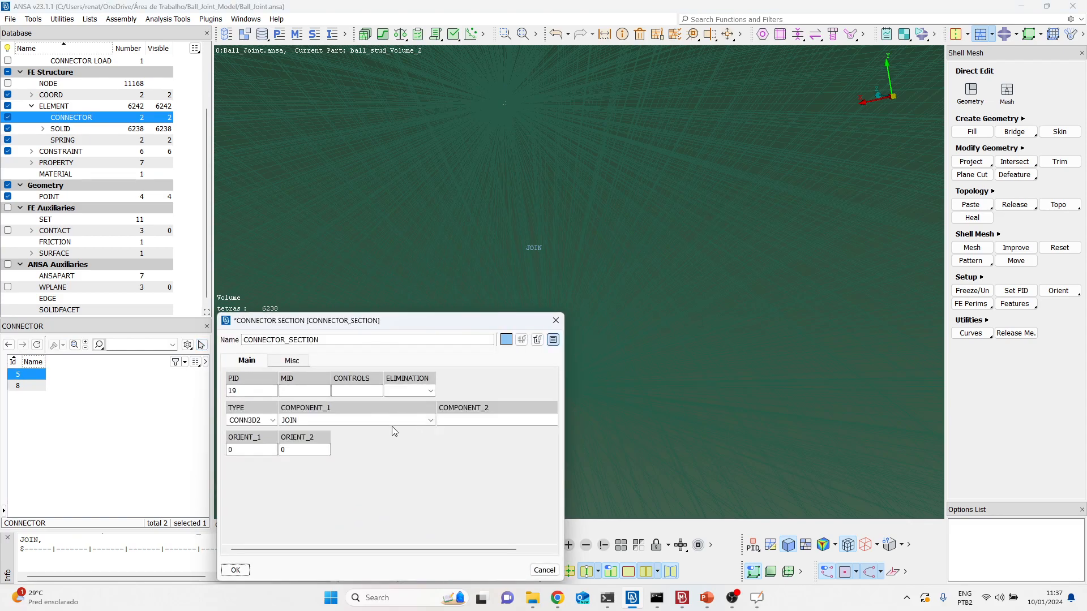
{"action": "left_click", "coordinate": [400, 421]}
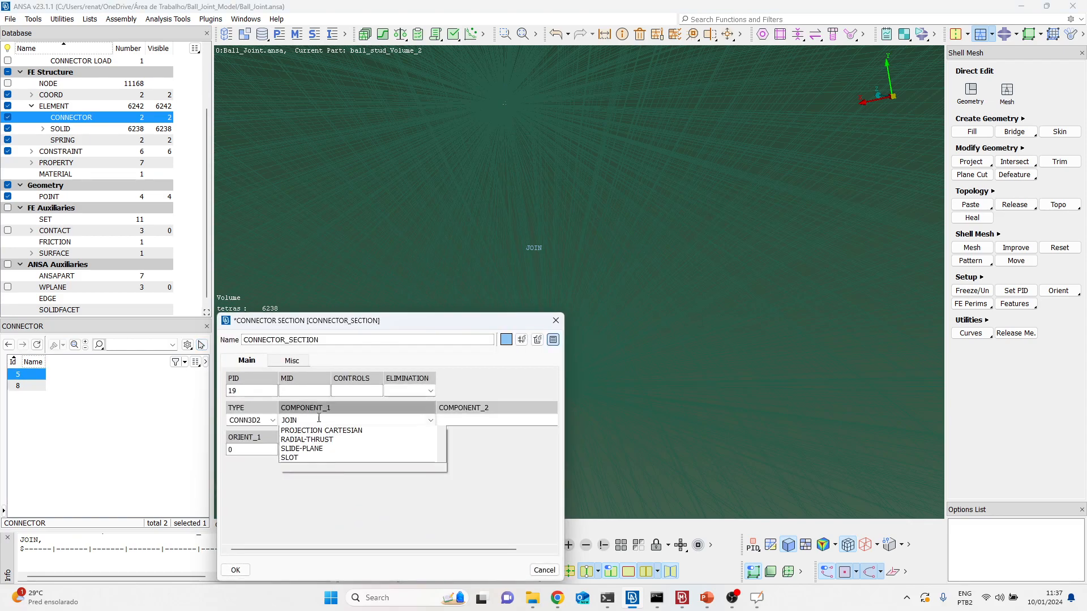
{"action": "left_click", "coordinate": [558, 474]}
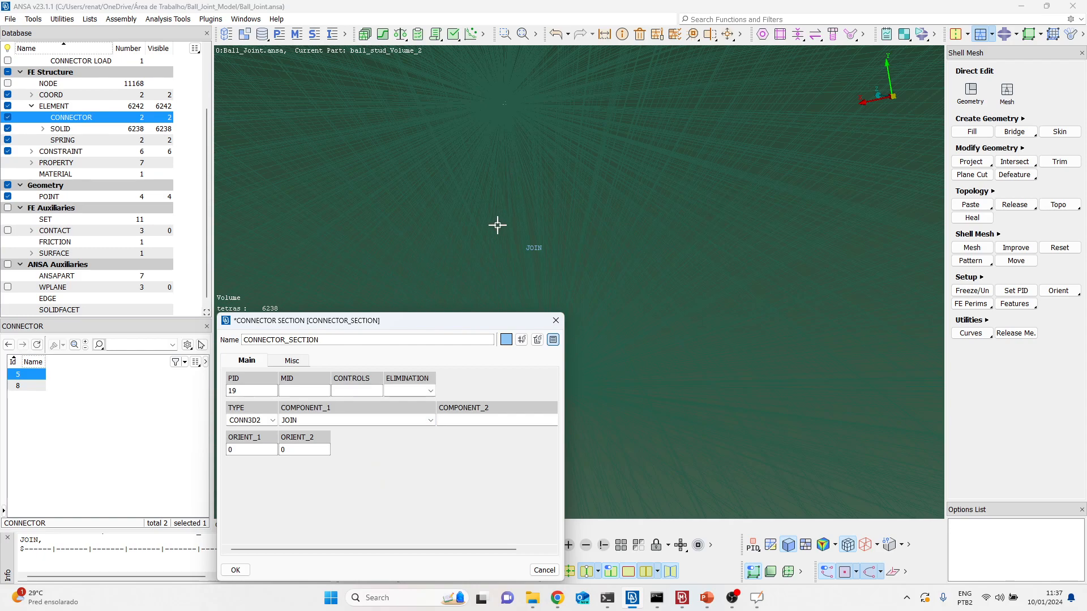
{"action": "left_click_drag", "start_coordinate": [476, 323], "coordinate": [357, 108]}
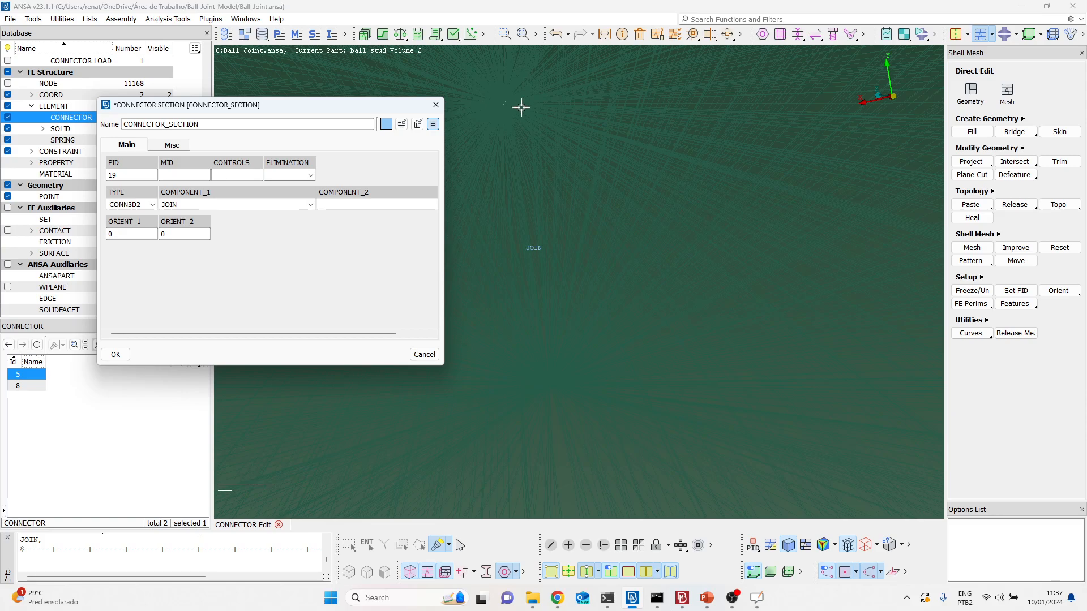
{"action": "left_click", "coordinate": [436, 105]}
{"action": "left_click", "coordinate": [436, 105]}
Step: Switch to META and examine the ball joint's displacement results from the side, moving back through the load step states
{"action": "scroll", "coordinate": [513, 243], "scroll_direction": "down", "scroll_amount": 5}
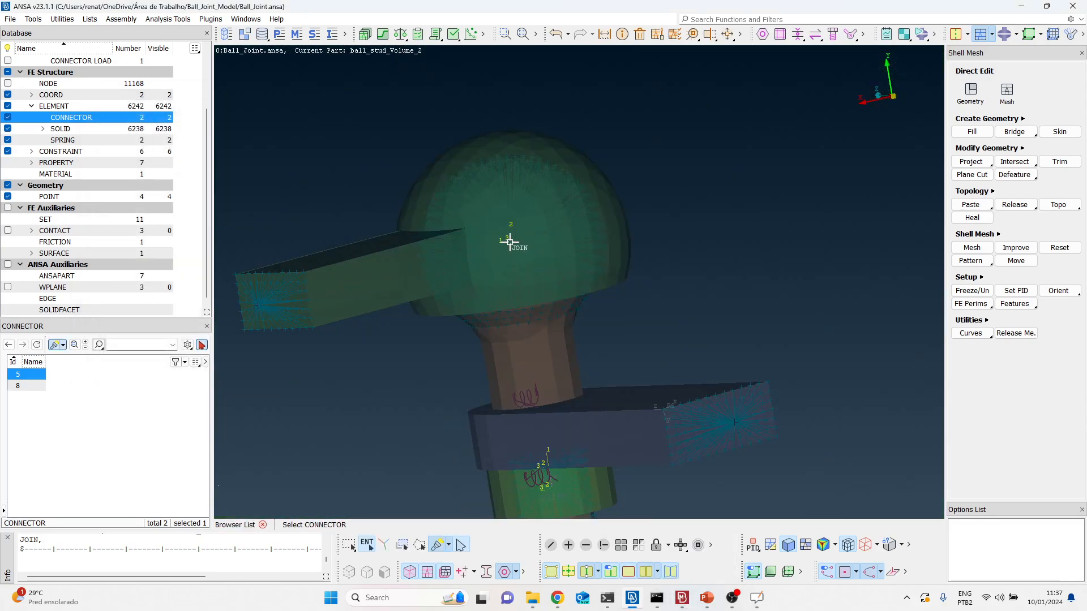
{"action": "left_click", "coordinate": [681, 602]}
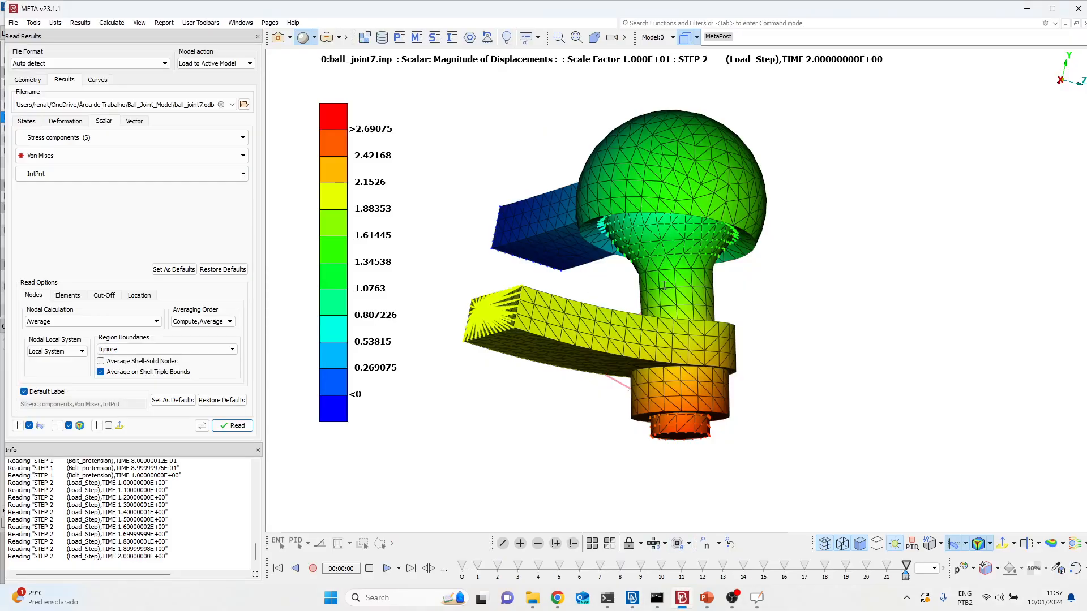
{"action": "scroll", "coordinate": [659, 283], "scroll_direction": "up", "scroll_amount": 1}
{"action": "left_click_drag", "start_coordinate": [659, 283], "coordinate": [608, 317], "text": "ctrl"}
{"action": "scroll", "coordinate": [725, 182], "scroll_direction": "up", "scroll_amount": 1}
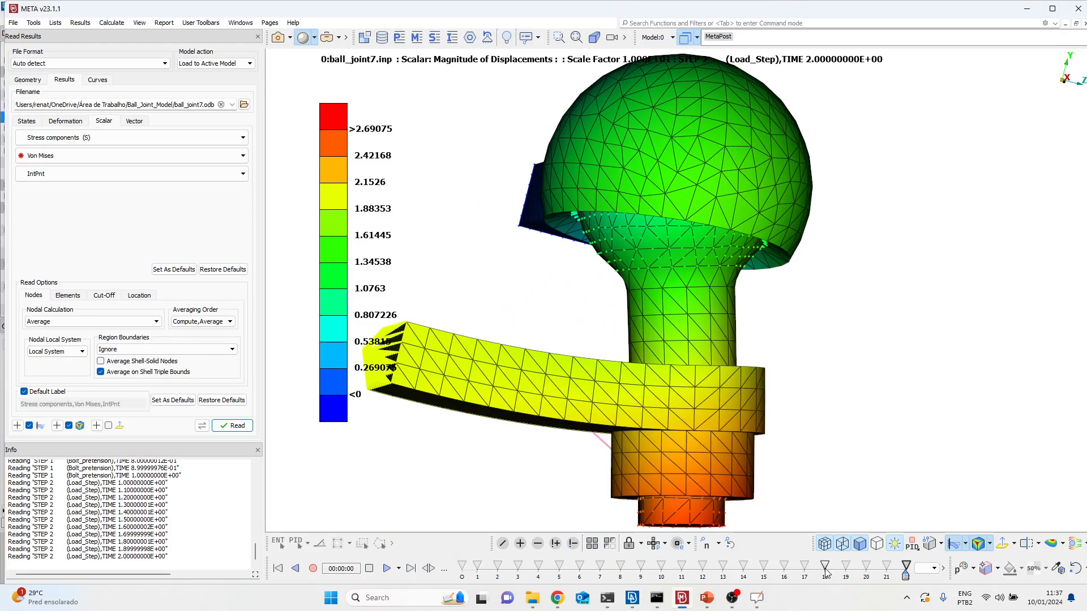
{"action": "left_click_drag", "start_coordinate": [906, 582], "coordinate": [845, 569]}
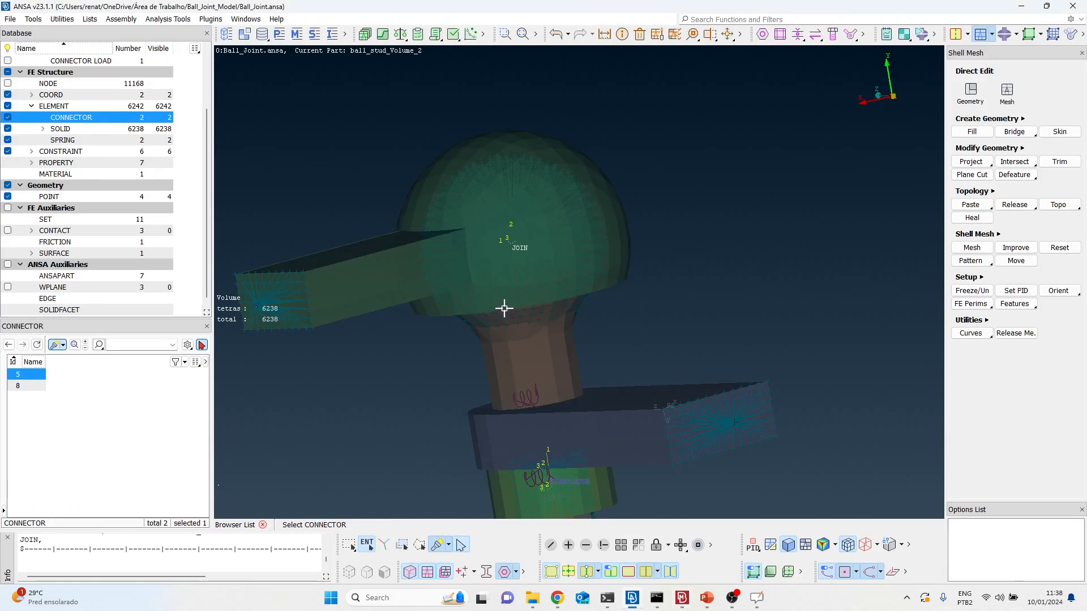
Step: Return to ANSA, examine the JOIN connector between the stud and housing from several angles, and end the connector selection
{"action": "scroll", "coordinate": [580, 247], "scroll_direction": "down", "scroll_amount": 4}
{"action": "scroll", "coordinate": [573, 261], "scroll_direction": "up", "scroll_amount": 7}
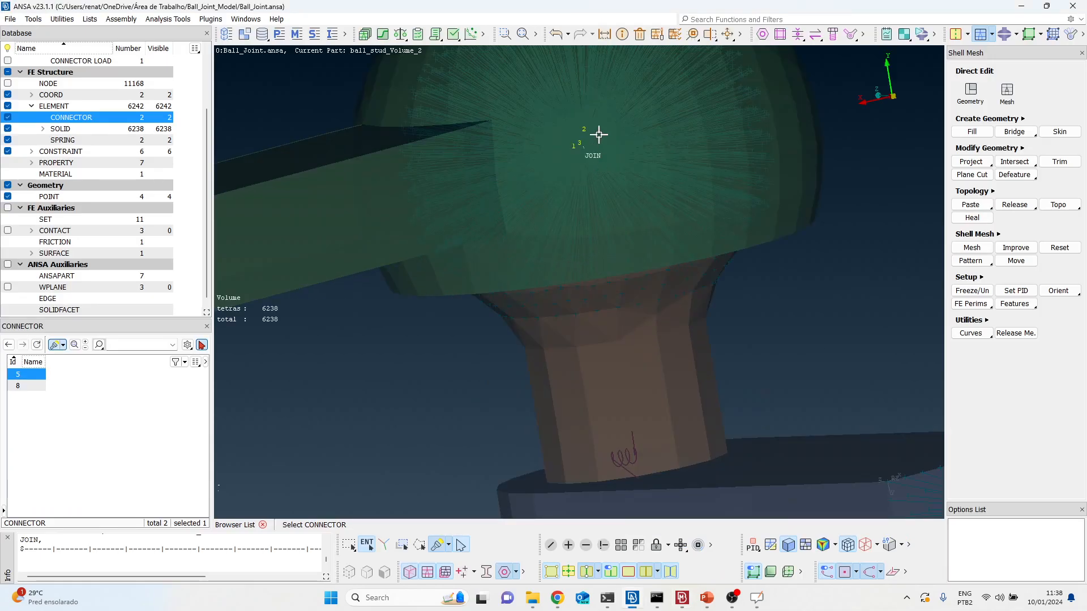
{"action": "scroll", "coordinate": [597, 213], "scroll_direction": "down", "scroll_amount": 6}
{"action": "mouse_move", "coordinate": [604, 208]}
{"action": "left_mouse_down", "text": "ctrl"}
{"action": "mouse_move", "coordinate": [592, 192]}
{"action": "mouse_move", "coordinate": [591, 208]}
{"action": "left_mouse_up", "text": "ctrl"}
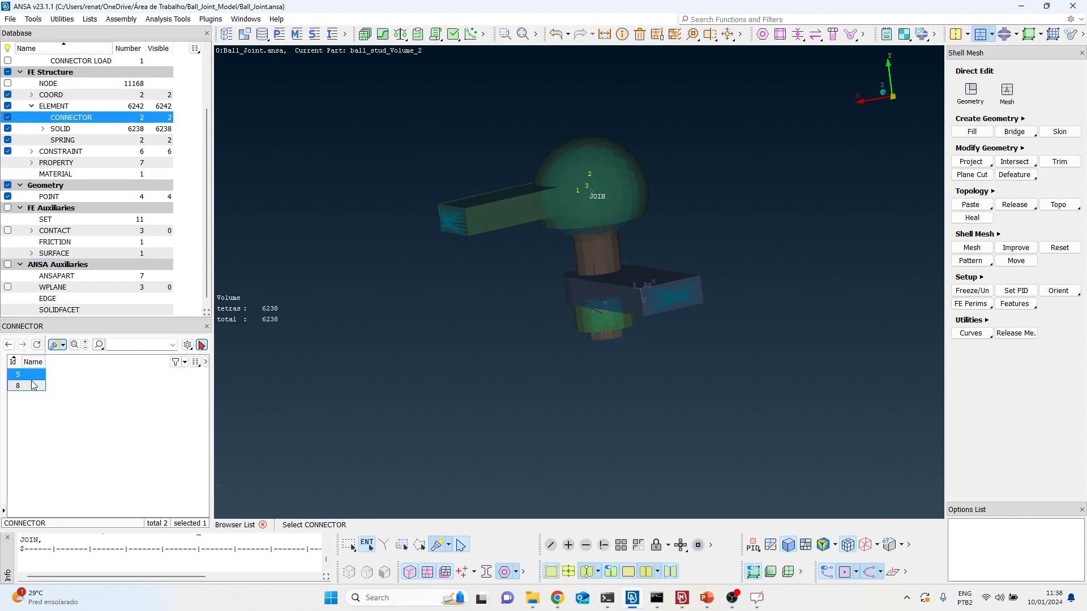
{"action": "scroll", "coordinate": [548, 206], "scroll_direction": "up", "scroll_amount": 3}
{"action": "left_click_drag", "start_coordinate": [682, 244], "coordinate": [694, 218], "text": "ctrl"}
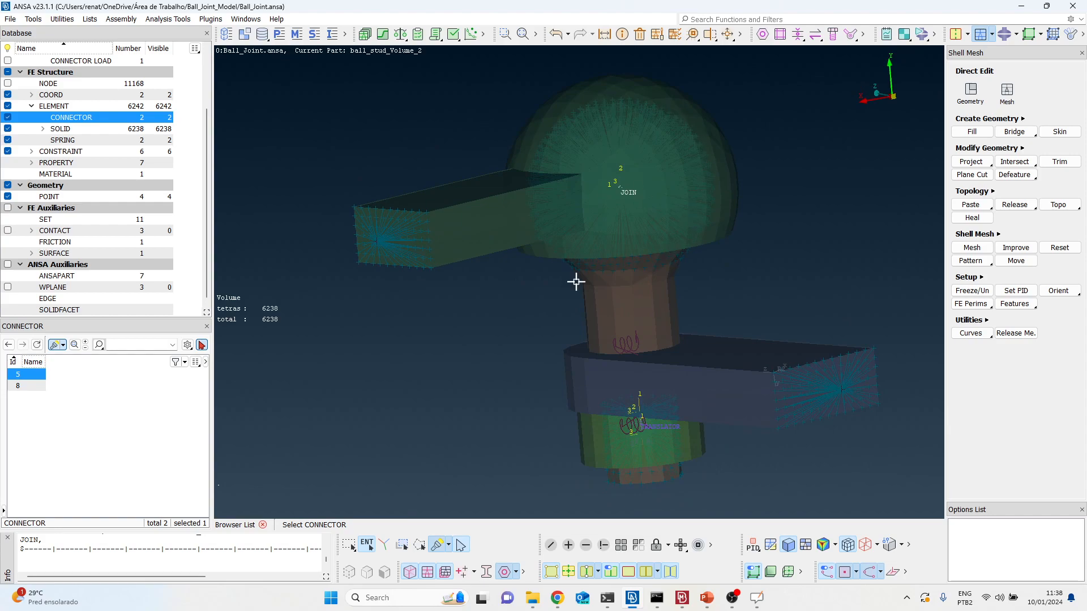
{"action": "left_click", "coordinate": [499, 343]}
{"action": "scroll", "coordinate": [498, 346], "scroll_direction": "down", "scroll_amount": 3}
{"action": "left_click_drag", "start_coordinate": [498, 345], "coordinate": [481, 364]}
{"action": "scroll", "coordinate": [598, 339], "scroll_direction": "up", "scroll_amount": 3}
{"action": "left_click_drag", "start_coordinate": [622, 318], "coordinate": [643, 362], "text": "ctrl"}
{"action": "middle_click", "coordinate": [478, 375]}
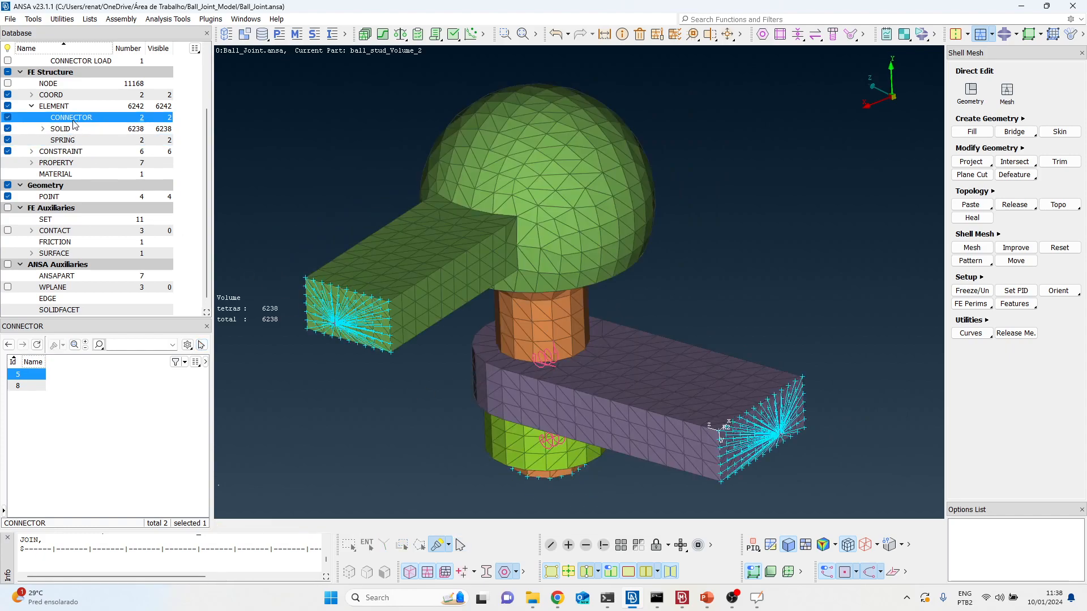
{"action": "scroll", "coordinate": [72, 129], "scroll_direction": "up", "scroll_amount": 2}
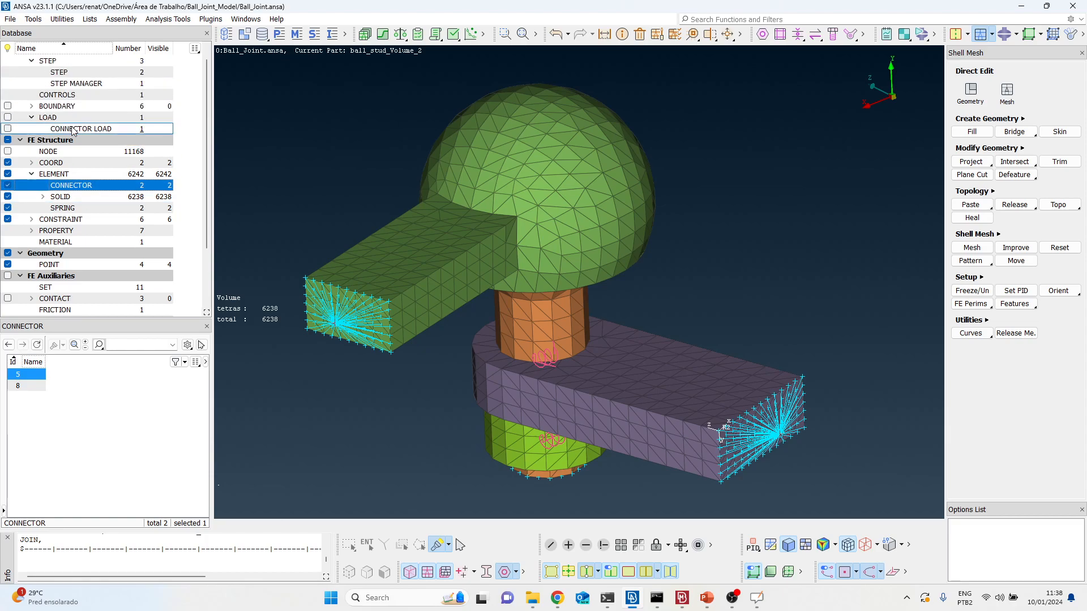
{"action": "scroll", "coordinate": [406, 197], "scroll_direction": "down", "scroll_amount": 3}
{"action": "scroll", "coordinate": [478, 244], "scroll_direction": "up", "scroll_amount": 3}
{"action": "left_click_drag", "start_coordinate": [519, 267], "coordinate": [529, 236], "text": "ctrl"}
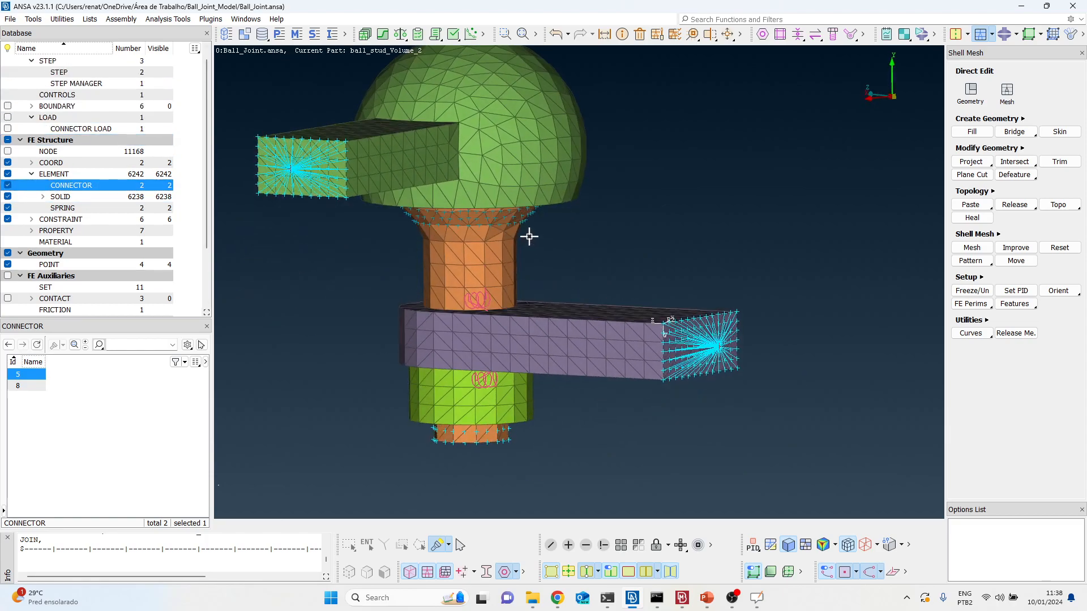
{"action": "scroll", "coordinate": [73, 295], "scroll_direction": "down", "scroll_amount": 2}
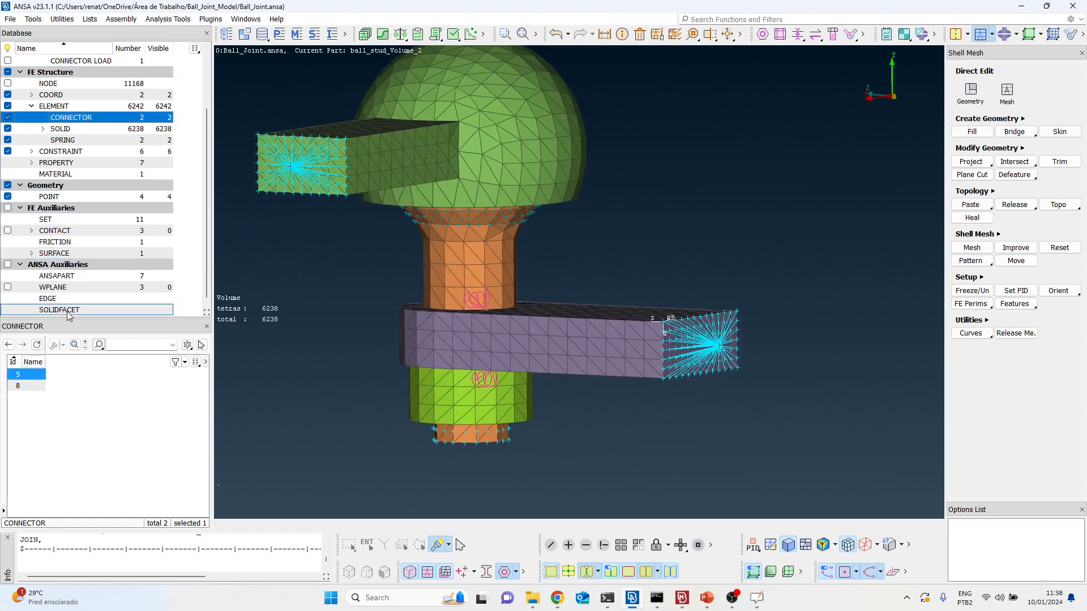
{"action": "scroll", "coordinate": [70, 204], "scroll_direction": "up", "scroll_amount": 3}
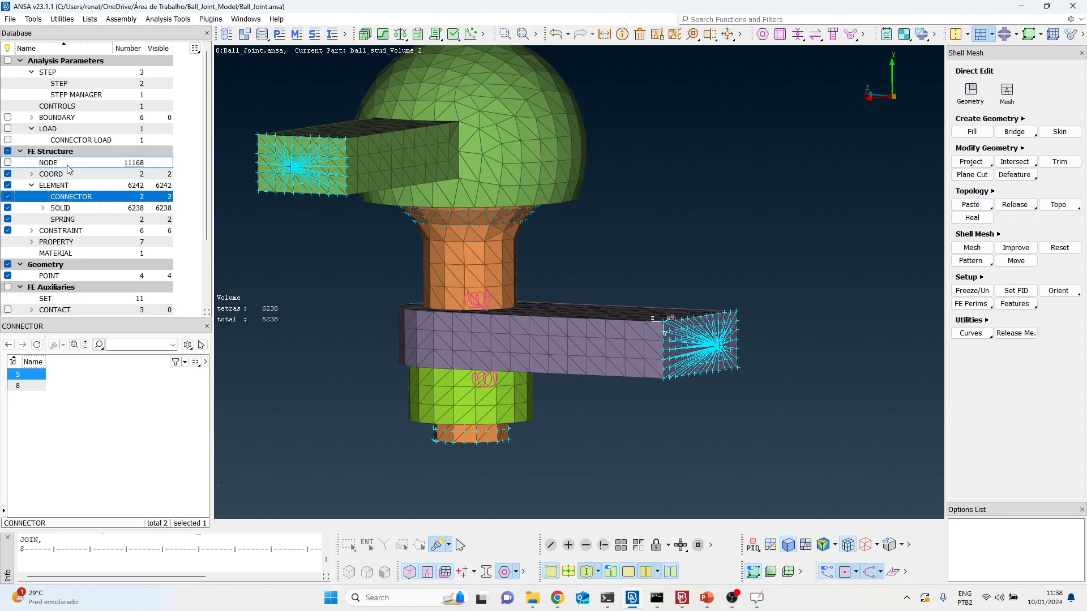
Step: Open the step manager, move its window off the model, and expand the contents of the Bolt_pretension step
{"action": "left_click", "coordinate": [72, 94]}
{"action": "double_click", "coordinate": [57, 374]}
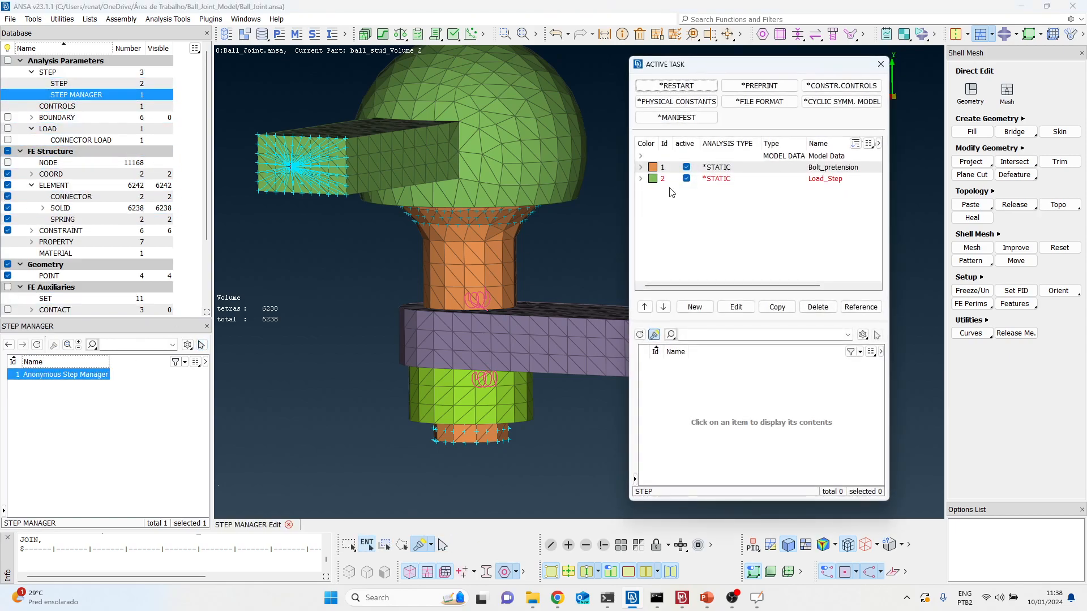
{"action": "left_click_drag", "start_coordinate": [770, 65], "coordinate": [851, 45]}
{"action": "left_click", "coordinate": [928, 146]}
{"action": "double_click", "coordinate": [928, 147]}
{"action": "key", "text": "Escape"}
{"action": "left_click", "coordinate": [746, 143]}
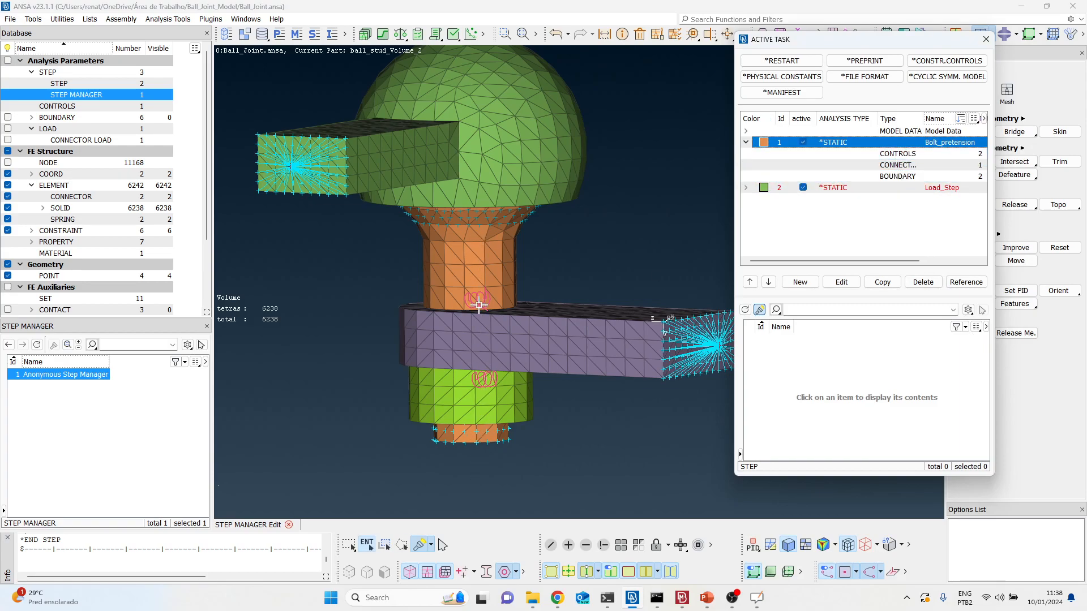
Step: Switch to META and examine the displacements from the original state through the Bolt_pretension states to time 1.0 in side view
{"action": "left_click", "coordinate": [683, 601]}
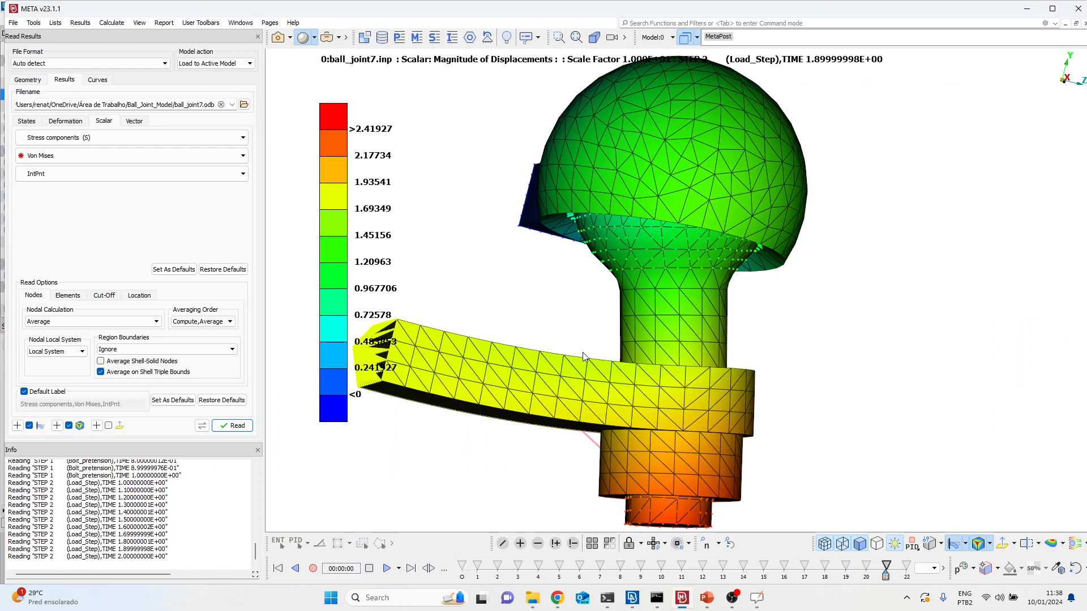
{"action": "left_click_drag", "start_coordinate": [876, 566], "coordinate": [460, 581]}
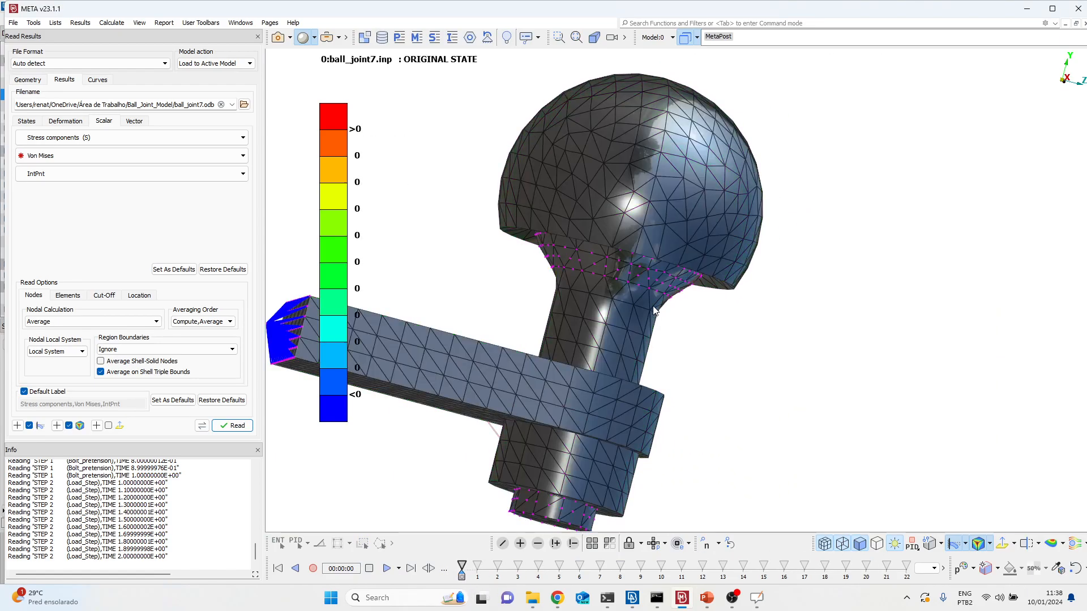
{"action": "scroll", "coordinate": [645, 334], "scroll_direction": "down", "scroll_amount": 1}
{"action": "left_click_drag", "start_coordinate": [602, 399], "coordinate": [572, 388], "text": "ctrl"}
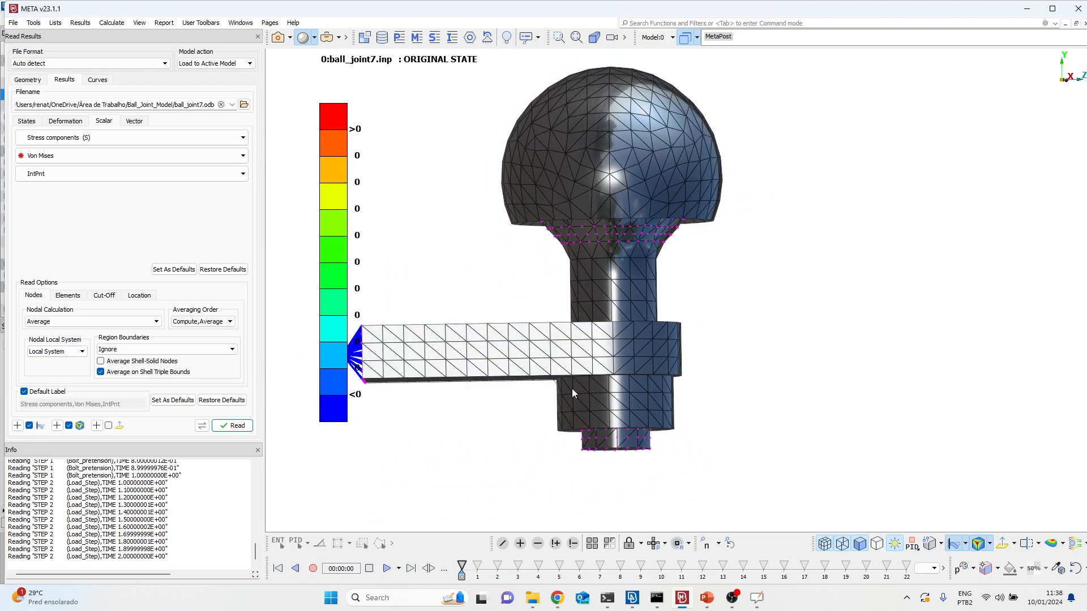
{"action": "left_click_drag", "start_coordinate": [464, 579], "coordinate": [569, 573]}
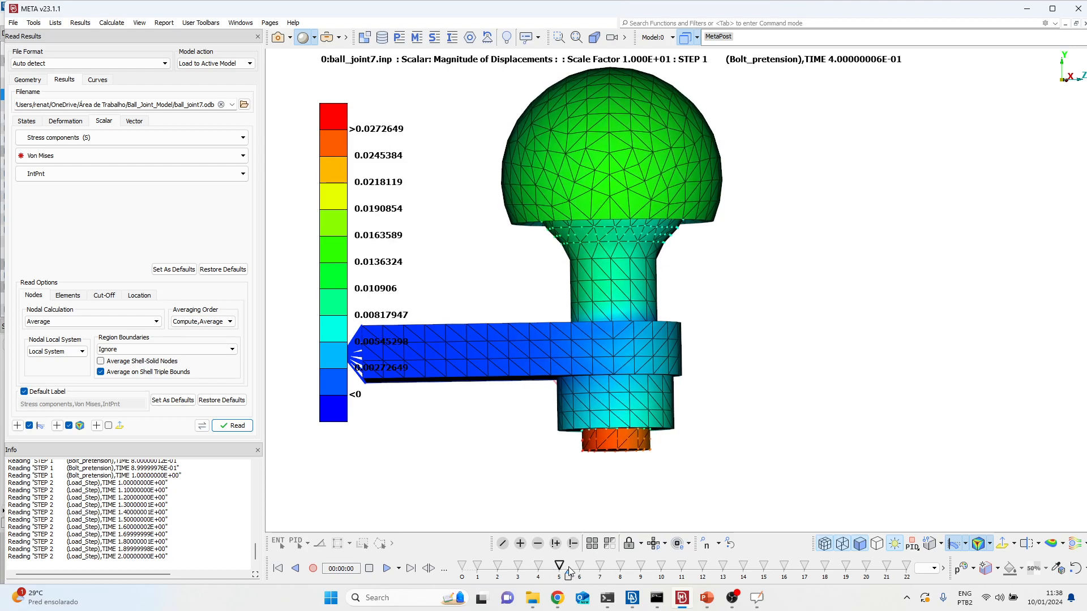
{"action": "scroll", "coordinate": [629, 429], "scroll_direction": "up", "scroll_amount": 3}
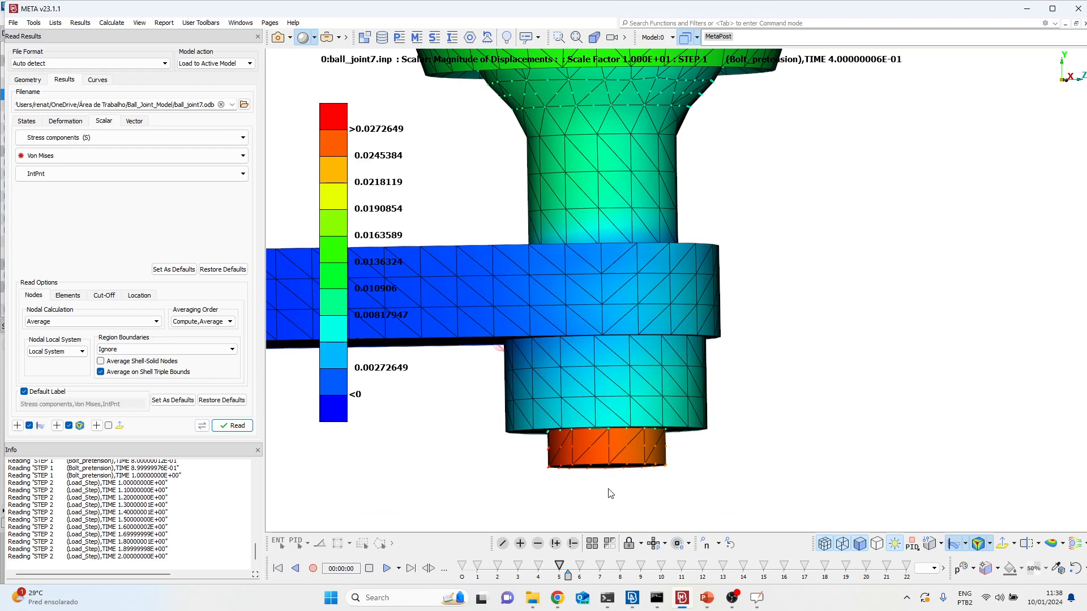
{"action": "left_click_drag", "start_coordinate": [570, 581], "coordinate": [689, 566]}
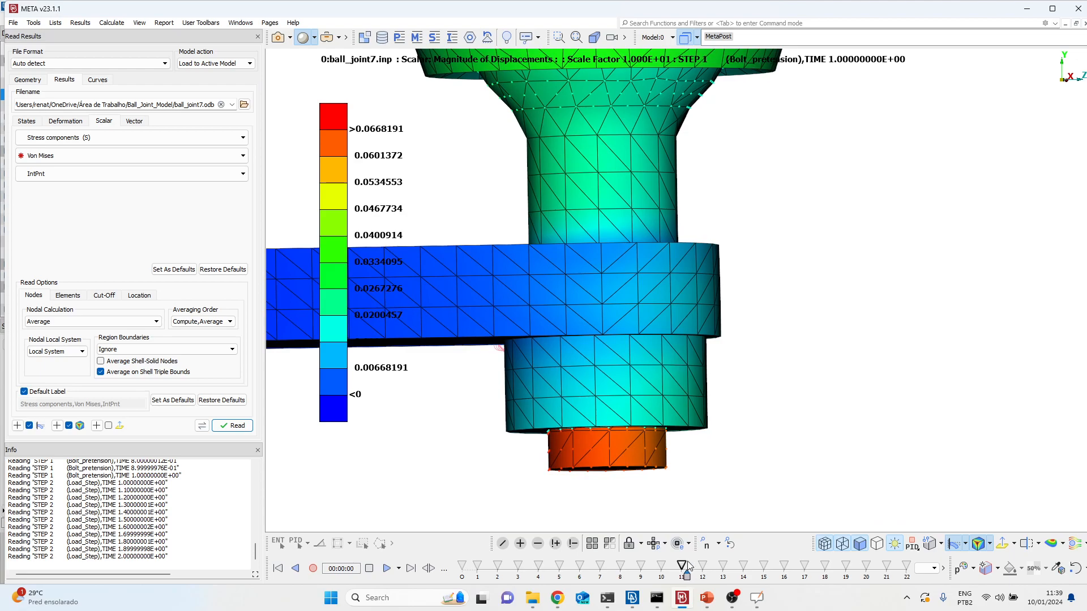
{"action": "scroll", "coordinate": [667, 422], "scroll_direction": "down", "scroll_amount": 3}
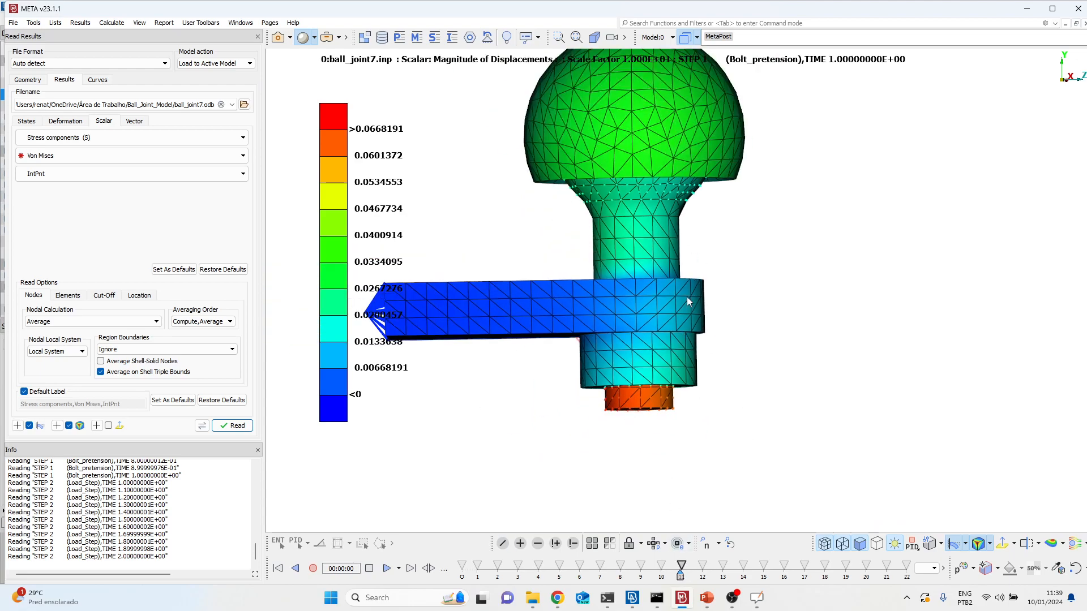
Step: Return to ANSA, expand the Load_Step contents, list its boundaries, and highlight boundary 2 at the end of the lower arm
{"action": "key", "text": "alt+Tab"}
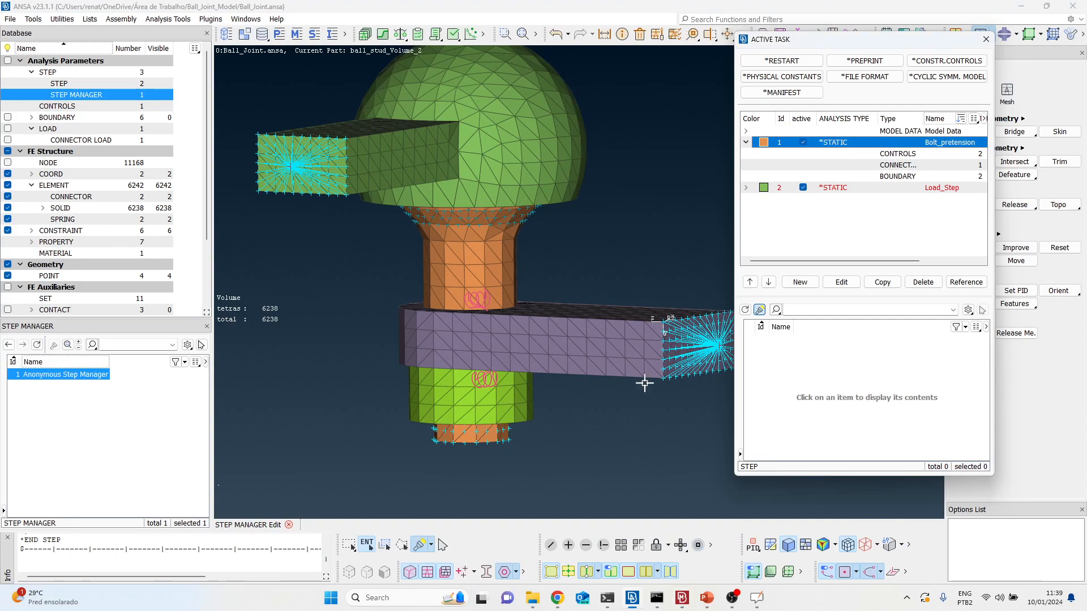
{"action": "double_click", "coordinate": [745, 188]}
{"action": "key", "text": "Escape"}
{"action": "left_click", "coordinate": [879, 214]}
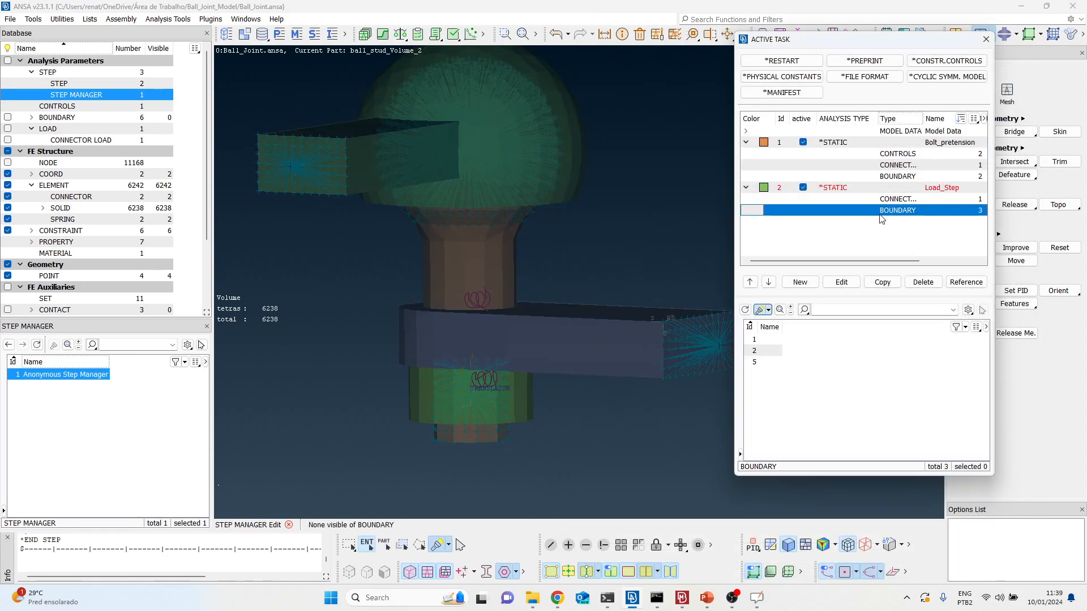
{"action": "scroll", "coordinate": [457, 363], "scroll_direction": "down", "scroll_amount": 4}
{"action": "scroll", "coordinate": [529, 349], "scroll_direction": "up", "scroll_amount": 6}
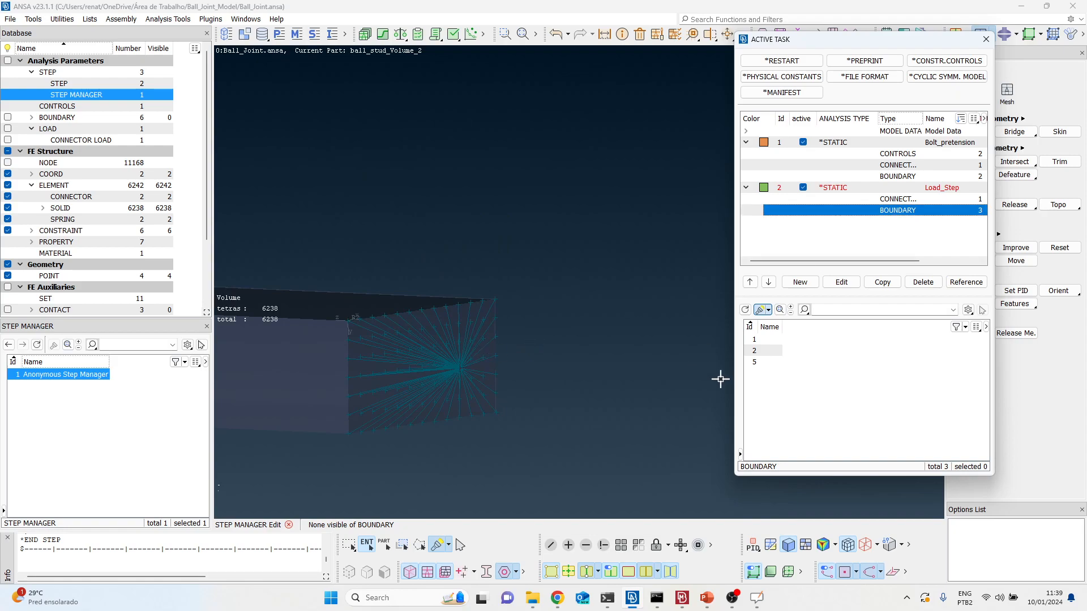
{"action": "left_click", "coordinate": [761, 365]}
{"action": "left_click", "coordinate": [759, 351]}
{"action": "scroll", "coordinate": [418, 385], "scroll_direction": "up", "scroll_amount": 4}
{"action": "scroll", "coordinate": [600, 309], "scroll_direction": "down", "scroll_amount": 4}
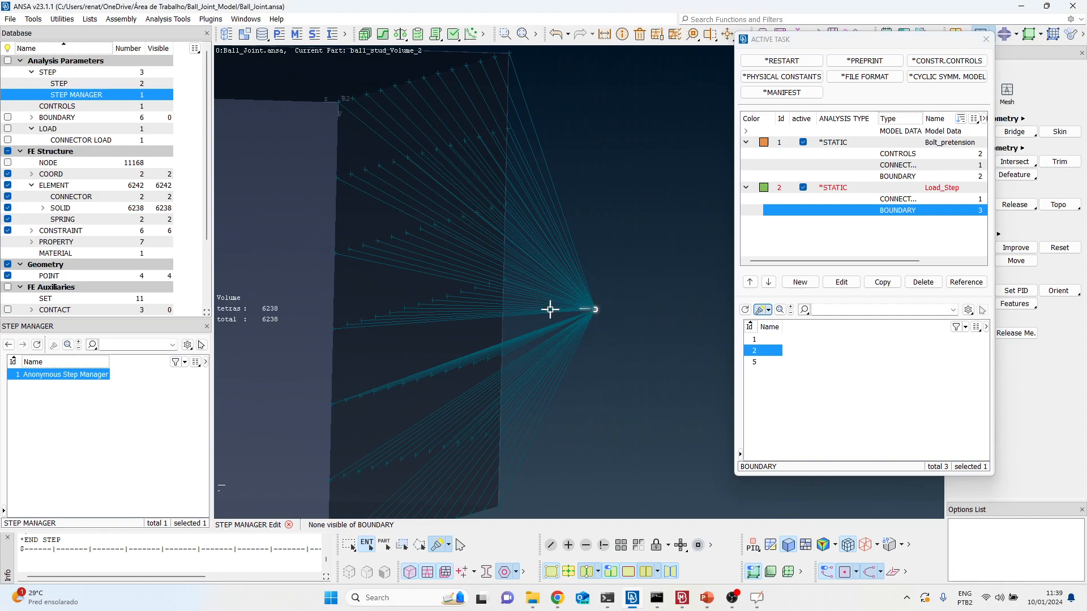
{"action": "scroll", "coordinate": [601, 316], "scroll_direction": "down", "scroll_amount": 5}
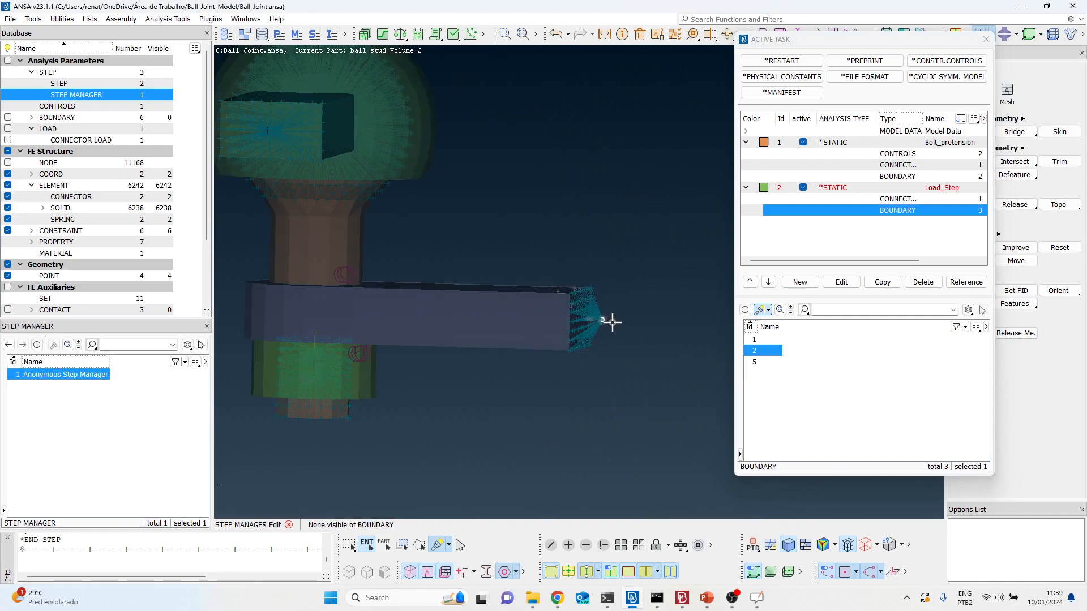
Step: List all model boundaries, locate boundary 2 on the lower arm, and review its displacement magnitude, closing the card without changes
{"action": "left_click", "coordinate": [80, 118]}
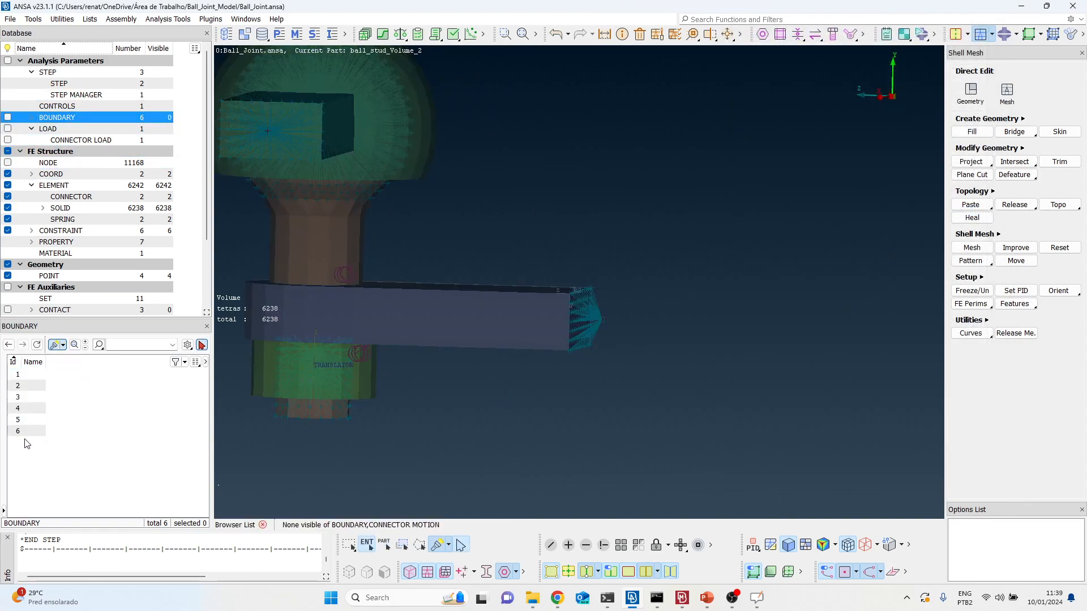
{"action": "left_click", "coordinate": [25, 409]}
{"action": "key", "text": "Up"}
{"action": "key", "text": "Up"}
{"action": "key", "text": "Up"}
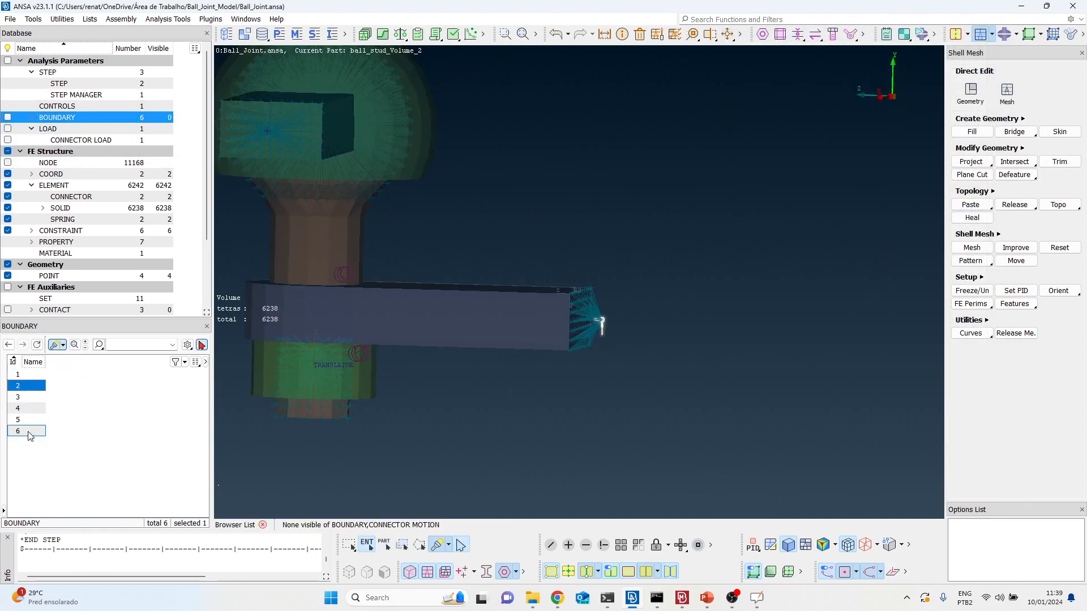
{"action": "key", "text": "Down"}
{"action": "scroll", "coordinate": [585, 331], "scroll_direction": "up", "scroll_amount": 8}
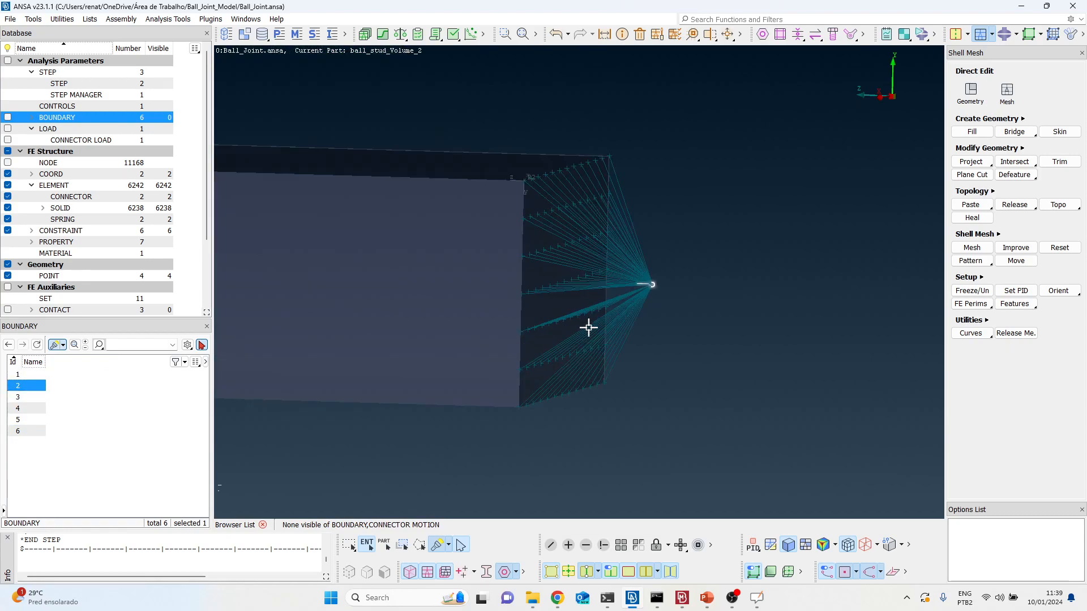
{"action": "double_click", "coordinate": [28, 387]}
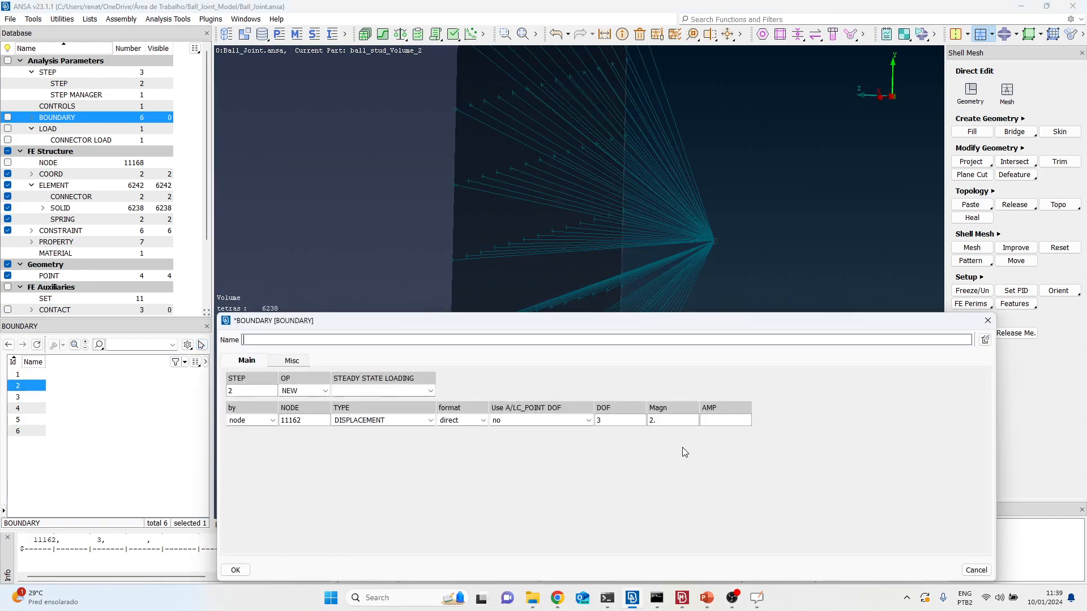
{"action": "double_click", "coordinate": [689, 420]}
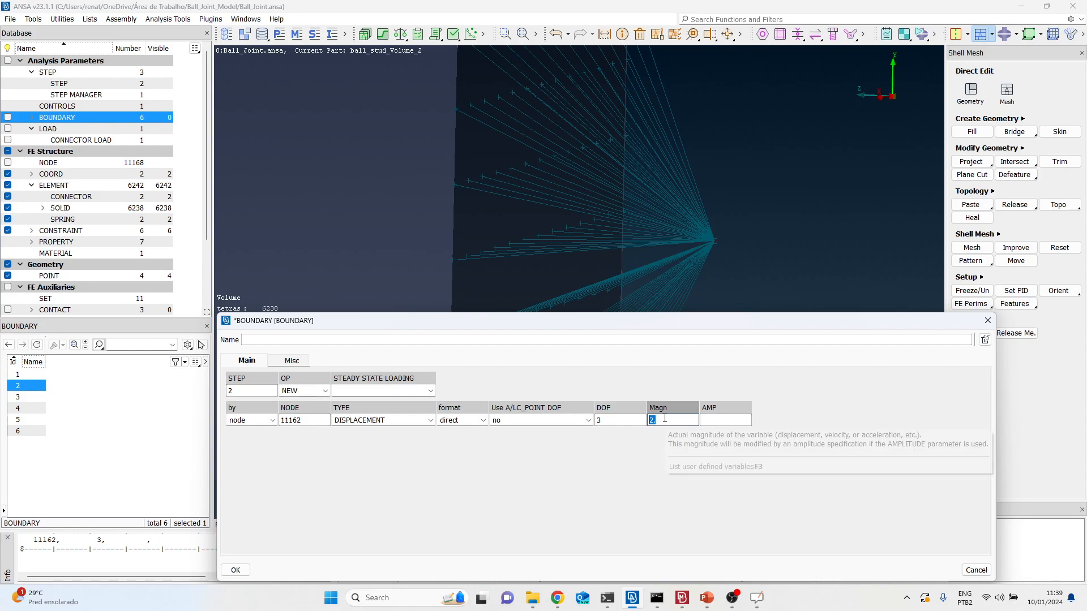
{"action": "key", "text": "Return"}
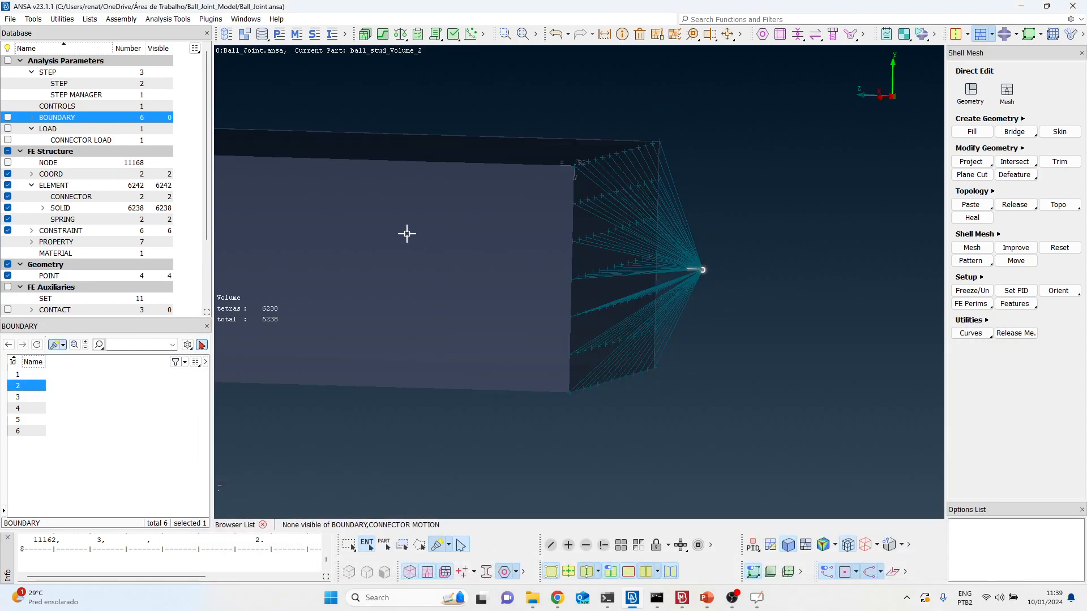
Step: Switch to META and examine the lower arm's movement from the side, advancing to Load_Step time 1.5 and returning to 1.1
{"action": "left_click", "coordinate": [686, 598]}
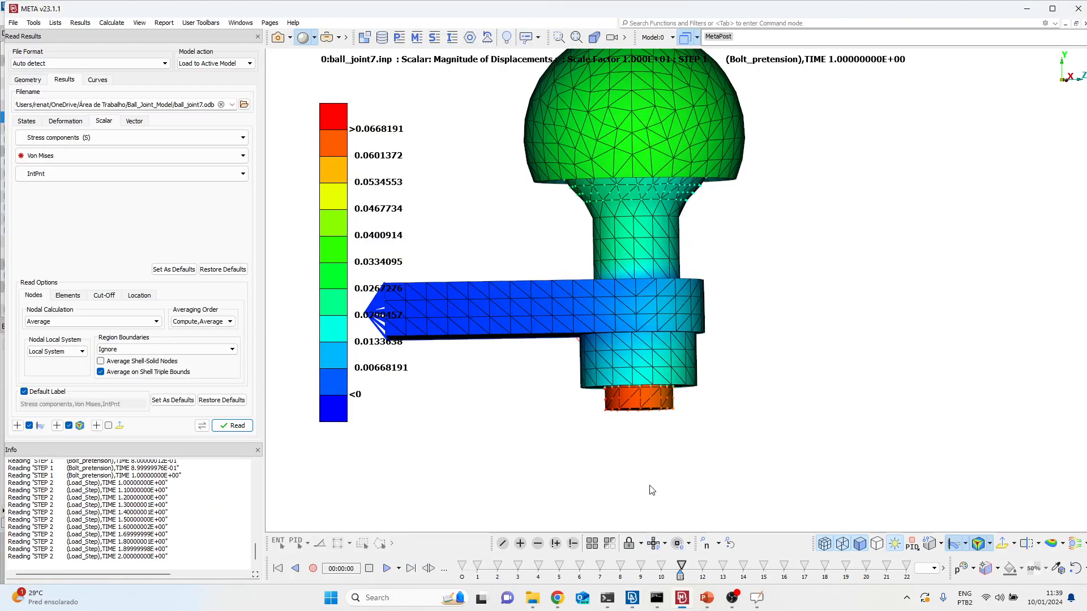
{"action": "scroll", "coordinate": [621, 389], "scroll_direction": "down", "scroll_amount": 3}
{"action": "left_click_drag", "start_coordinate": [651, 364], "coordinate": [819, 351], "text": "ctrl"}
{"action": "scroll", "coordinate": [819, 351], "scroll_direction": "up", "scroll_amount": 5}
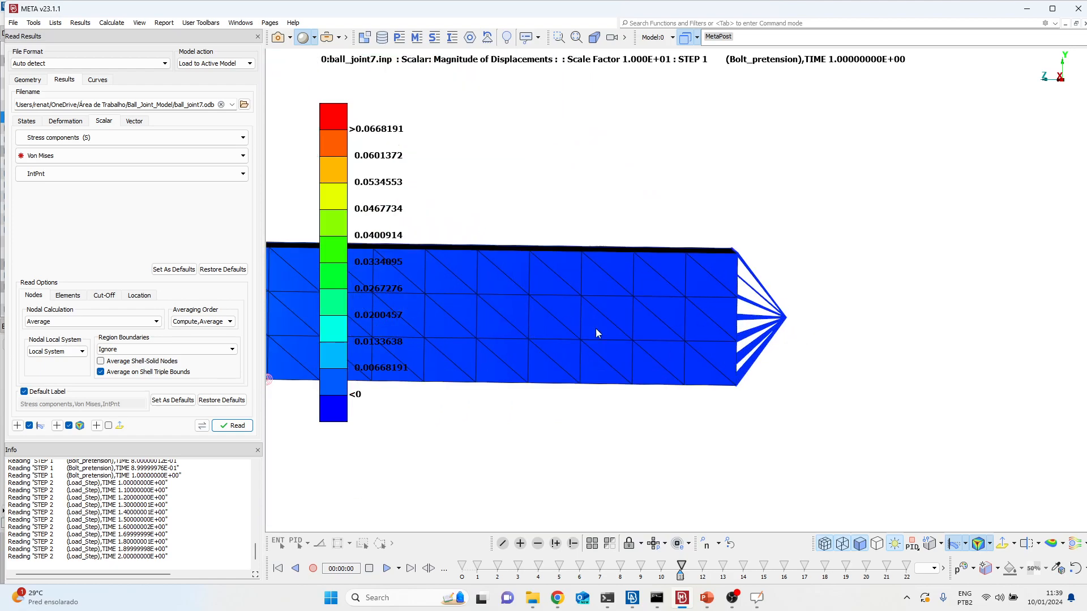
{"action": "scroll", "coordinate": [556, 332], "scroll_direction": "down", "scroll_amount": 3}
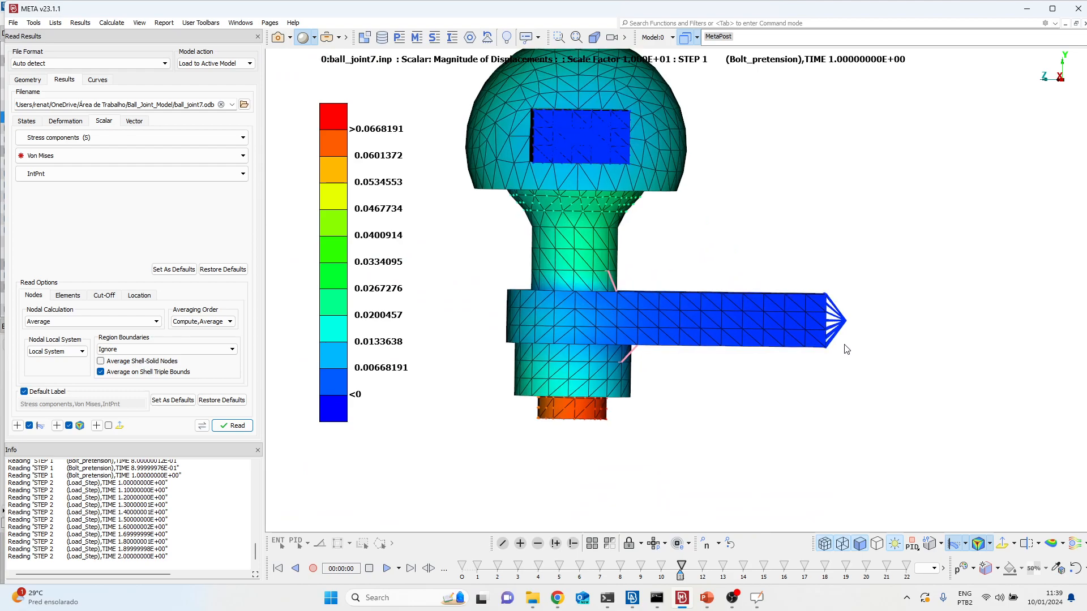
{"action": "left_click", "coordinate": [704, 570]}
{"action": "left_click_drag", "start_coordinate": [708, 570], "coordinate": [811, 564]}
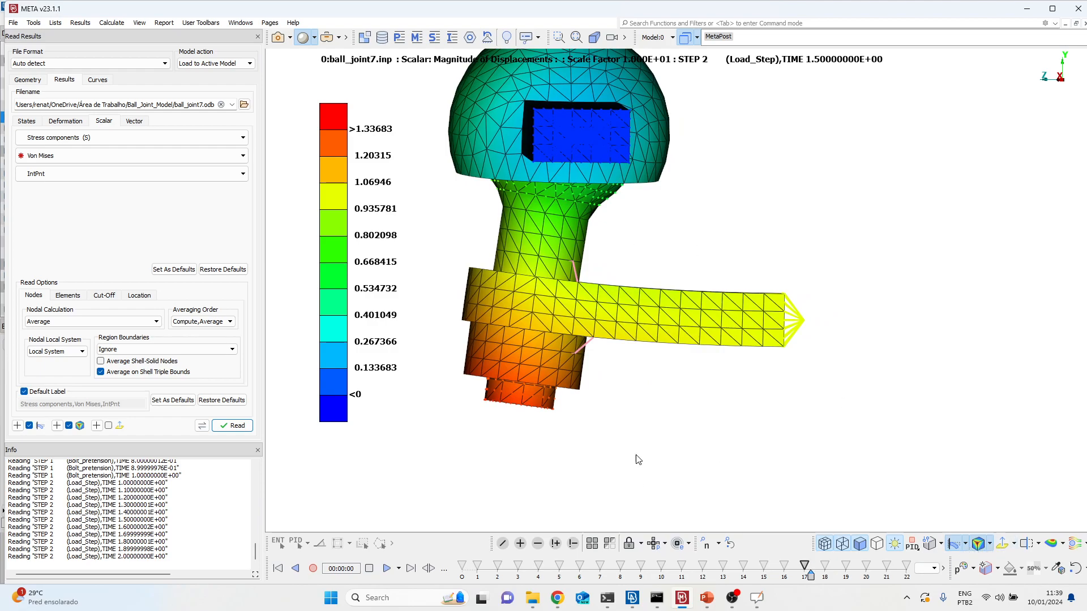
{"action": "left_click", "coordinate": [970, 550]}
{"action": "left_click_drag", "start_coordinate": [808, 582], "coordinate": [723, 566]}
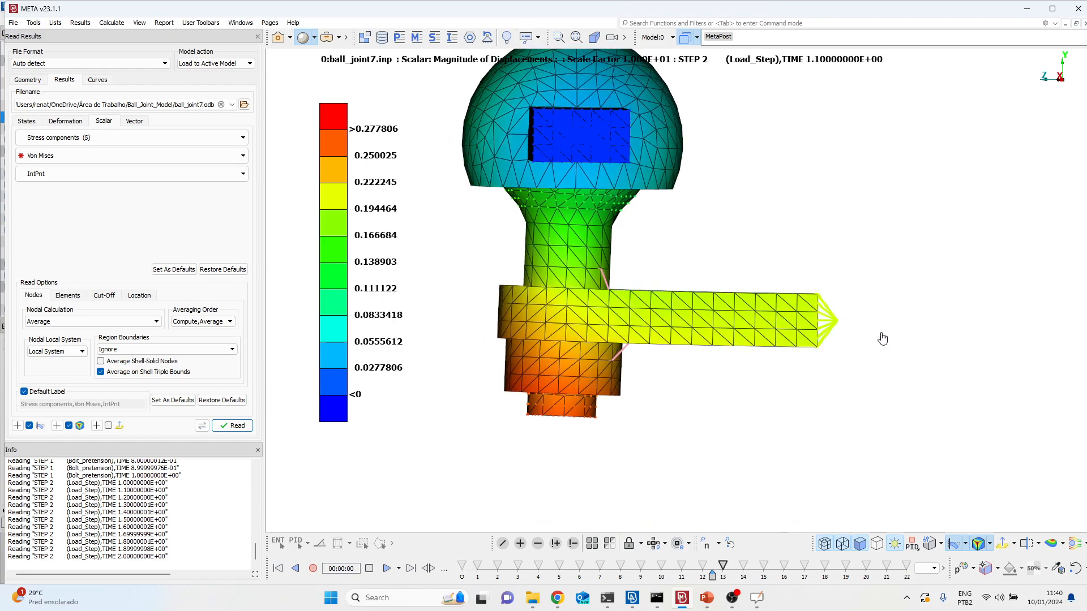
Step: Examine the coupling at the free end of the housing arm in close view, and return to the whole joint
{"action": "left_click_drag", "start_coordinate": [755, 346], "coordinate": [546, 410], "text": "ctrl"}
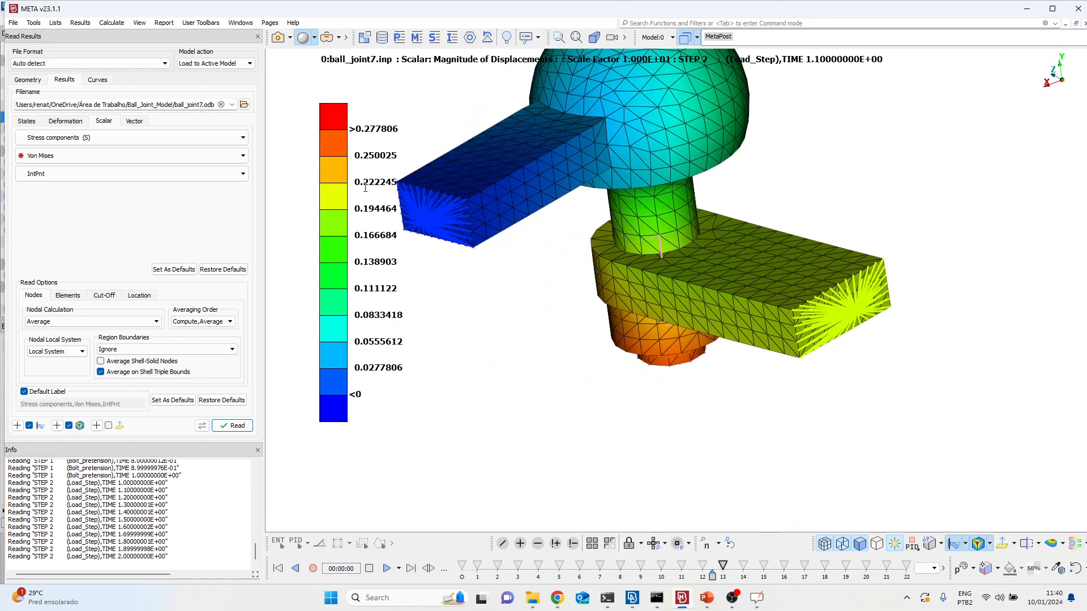
{"action": "scroll", "coordinate": [413, 192], "scroll_direction": "up", "scroll_amount": 5}
{"action": "left_click_drag", "start_coordinate": [474, 235], "coordinate": [443, 248], "text": "ctrl"}
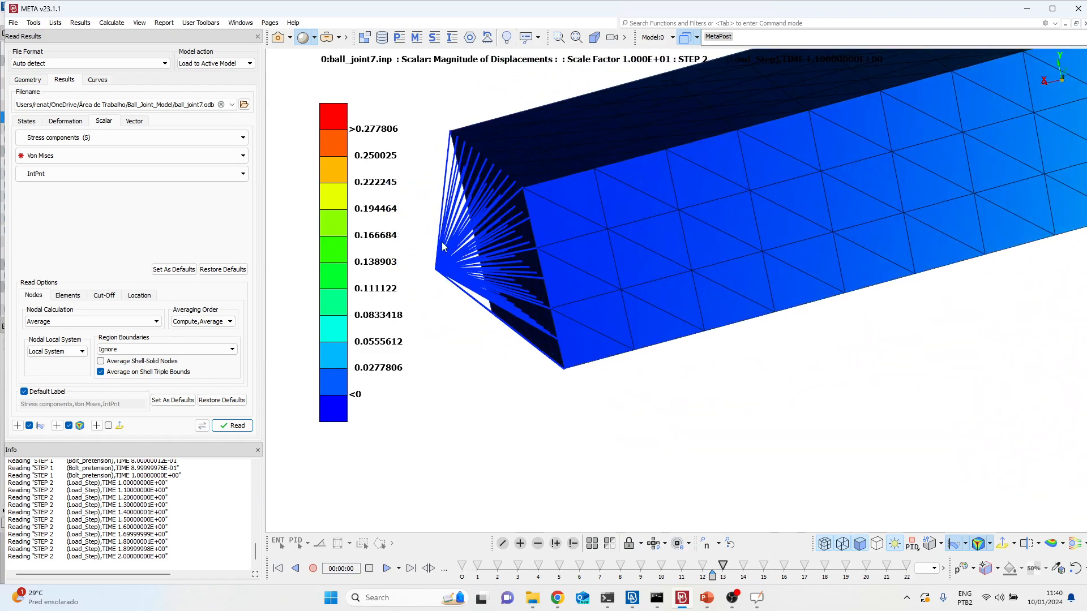
{"action": "scroll", "coordinate": [428, 280], "scroll_direction": "down", "scroll_amount": 5}
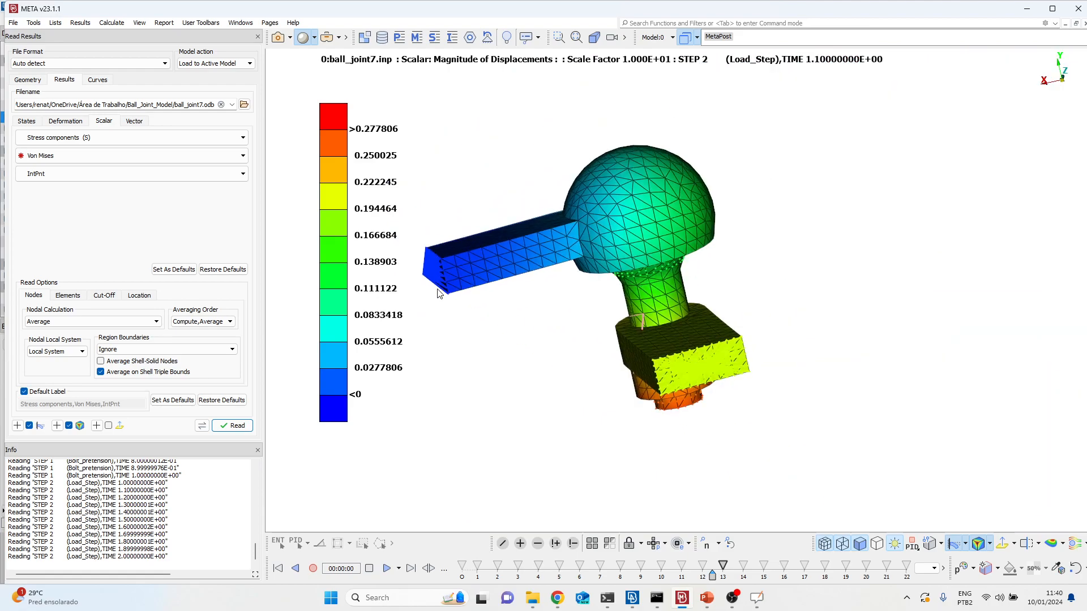
{"action": "left_click_drag", "start_coordinate": [670, 224], "coordinate": [537, 235], "text": "ctrl"}
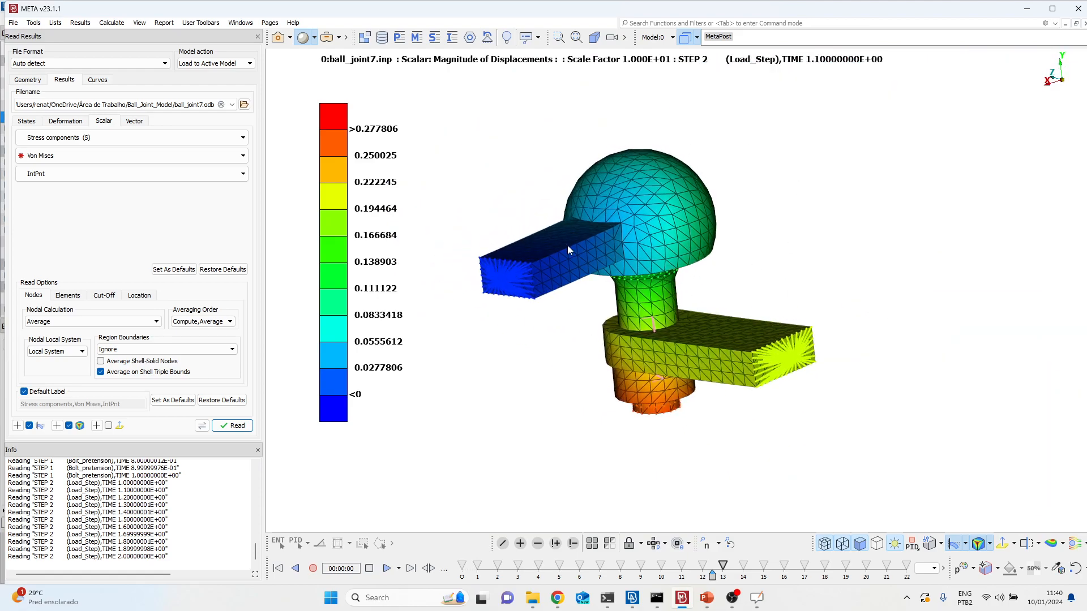
Step: Examine the deformed ball joint at Load_Step time 1.1 in the standard views and from several angles
{"action": "left_click_drag", "start_coordinate": [629, 328], "coordinate": [864, 376], "text": "ctrl"}
{"action": "key", "text": "F3"}
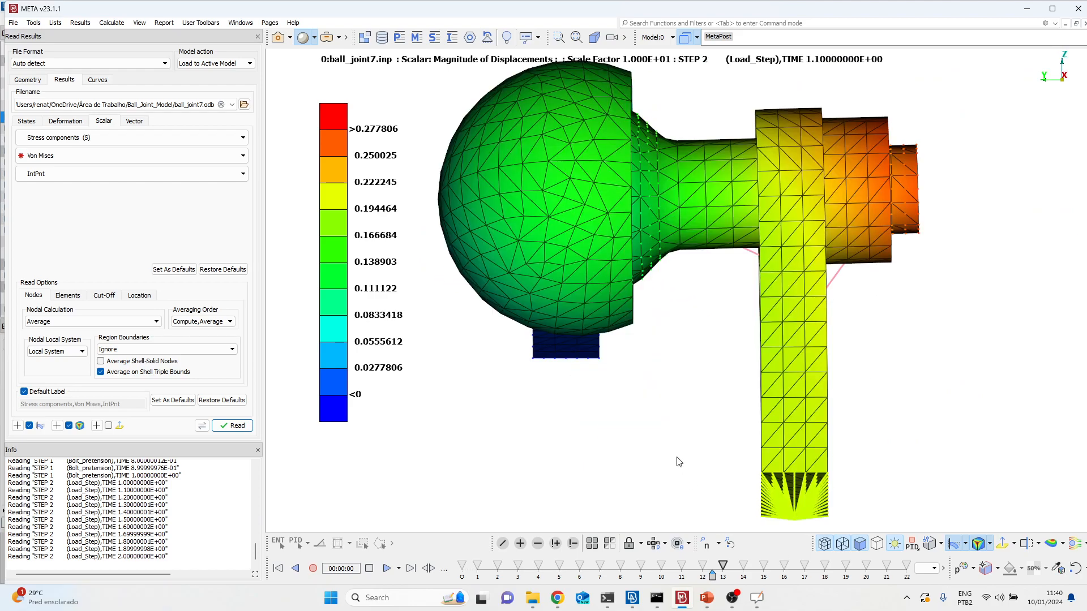
{"action": "key", "text": "F1"}
{"action": "key", "text": "F2"}
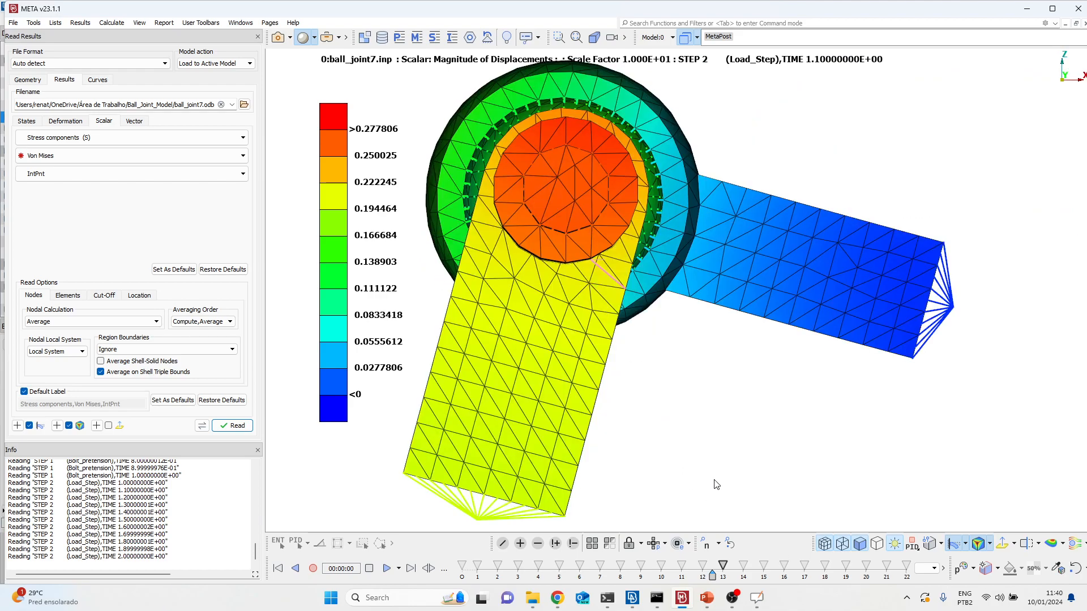
{"action": "key", "text": "F1"}
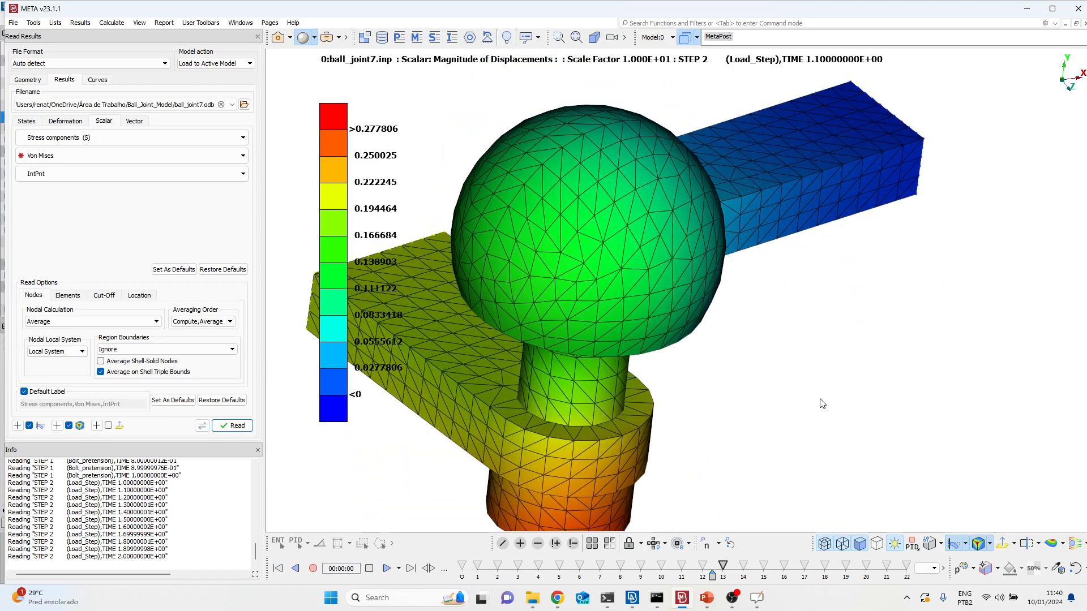
{"action": "left_click_drag", "start_coordinate": [694, 195], "coordinate": [987, 313], "text": "ctrl"}
{"action": "scroll", "coordinate": [732, 305], "scroll_direction": "down", "scroll_amount": 5}
{"action": "left_click_drag", "start_coordinate": [635, 267], "coordinate": [848, 210], "text": "ctrl"}
{"action": "scroll", "coordinate": [629, 258], "scroll_direction": "up", "scroll_amount": 5}
{"action": "left_click_drag", "start_coordinate": [623, 274], "coordinate": [481, 334], "text": "ctrl"}
Step: Advance the results to Load_Step time 1.8 and examine the coupling at the housing arm's end in close view
{"action": "left_click_drag", "start_coordinate": [720, 577], "coordinate": [862, 560]}
{"action": "scroll", "coordinate": [450, 293], "scroll_direction": "up", "scroll_amount": 5}
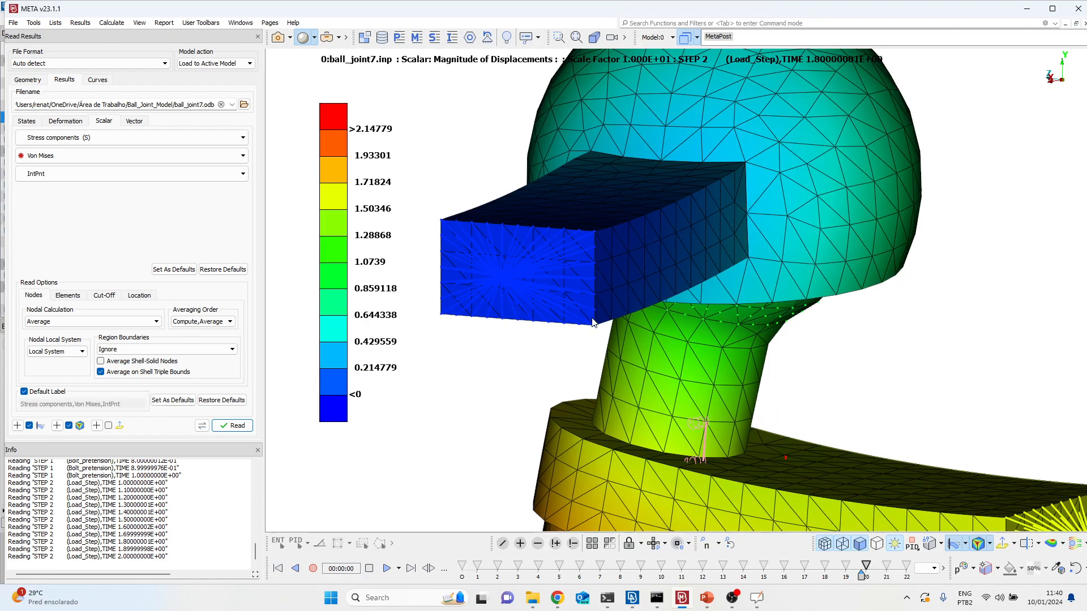
{"action": "left_click_drag", "start_coordinate": [587, 312], "coordinate": [405, 298], "text": "ctrl"}
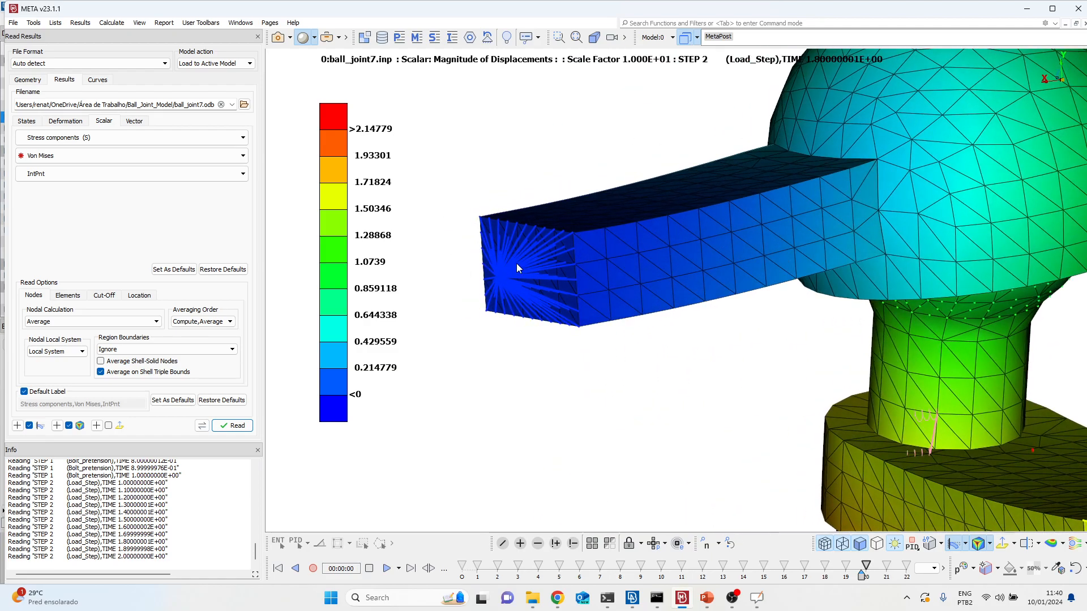
{"action": "scroll", "coordinate": [517, 264], "scroll_direction": "up", "scroll_amount": 4}
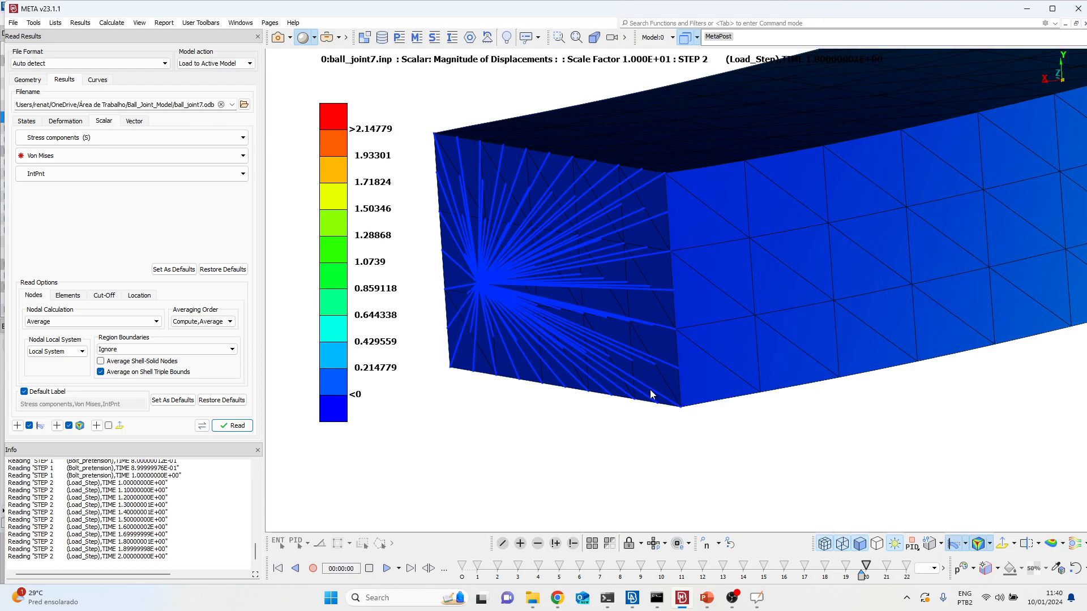
Step: Return from the housing arm's coupling to the whole joint and advance the results to Load_Step time 2.0
{"action": "scroll", "coordinate": [521, 287], "scroll_direction": "down", "scroll_amount": 6}
{"action": "left_click_drag", "start_coordinate": [593, 289], "coordinate": [671, 260], "text": "ctrl"}
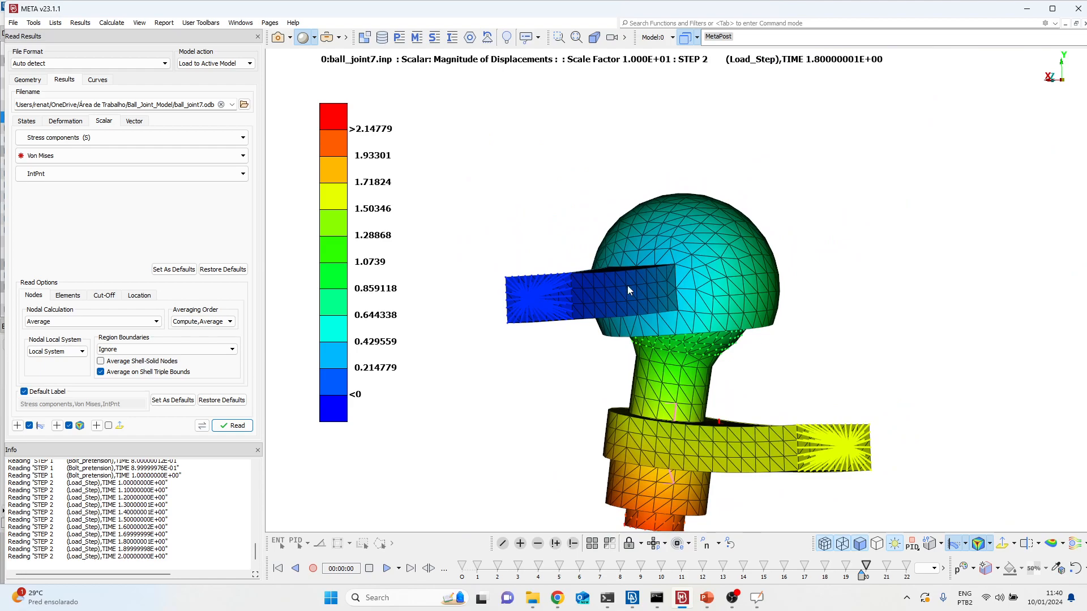
{"action": "scroll", "coordinate": [538, 303], "scroll_direction": "up", "scroll_amount": 4}
{"action": "scroll", "coordinate": [468, 300], "scroll_direction": "down", "scroll_amount": 3}
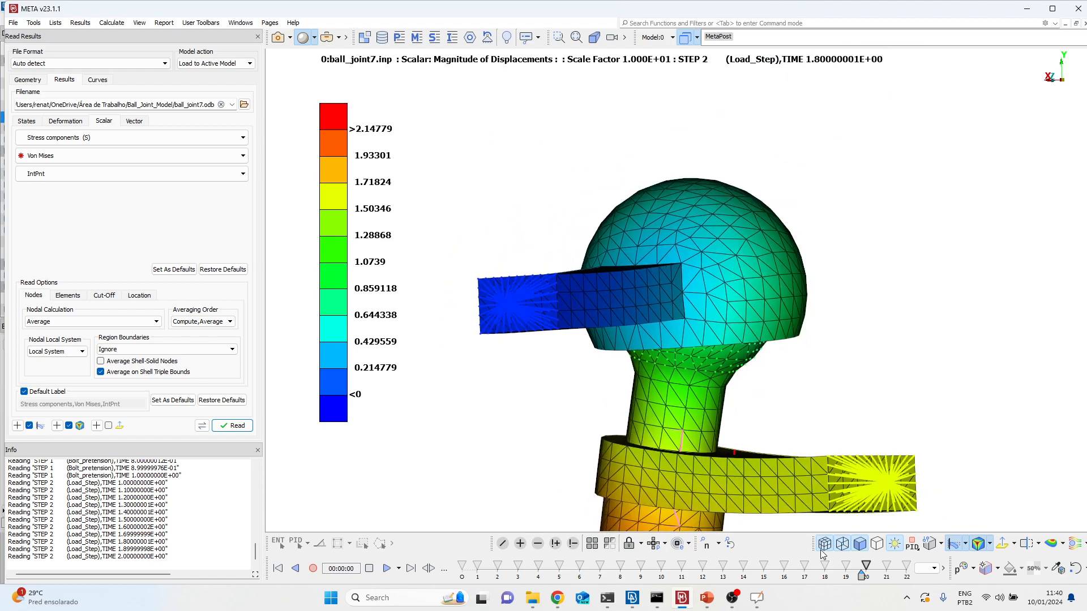
{"action": "left_click_drag", "start_coordinate": [864, 576], "coordinate": [910, 568]}
{"action": "scroll", "coordinate": [568, 195], "scroll_direction": "down", "scroll_amount": 1}
{"action": "scroll", "coordinate": [612, 349], "scroll_direction": "down", "scroll_amount": 2}
{"action": "scroll", "coordinate": [625, 339], "scroll_direction": "up", "scroll_amount": 5}
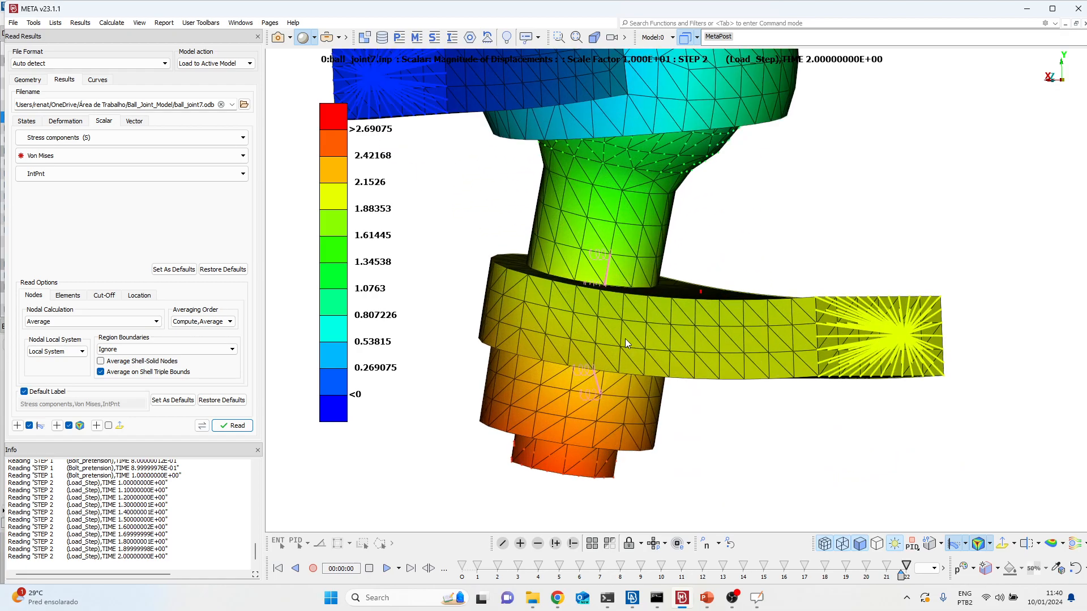
Step: Examine the deformed lower arm and its interface with the ball stud from the side, in close view and from below
{"action": "left_click_drag", "start_coordinate": [843, 375], "coordinate": [939, 373], "text": "ctrl"}
{"action": "key", "text": "F10"}
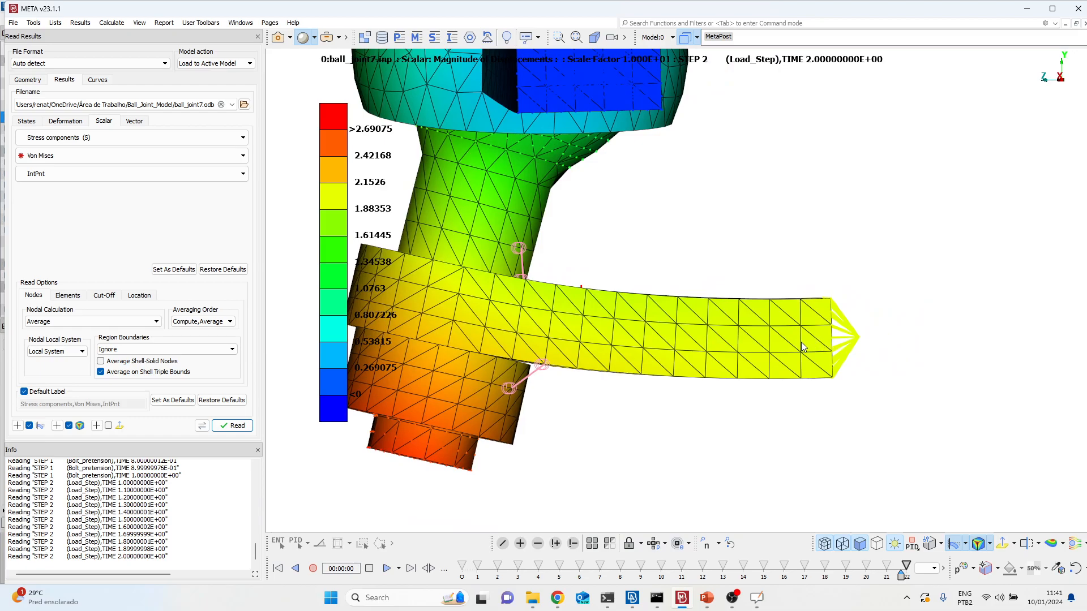
{"action": "scroll", "coordinate": [581, 326], "scroll_direction": "down", "scroll_amount": 2}
{"action": "scroll", "coordinate": [583, 326], "scroll_direction": "up", "scroll_amount": 6}
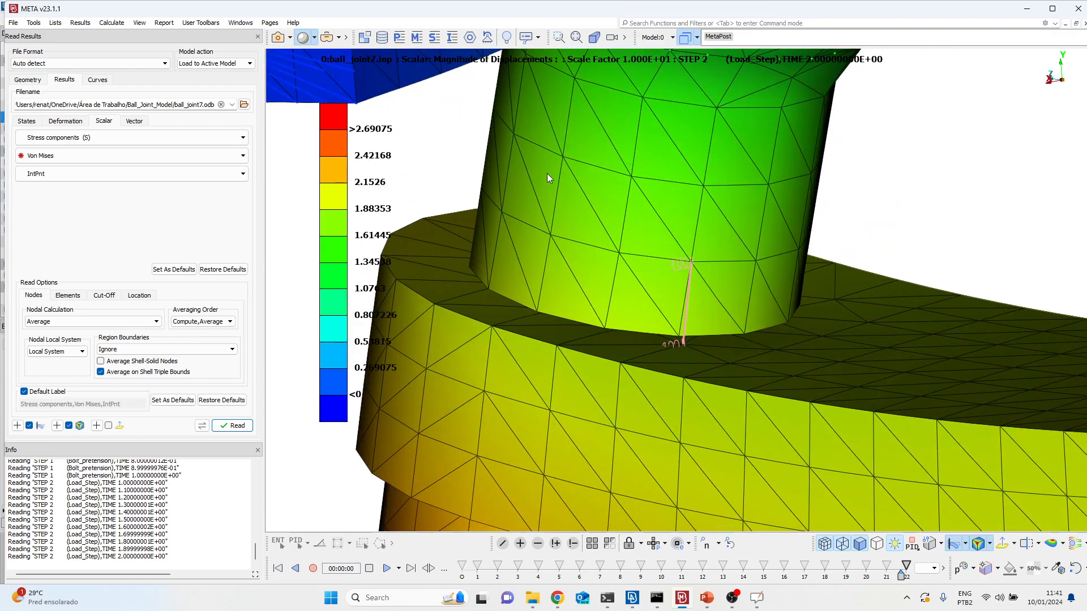
{"action": "scroll", "coordinate": [720, 245], "scroll_direction": "down", "scroll_amount": 3}
{"action": "left_click_drag", "start_coordinate": [695, 328], "coordinate": [682, 280], "text": "ctrl"}
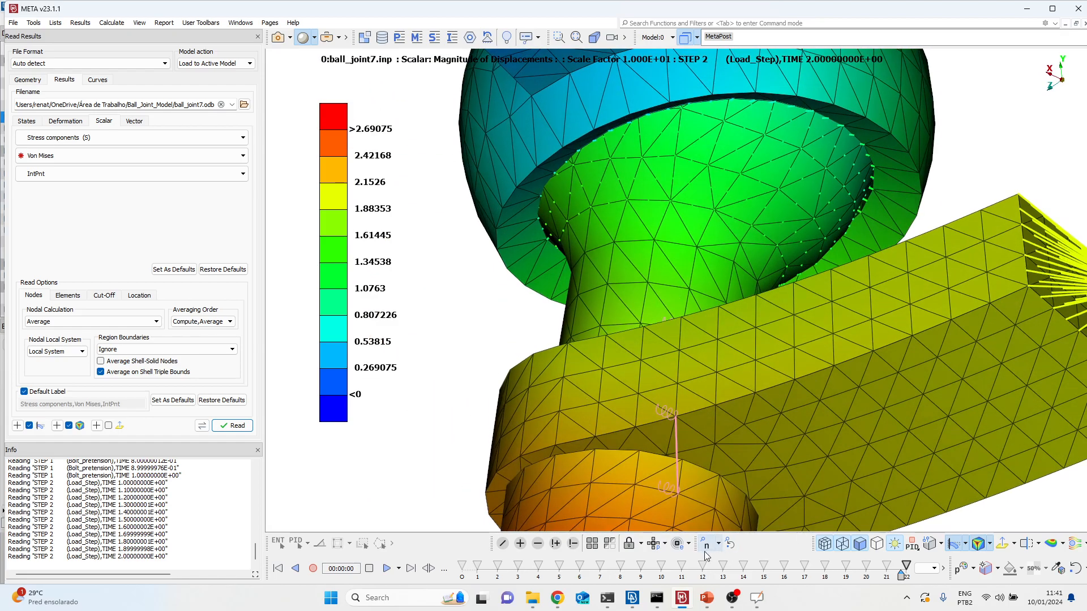
Step: Switch to ANSA and list the contacts defined in the ball joint model
{"action": "left_click", "coordinate": [632, 597]}
{"action": "scroll", "coordinate": [812, 389], "scroll_direction": "up", "scroll_amount": 6}
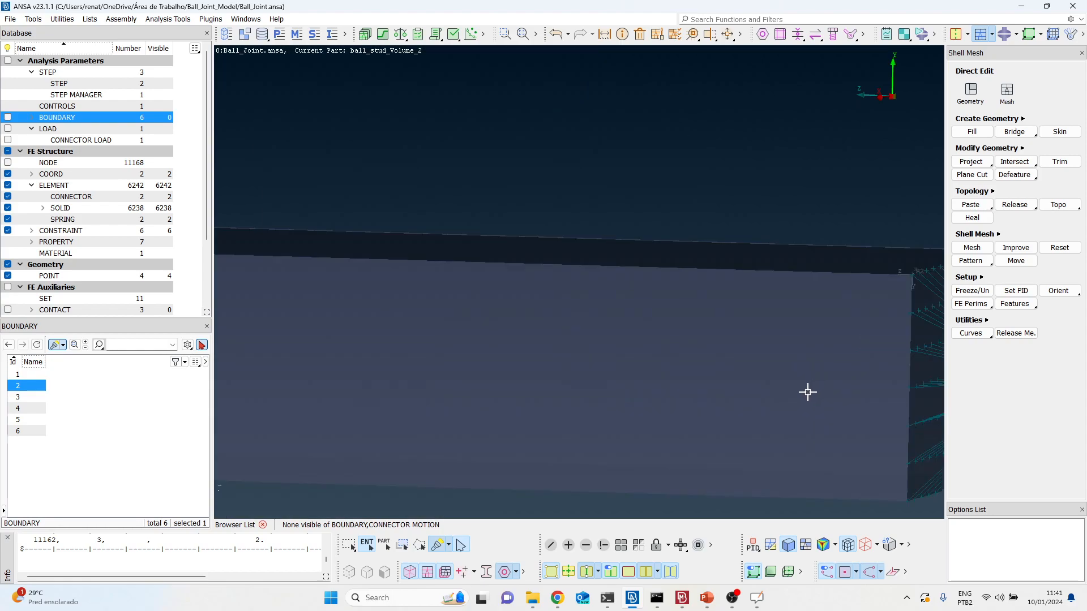
{"action": "scroll", "coordinate": [687, 346], "scroll_direction": "down", "scroll_amount": 3}
{"action": "scroll", "coordinate": [482, 332], "scroll_direction": "up", "scroll_amount": 2}
{"action": "left_click_drag", "start_coordinate": [478, 330], "coordinate": [474, 355], "text": "ctrl"}
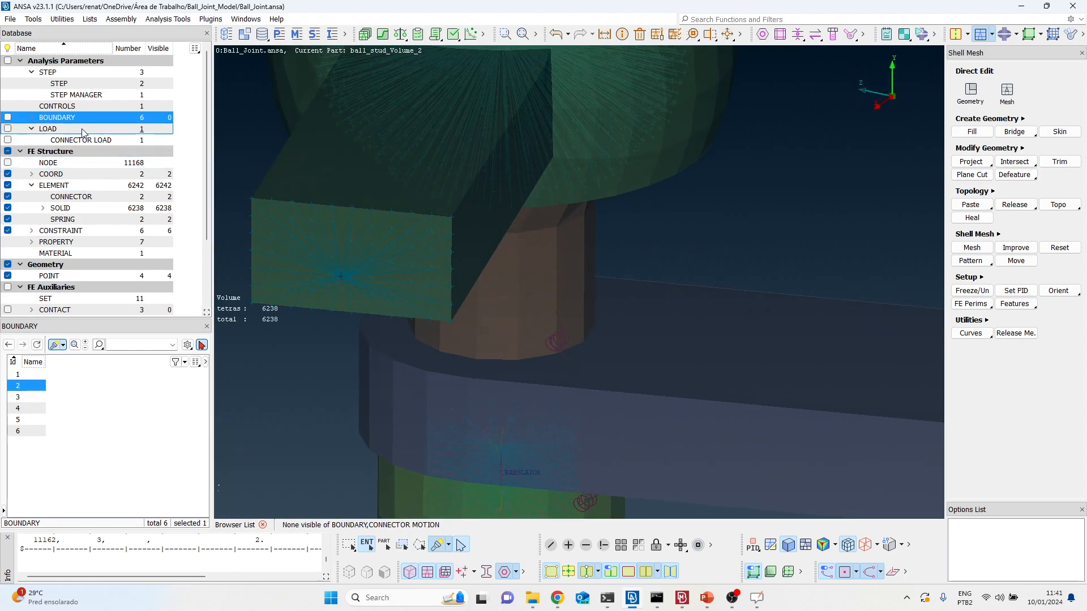
{"action": "scroll", "coordinate": [76, 145], "scroll_direction": "down", "scroll_amount": 1}
{"action": "scroll", "coordinate": [71, 177], "scroll_direction": "down", "scroll_amount": 1}
{"action": "scroll", "coordinate": [75, 218], "scroll_direction": "down", "scroll_amount": 1}
{"action": "left_click", "coordinate": [75, 230]}
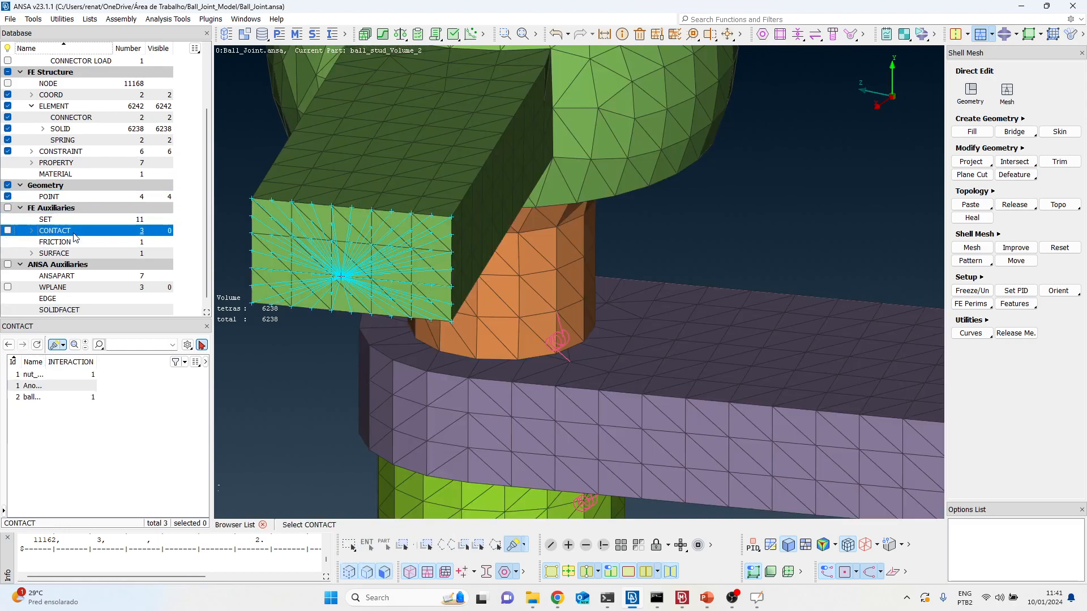
Step: Highlight the nut_stabbar contact and examine its surfaces between the nut and the lower arm from below and from the side
{"action": "left_click", "coordinate": [58, 378]}
{"action": "scroll", "coordinate": [502, 288], "scroll_direction": "down", "scroll_amount": 3}
{"action": "scroll", "coordinate": [514, 425], "scroll_direction": "up", "scroll_amount": 3}
{"action": "left_click_drag", "start_coordinate": [508, 302], "coordinate": [515, 352], "text": "ctrl"}
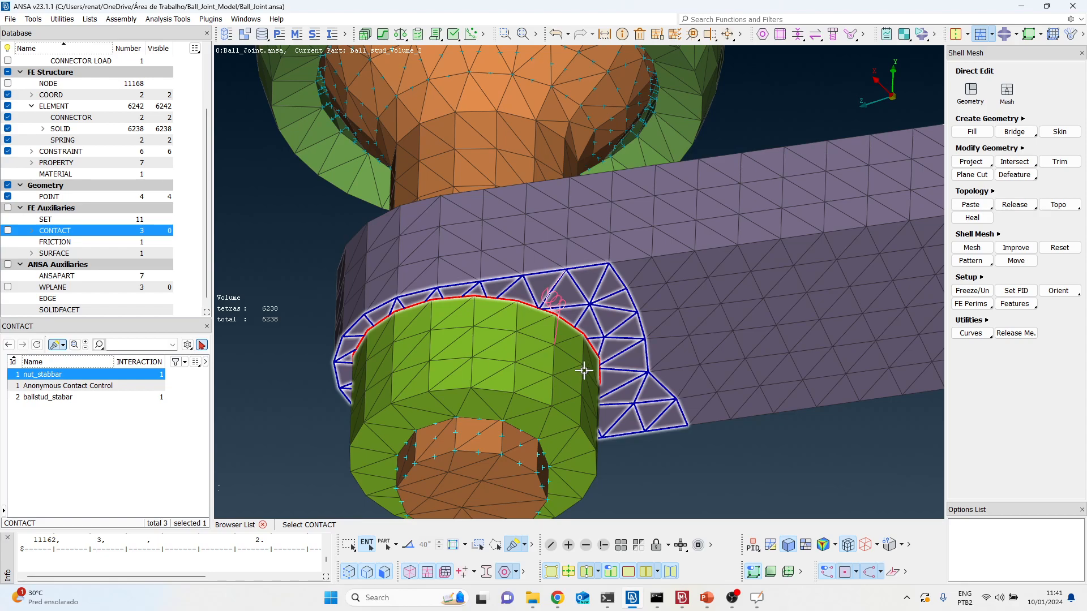
{"action": "left_click_drag", "start_coordinate": [540, 211], "coordinate": [512, 296], "text": "ctrl"}
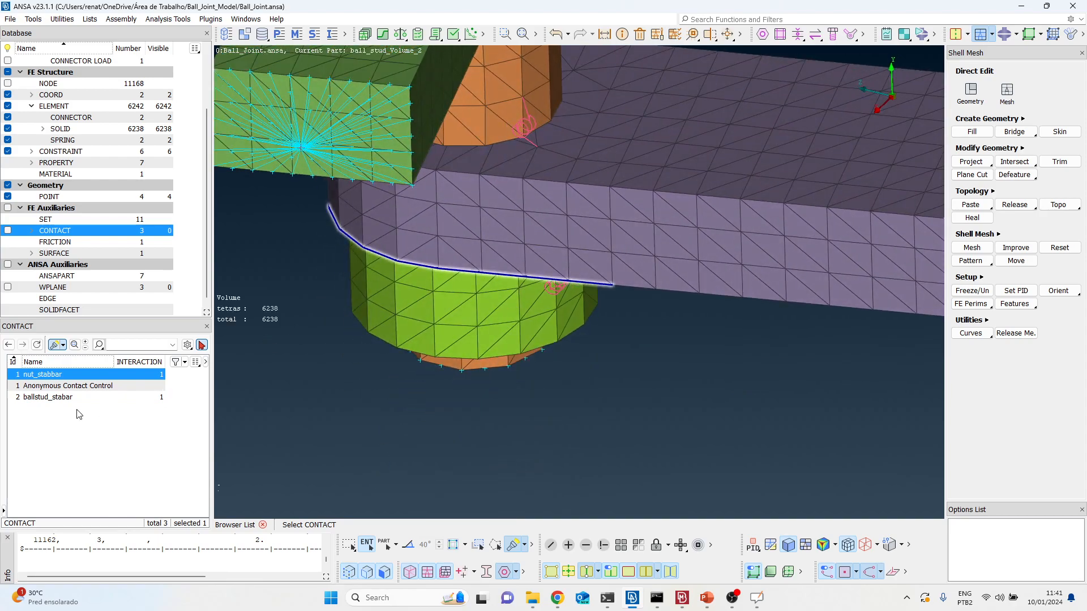
Step: Highlight the ballstud_stabar contact and examine its surfaces between the ball stud and the lower arm in close and whole views
{"action": "left_click", "coordinate": [51, 397]}
{"action": "left_click_drag", "start_coordinate": [250, 338], "coordinate": [399, 258], "text": "ctrl"}
{"action": "scroll", "coordinate": [399, 259], "scroll_direction": "up", "scroll_amount": 2}
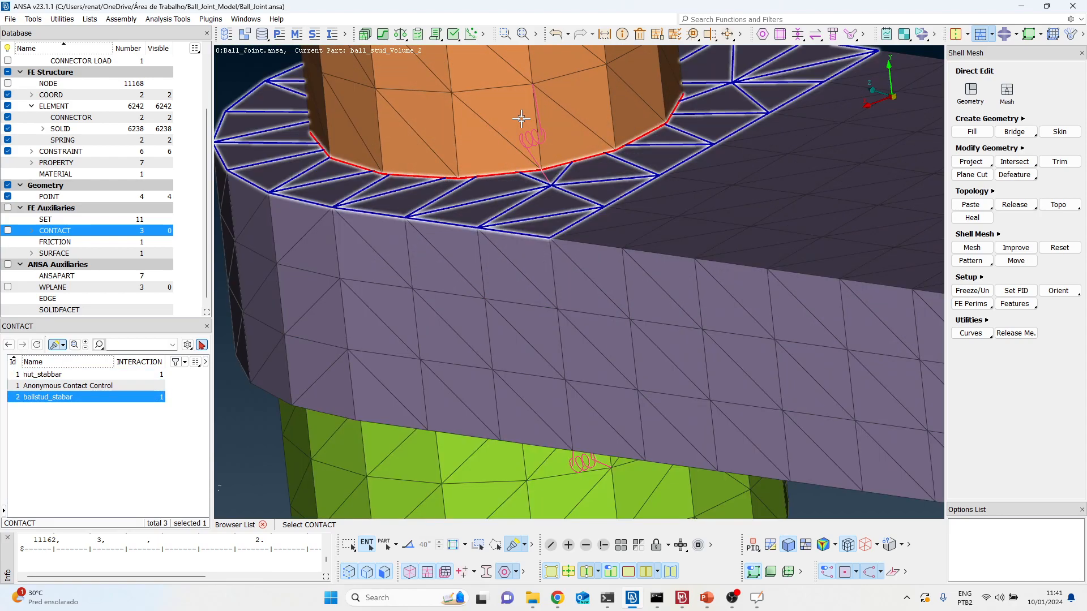
{"action": "scroll", "coordinate": [457, 168], "scroll_direction": "down", "scroll_amount": 5}
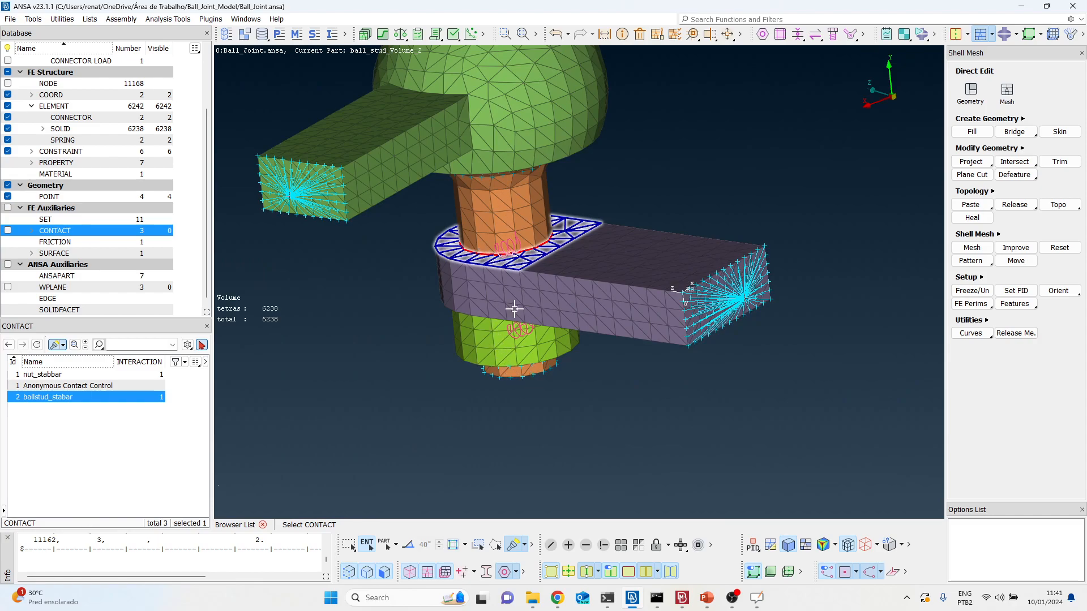
{"action": "scroll", "coordinate": [510, 272], "scroll_direction": "up", "scroll_amount": 4}
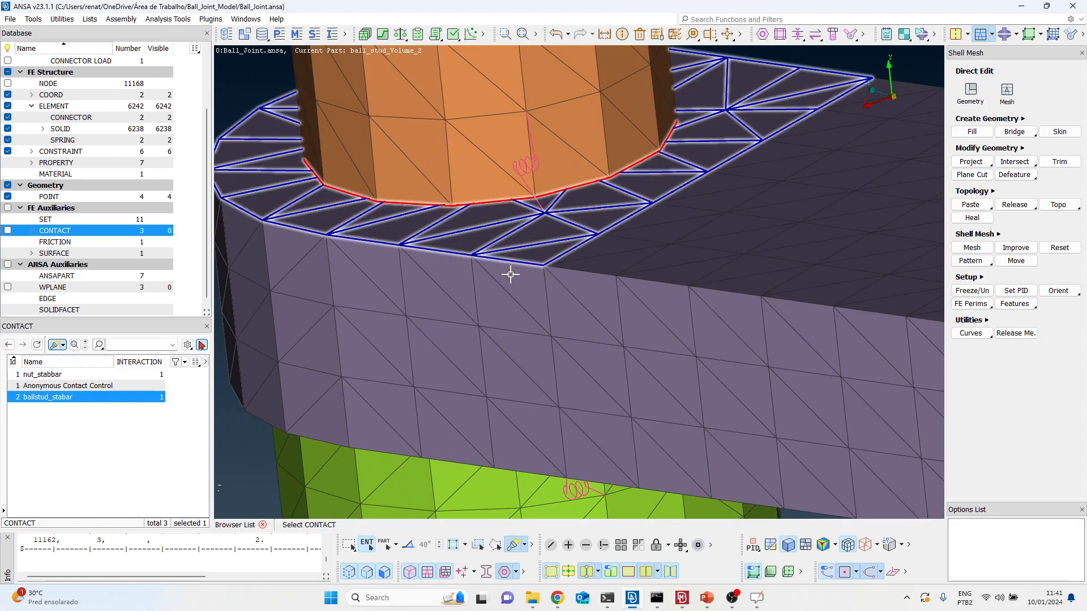
{"action": "scroll", "coordinate": [534, 315], "scroll_direction": "down", "scroll_amount": 3}
{"action": "scroll", "coordinate": [479, 223], "scroll_direction": "up", "scroll_amount": 1}
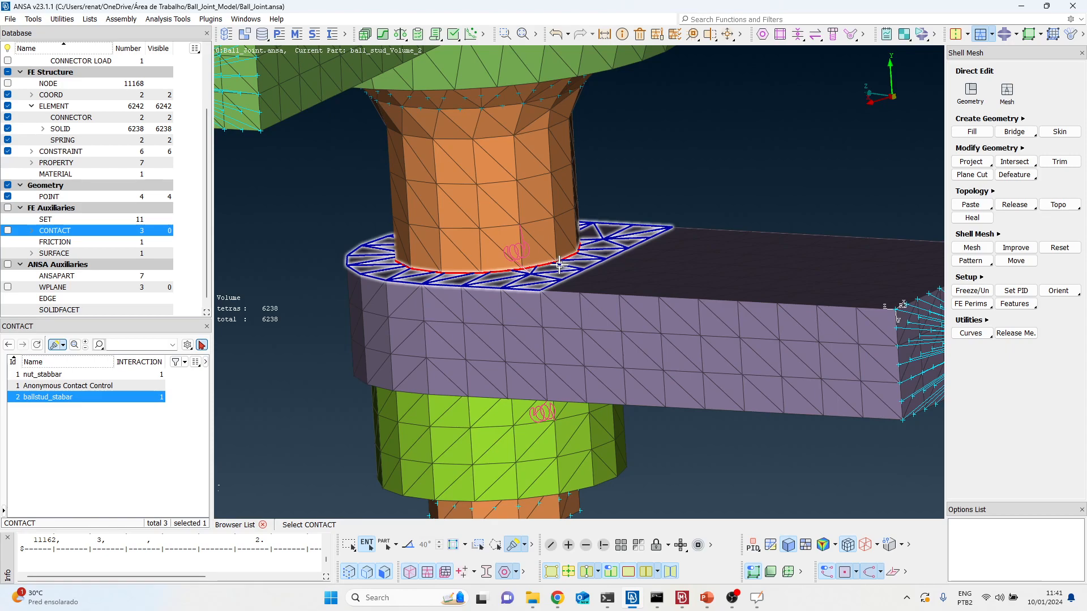
{"action": "scroll", "coordinate": [559, 264], "scroll_direction": "down", "scroll_amount": 4}
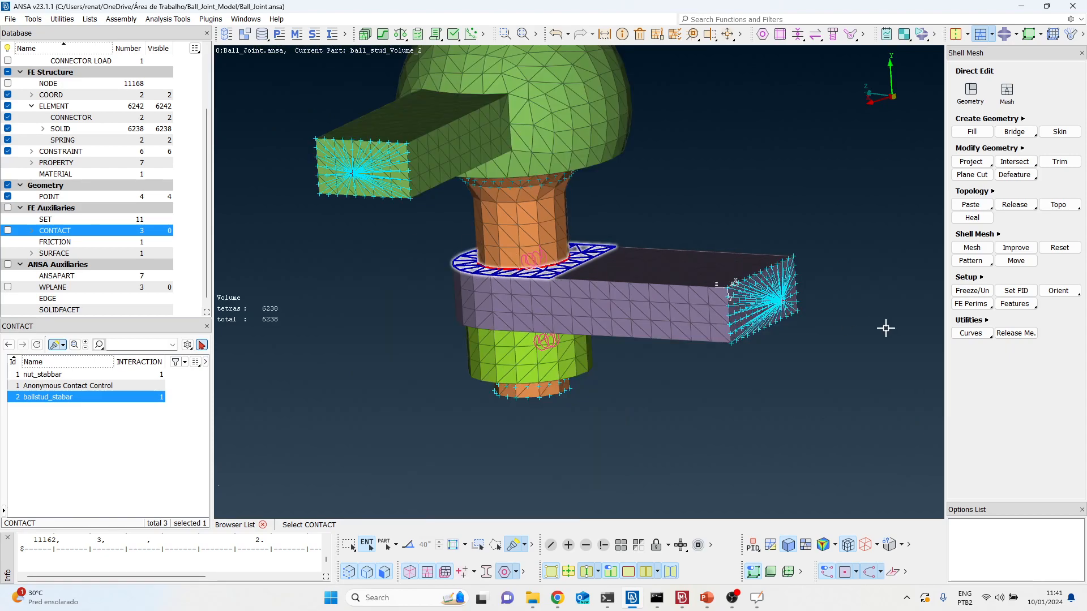
{"action": "scroll", "coordinate": [568, 308], "scroll_direction": "up", "scroll_amount": 4}
{"action": "scroll", "coordinate": [538, 306], "scroll_direction": "down", "scroll_amount": 4}
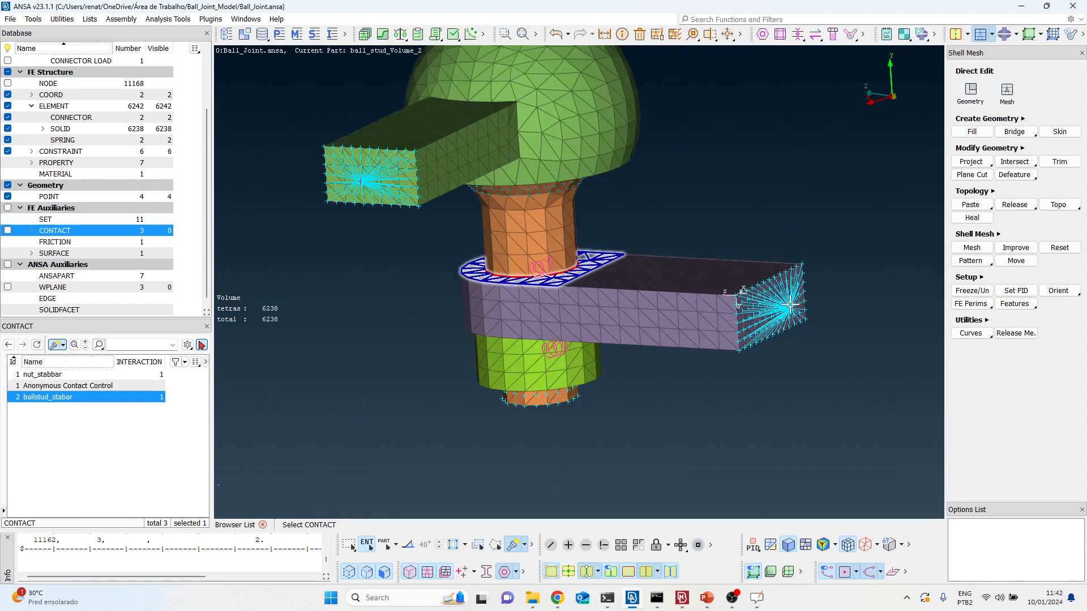
Step: Switch to META and move the results back to Load_Step time 1.7
{"action": "left_click_drag", "start_coordinate": [695, 321], "coordinate": [799, 333], "text": "ctrl"}
{"action": "left_click", "coordinate": [683, 599]}
{"action": "left_click_drag", "start_coordinate": [650, 397], "coordinate": [868, 459], "text": "ctrl"}
{"action": "left_click_drag", "start_coordinate": [902, 576], "coordinate": [853, 573]}
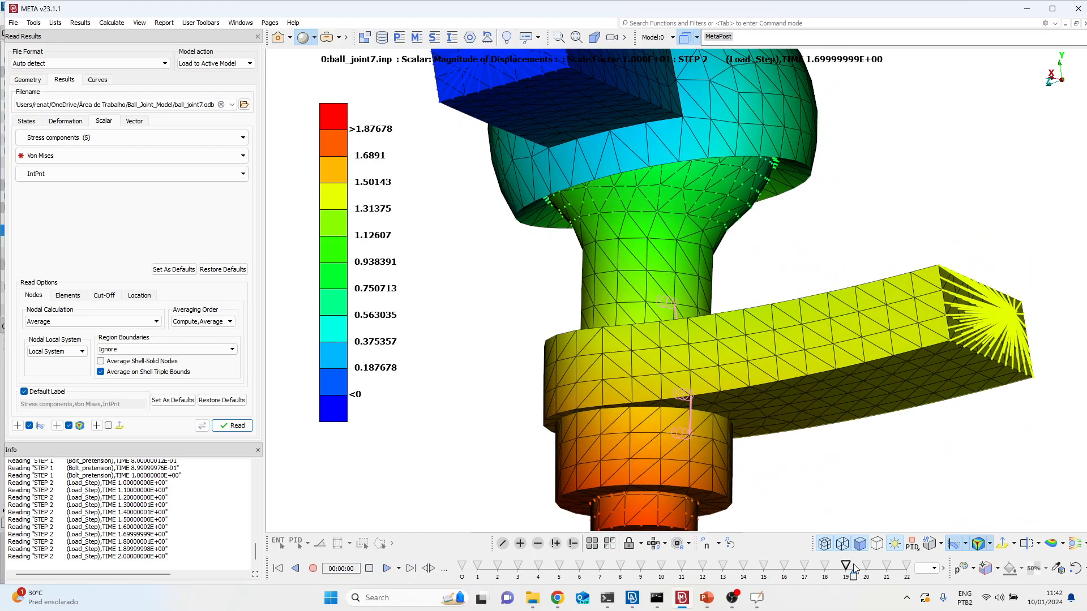
Step: Examine the deformed interface between the ball stud, lower arm and nut in close view, and return to the whole joint
{"action": "scroll", "coordinate": [649, 351], "scroll_direction": "down", "scroll_amount": 3}
{"action": "scroll", "coordinate": [648, 351], "scroll_direction": "up", "scroll_amount": 5}
{"action": "left_click_drag", "start_coordinate": [649, 351], "coordinate": [688, 391], "text": "ctrl"}
{"action": "scroll", "coordinate": [680, 204], "scroll_direction": "up", "scroll_amount": 2}
{"action": "scroll", "coordinate": [679, 201], "scroll_direction": "up", "scroll_amount": 2}
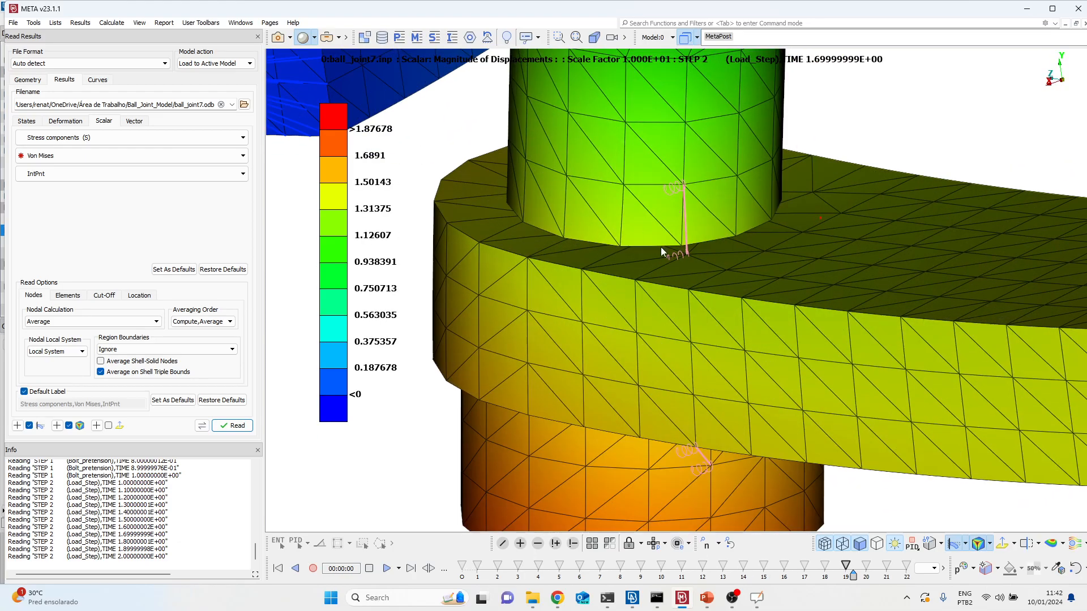
{"action": "scroll", "coordinate": [654, 404], "scroll_direction": "down", "scroll_amount": 3}
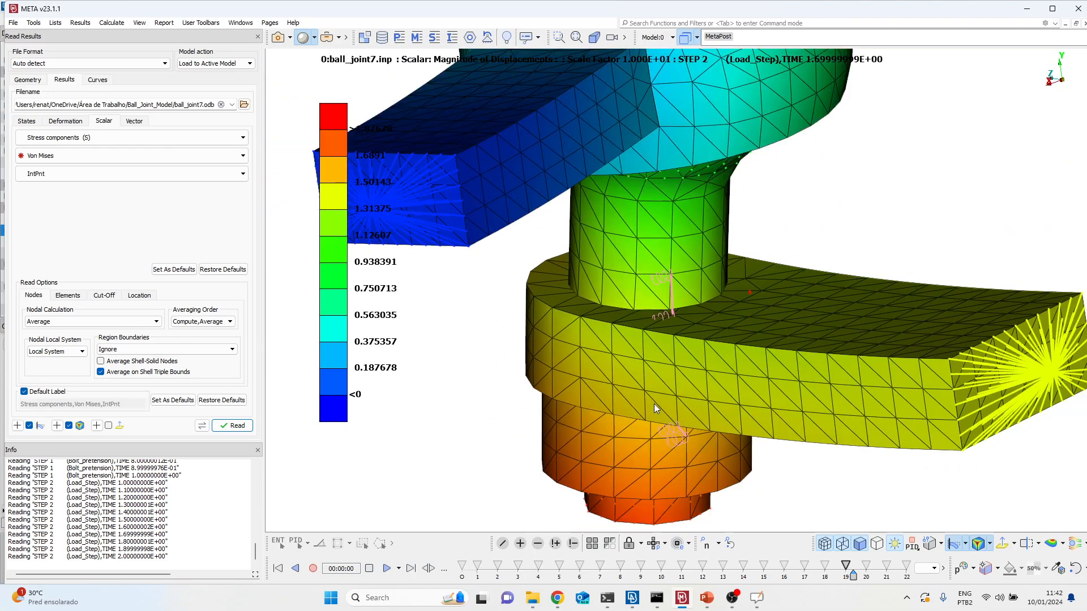
{"action": "scroll", "coordinate": [621, 298], "scroll_direction": "down", "scroll_amount": 3}
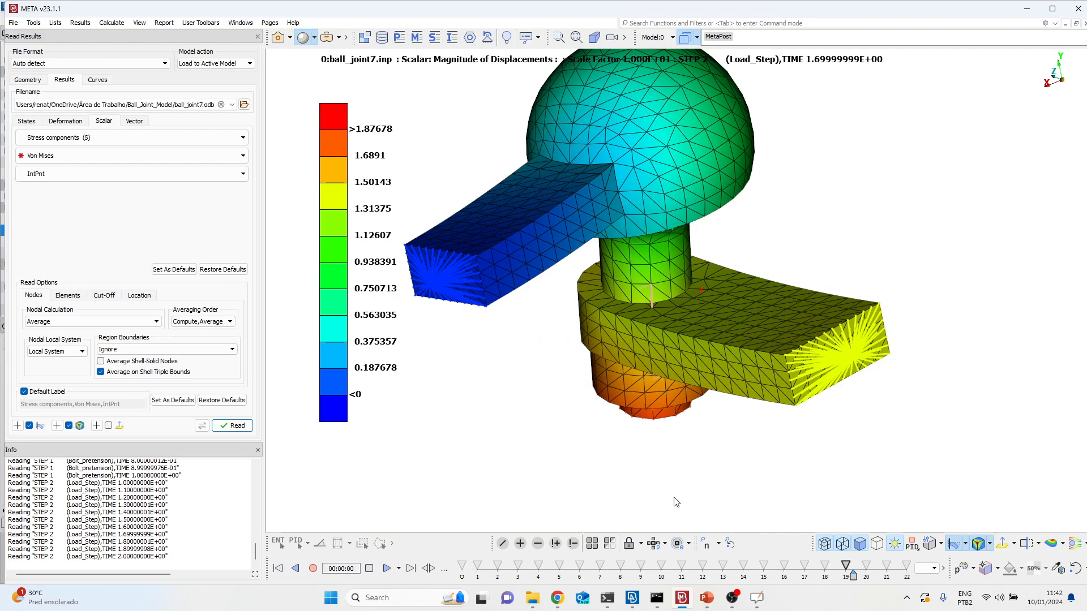
{"action": "scroll", "coordinate": [607, 497], "scroll_direction": "down", "scroll_amount": 2}
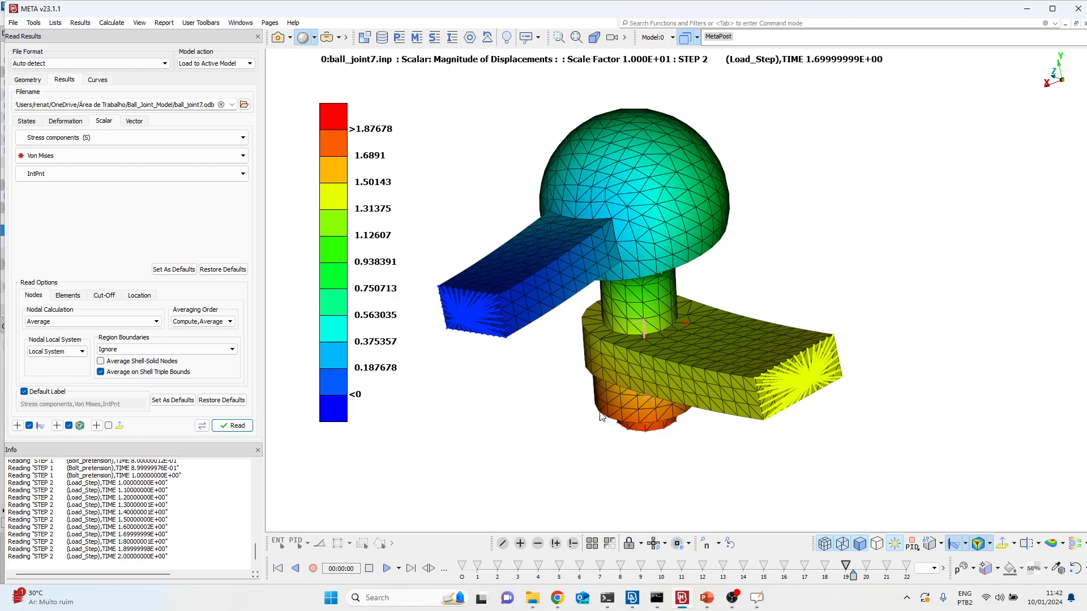
Step: Switch to ANSA and clear the contact highlighting, keeping the ball joint in an angled view
{"action": "left_click", "coordinate": [636, 600]}
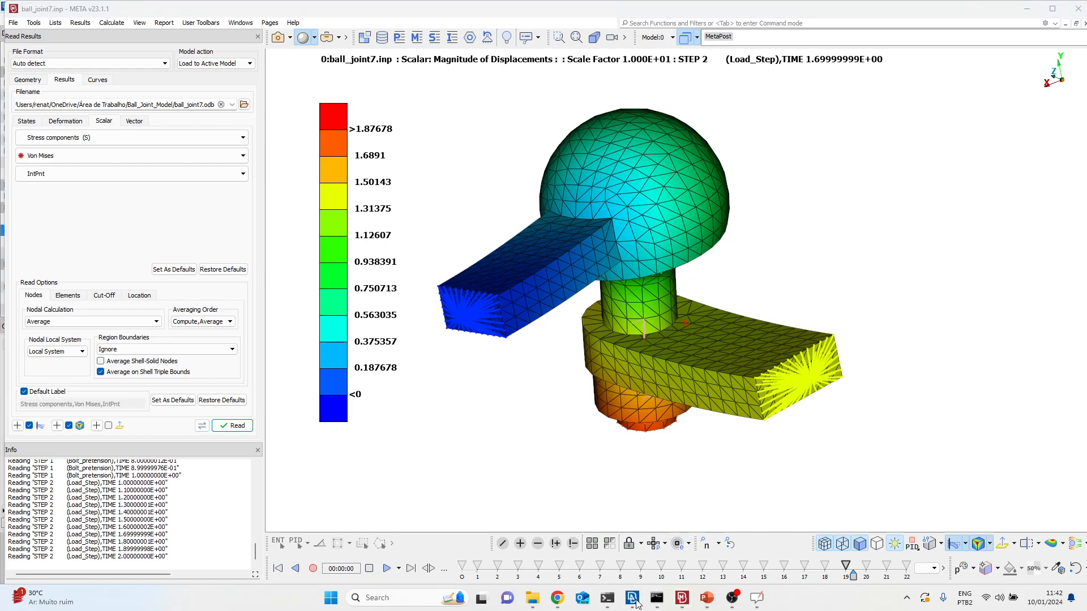
{"action": "left_click", "coordinate": [635, 605]}
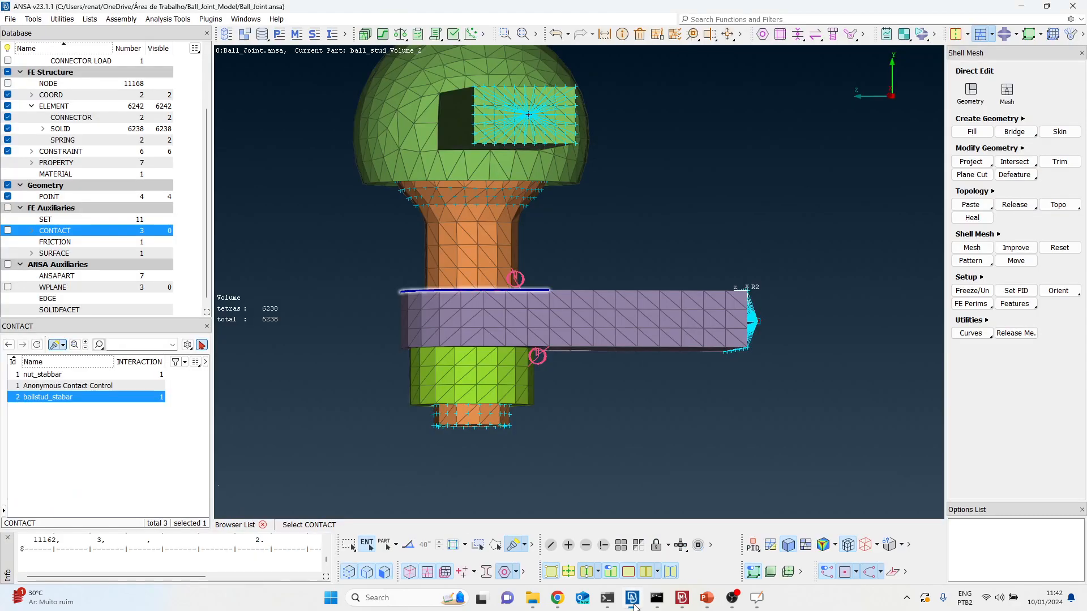
{"action": "middle_click", "coordinate": [608, 445]}
{"action": "left_click_drag", "start_coordinate": [653, 398], "coordinate": [609, 464], "text": "ctrl"}
{"action": "scroll", "coordinate": [615, 312], "scroll_direction": "down", "scroll_amount": 5}
{"action": "scroll", "coordinate": [591, 328], "scroll_direction": "up", "scroll_amount": 5}
{"action": "left_click_drag", "start_coordinate": [587, 308], "coordinate": [646, 186], "text": "ctrl"}
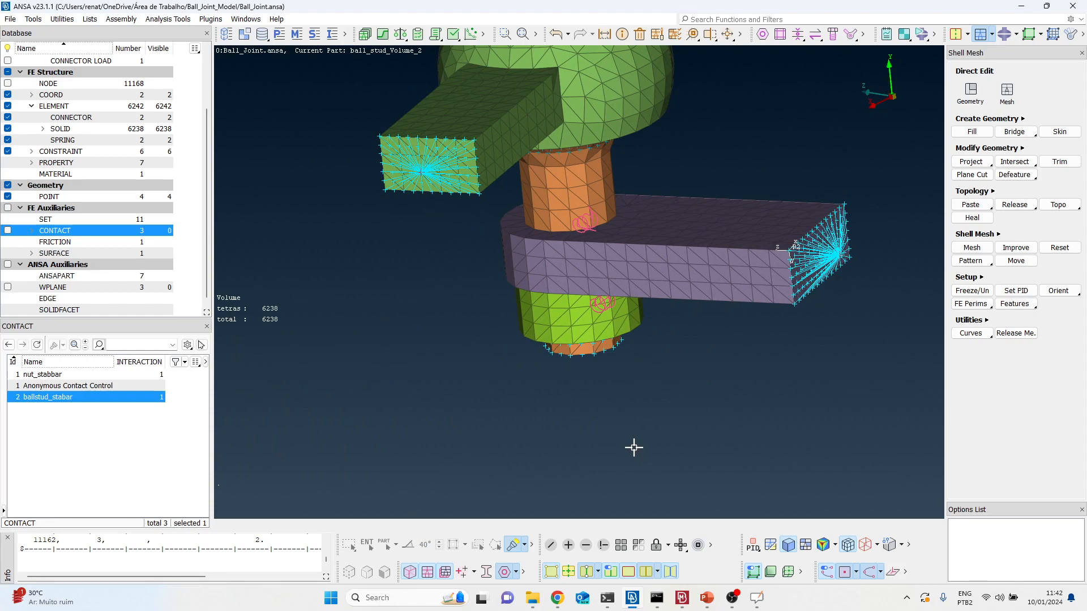
Step: Examine the ball stud's seat on the lower arm and the whole ball joint from several angles
{"action": "scroll", "coordinate": [634, 448], "scroll_direction": "down", "scroll_amount": 3}
{"action": "scroll", "coordinate": [612, 322], "scroll_direction": "up", "scroll_amount": 5}
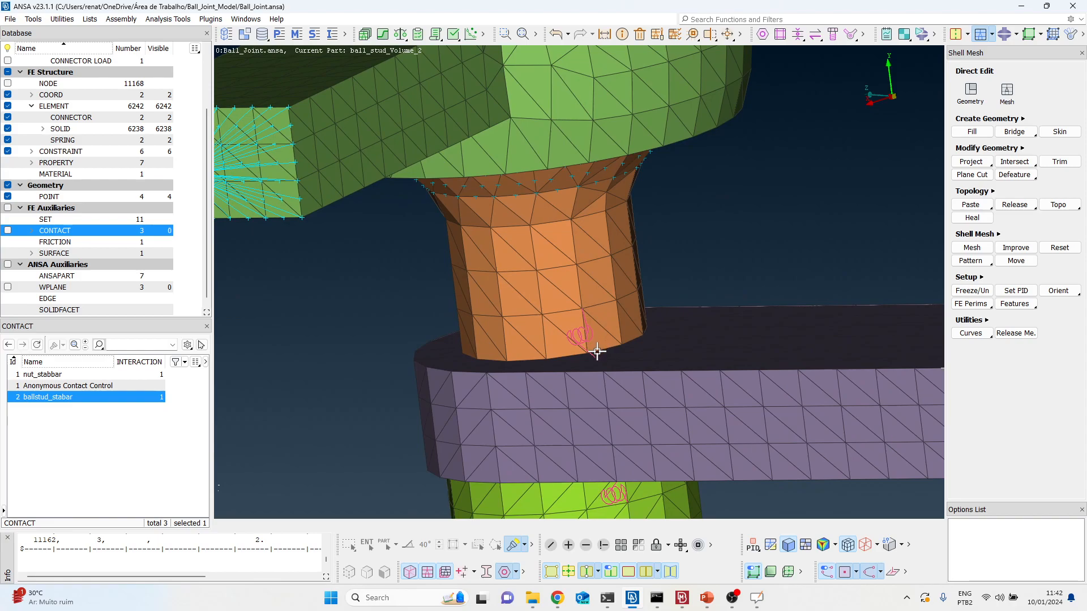
{"action": "scroll", "coordinate": [578, 175], "scroll_direction": "down", "scroll_amount": 3}
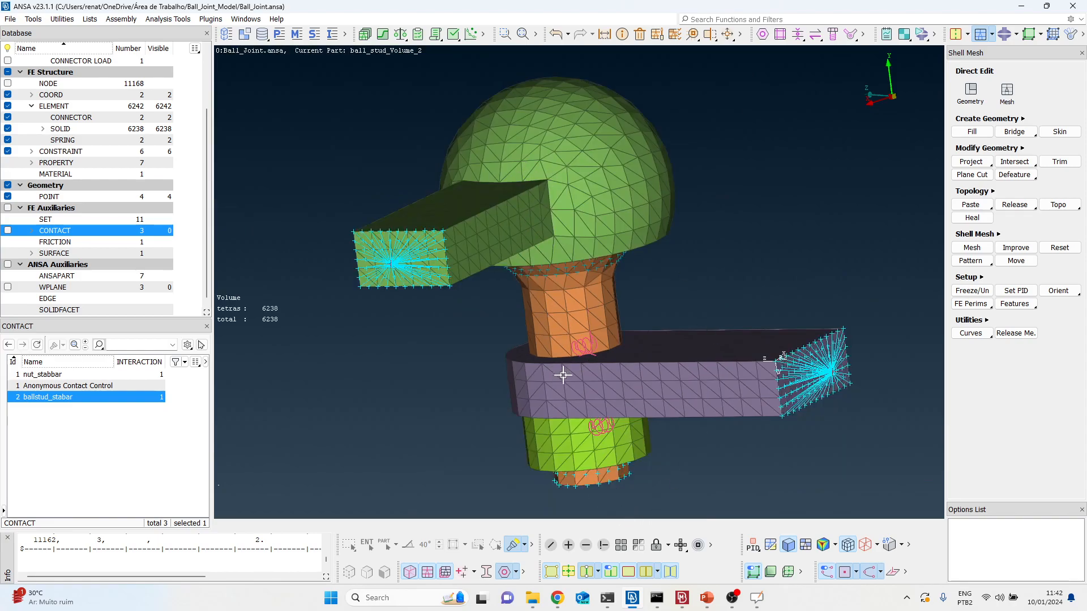
{"action": "scroll", "coordinate": [588, 458], "scroll_direction": "down", "scroll_amount": 3}
{"action": "scroll", "coordinate": [588, 485], "scroll_direction": "up", "scroll_amount": 3}
{"action": "left_click_drag", "start_coordinate": [587, 427], "coordinate": [620, 447], "text": "ctrl"}
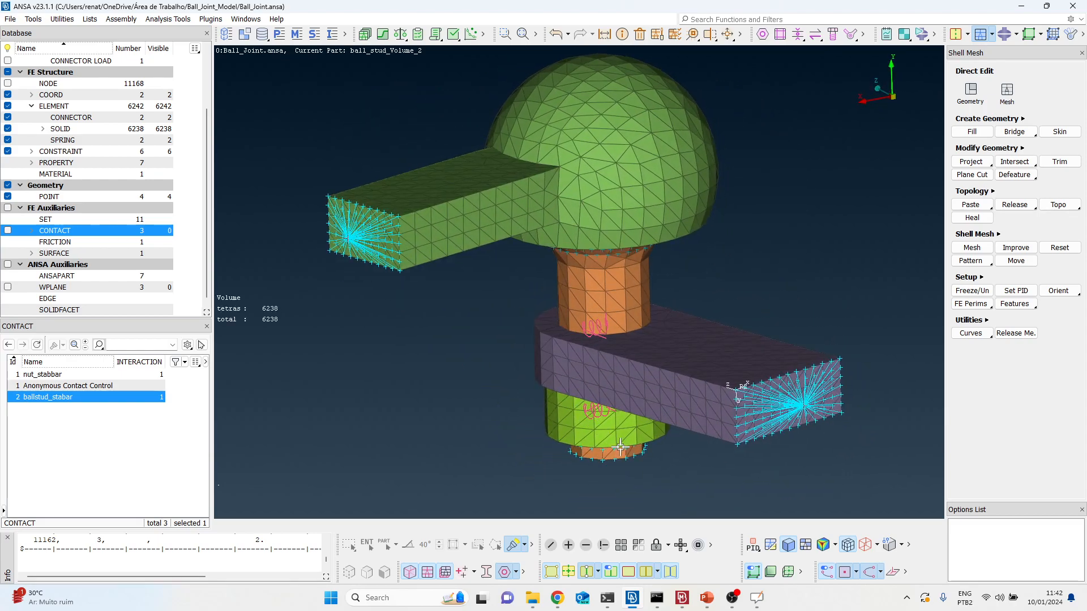
{"action": "left_click_drag", "start_coordinate": [608, 330], "coordinate": [709, 339], "text": "ctrl"}
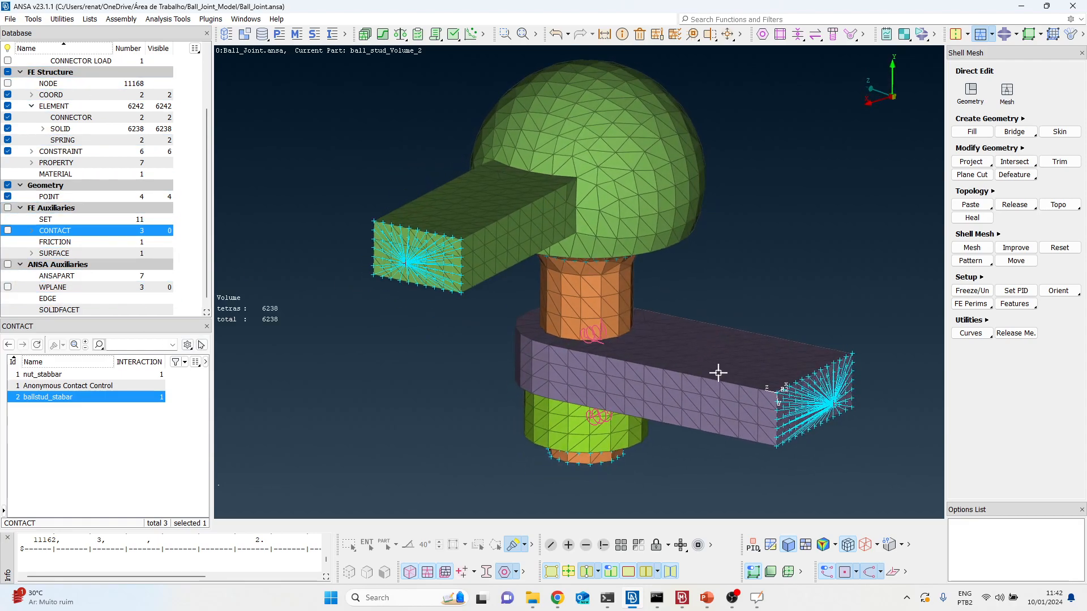
{"action": "mouse_move", "coordinate": [668, 337]}
{"action": "left_mouse_down", "text": "ctrl"}
{"action": "mouse_move", "coordinate": [655, 332]}
{"action": "mouse_move", "coordinate": [672, 332]}
{"action": "left_mouse_up", "text": "ctrl"}
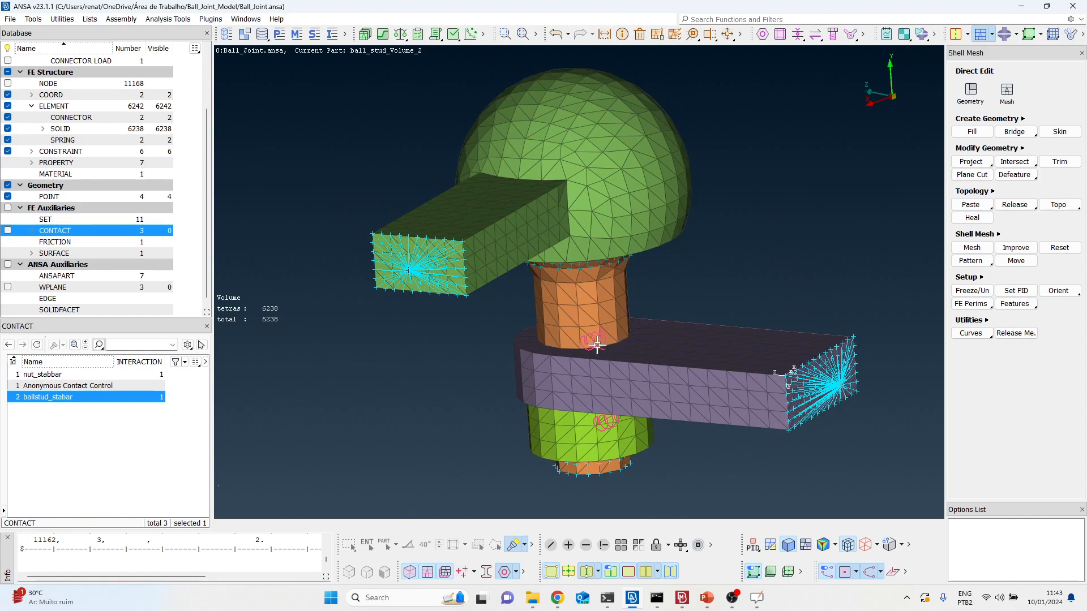
Step: Examine the spring element at the base of the ball stud in close view, and return to the whole joint
{"action": "scroll", "coordinate": [597, 345], "scroll_direction": "up", "scroll_amount": 5}
{"action": "scroll", "coordinate": [644, 340], "scroll_direction": "down", "scroll_amount": 1}
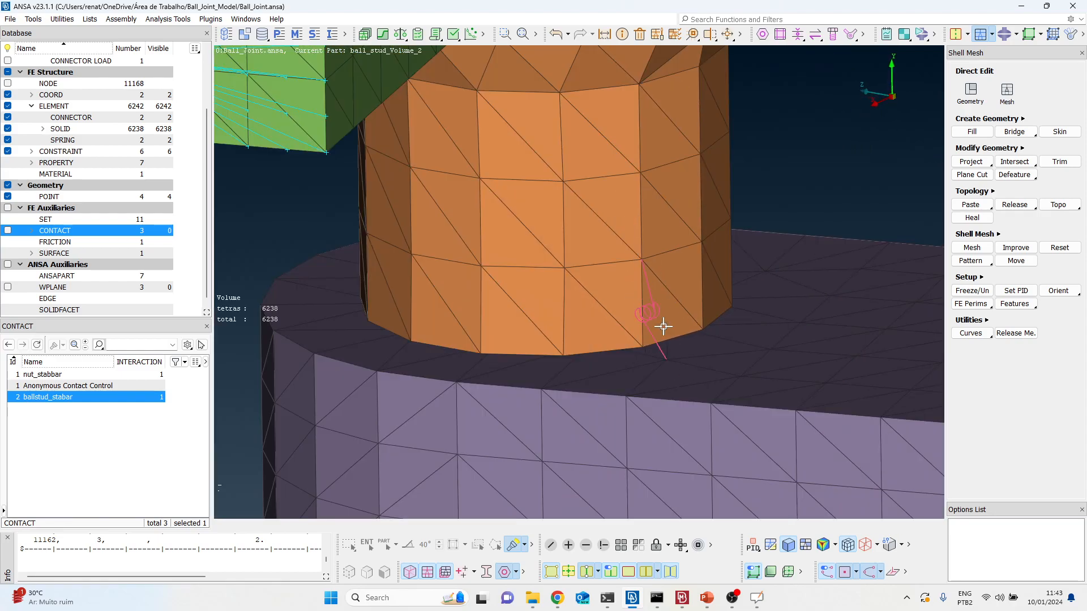
{"action": "scroll", "coordinate": [627, 325], "scroll_direction": "down", "scroll_amount": 4}
{"action": "left_click_drag", "start_coordinate": [632, 337], "coordinate": [601, 322], "text": "ctrl"}
{"action": "scroll", "coordinate": [626, 406], "scroll_direction": "down", "scroll_amount": 5}
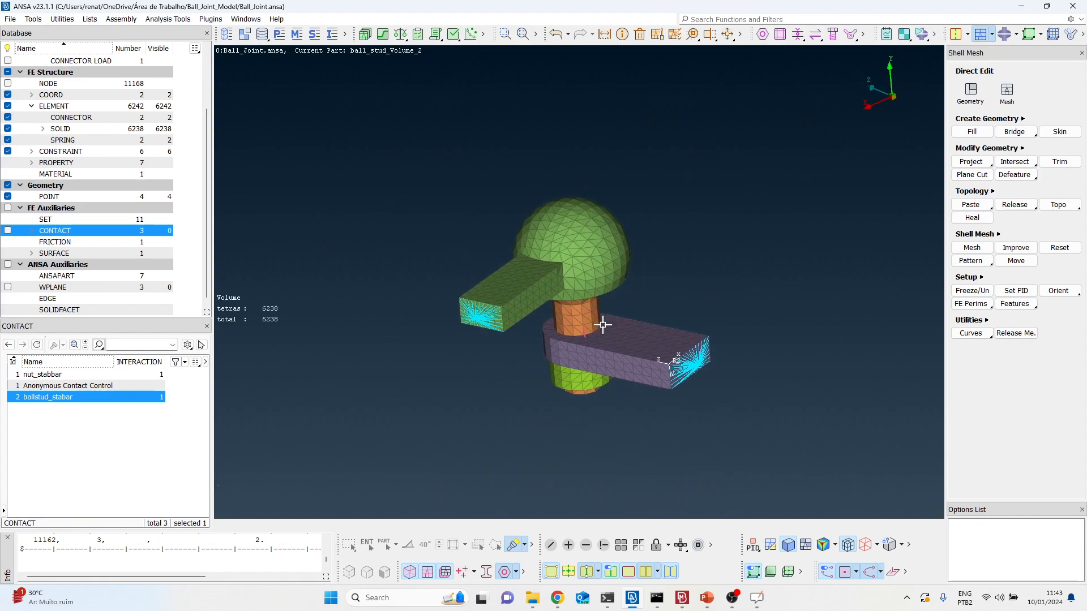
{"action": "scroll", "coordinate": [601, 322], "scroll_direction": "up", "scroll_amount": 5}
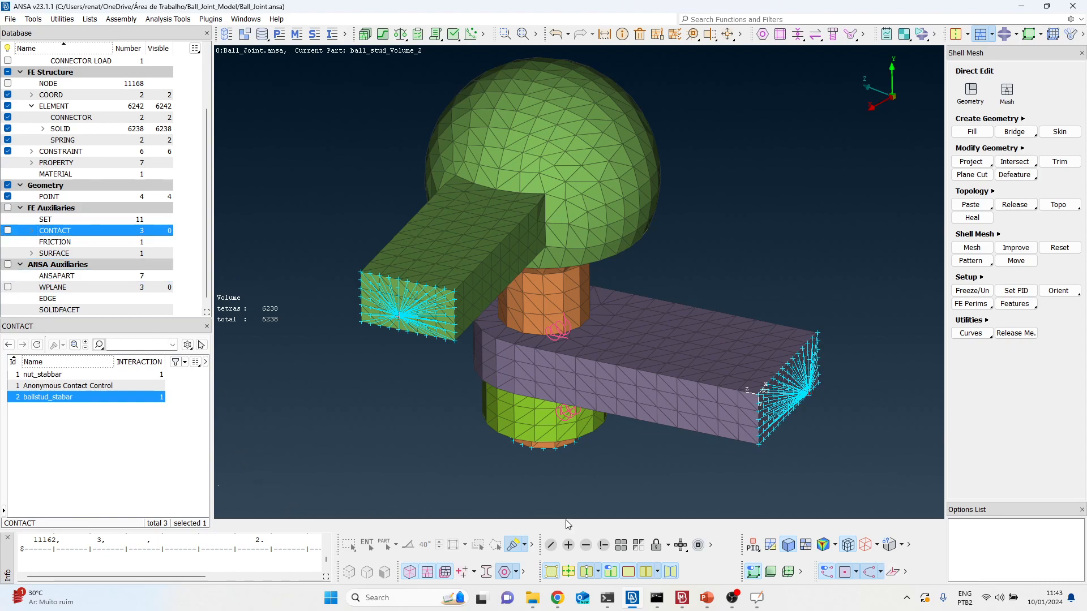
Step: Switch to Chrome and show the beginning of the Abaqus Surface-Based Coupling Constraint article on LearnFEA
{"action": "left_click", "coordinate": [561, 599]}
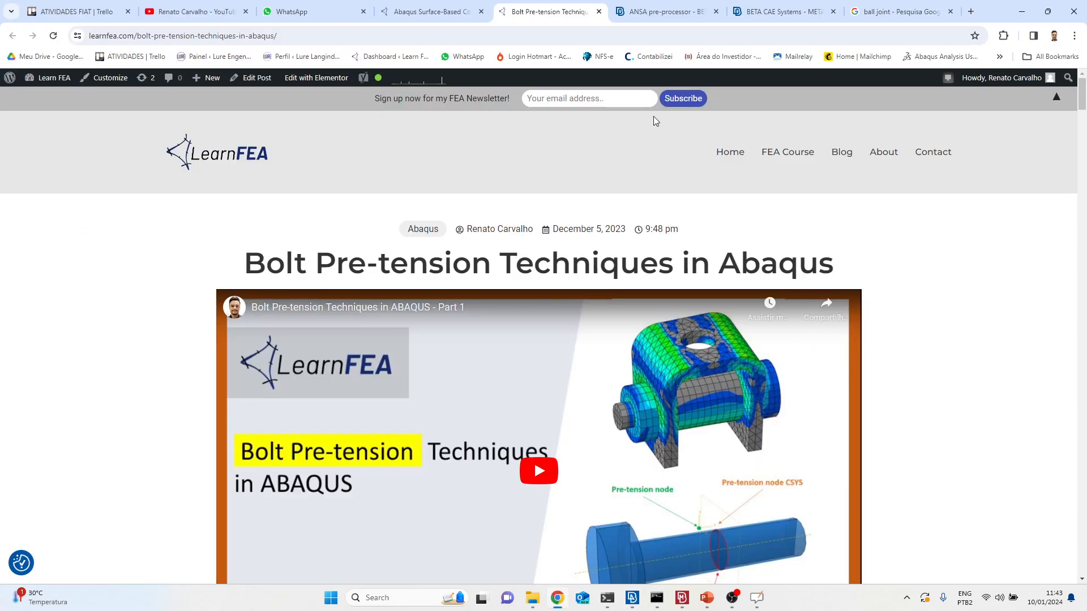
{"action": "left_click", "coordinate": [435, 12]}
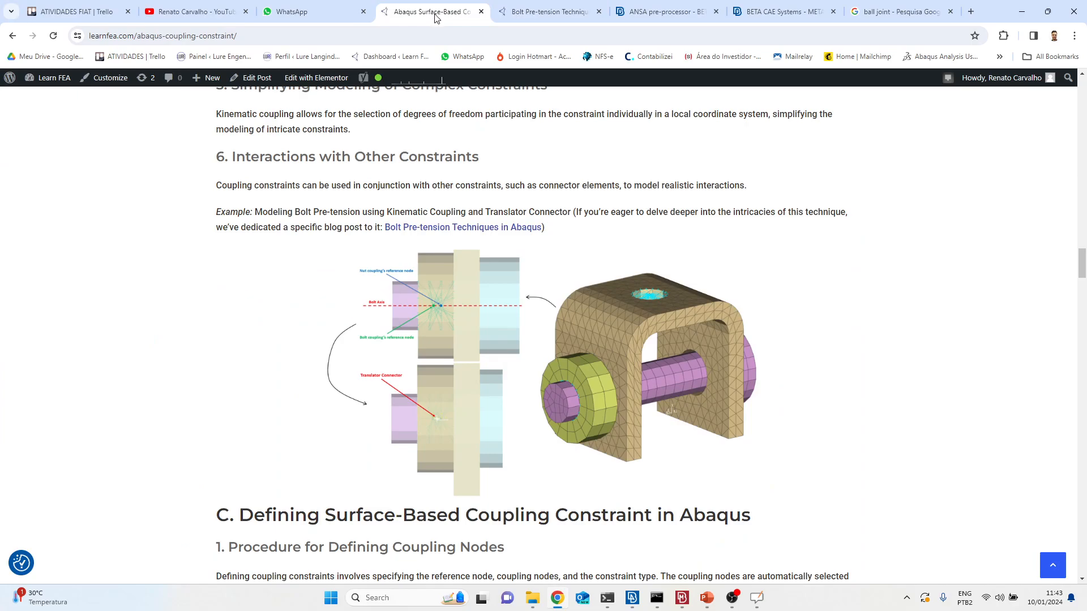
{"action": "scroll", "coordinate": [539, 269], "scroll_direction": "up", "scroll_amount": 20}
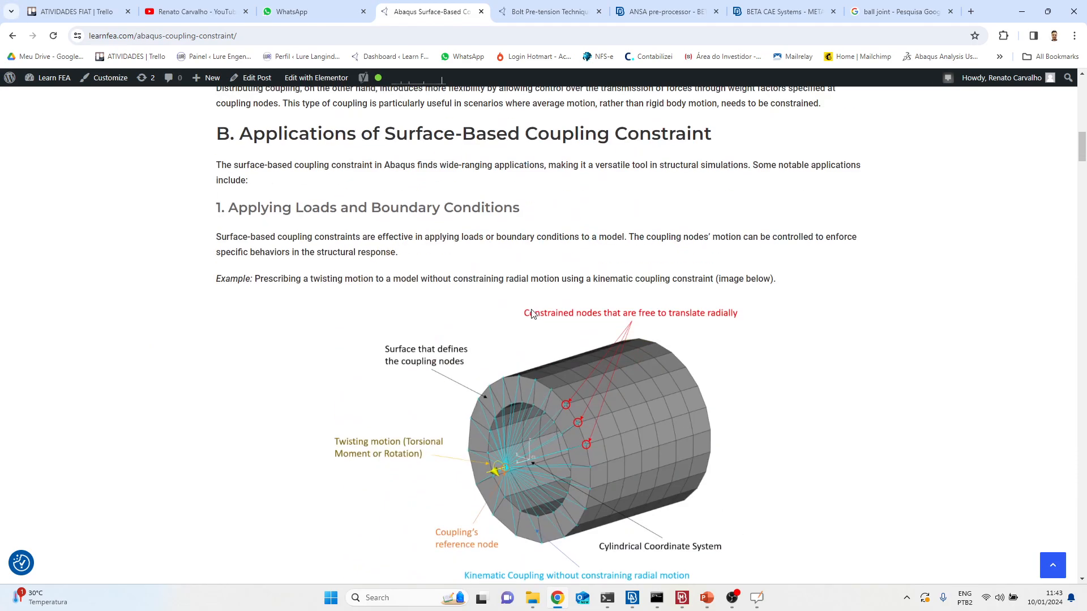
{"action": "scroll", "coordinate": [532, 313], "scroll_direction": "up", "scroll_amount": 7}
{"action": "scroll", "coordinate": [588, 343], "scroll_direction": "up", "scroll_amount": 10}
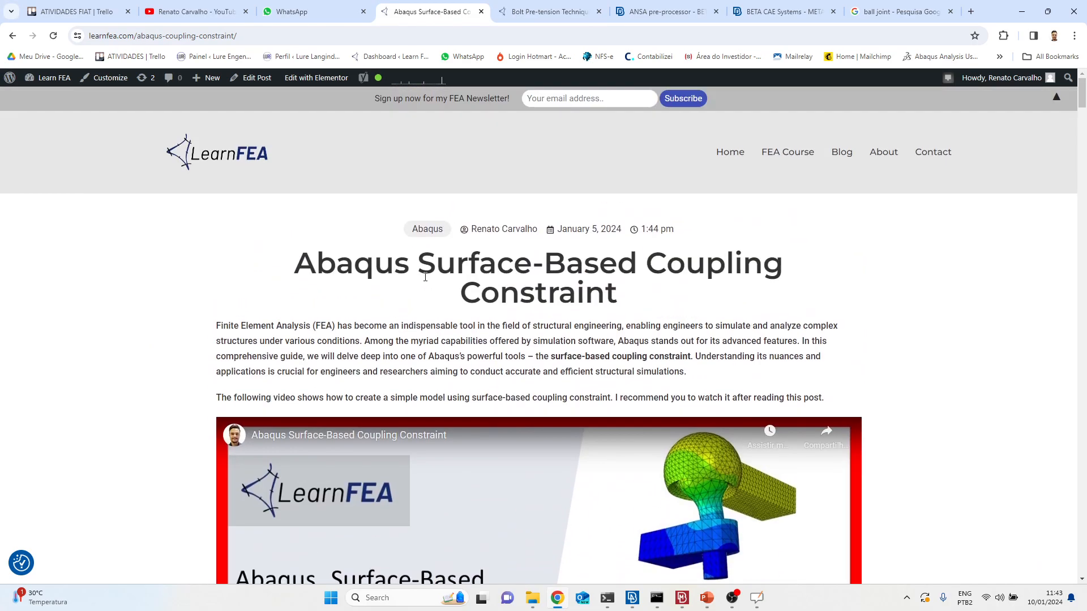